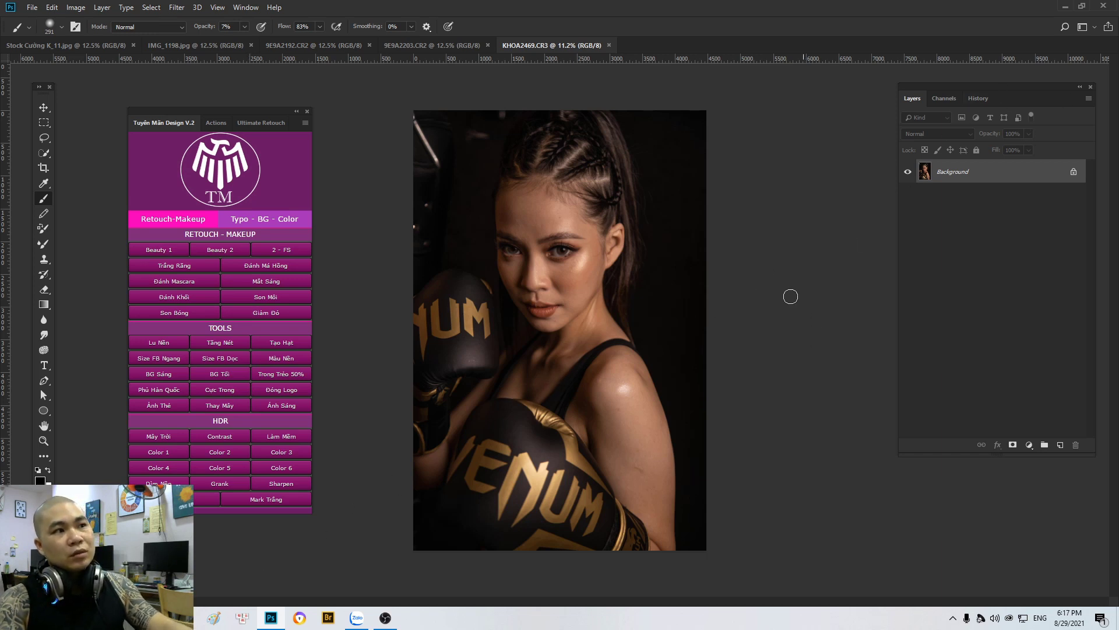
Step: Find the tm retouch.atn actions file on the data1 (D:) drive, then go back to Photoshop
{"action": "scroll", "coordinate": [607, 231], "scroll_direction": "up", "scroll_amount": 3}
{"action": "scroll", "coordinate": [603, 227], "scroll_direction": "down", "scroll_amount": 4}
{"action": "scroll", "coordinate": [591, 231], "scroll_direction": "up", "scroll_amount": 1}
{"action": "scroll", "coordinate": [592, 232], "scroll_direction": "up", "scroll_amount": 1}
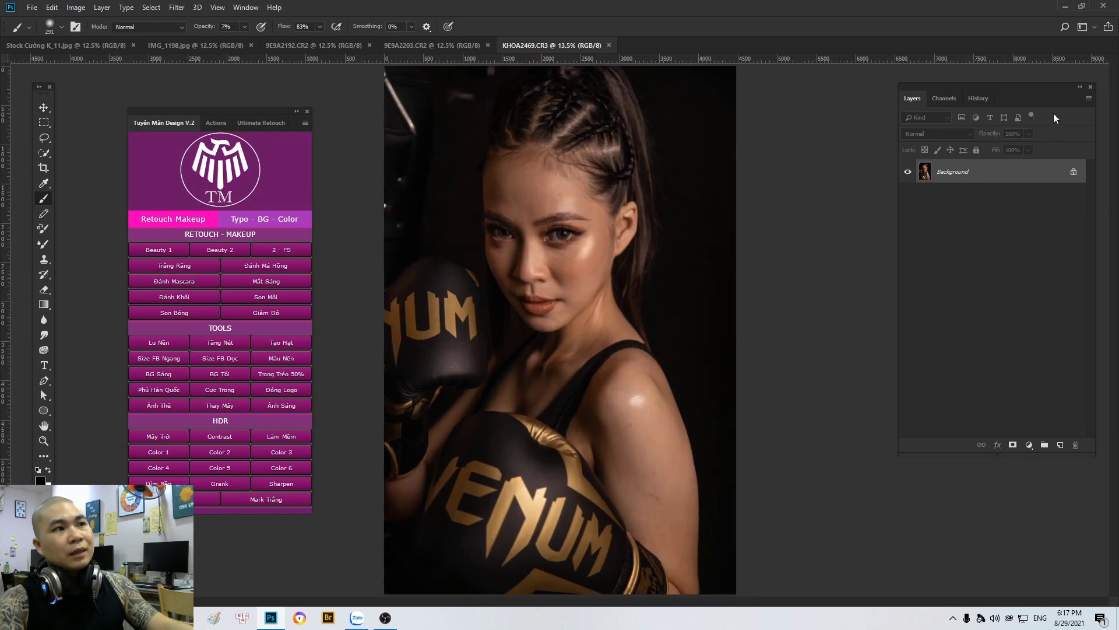
{"action": "scroll", "coordinate": [701, 258], "scroll_direction": "down", "scroll_amount": 1}
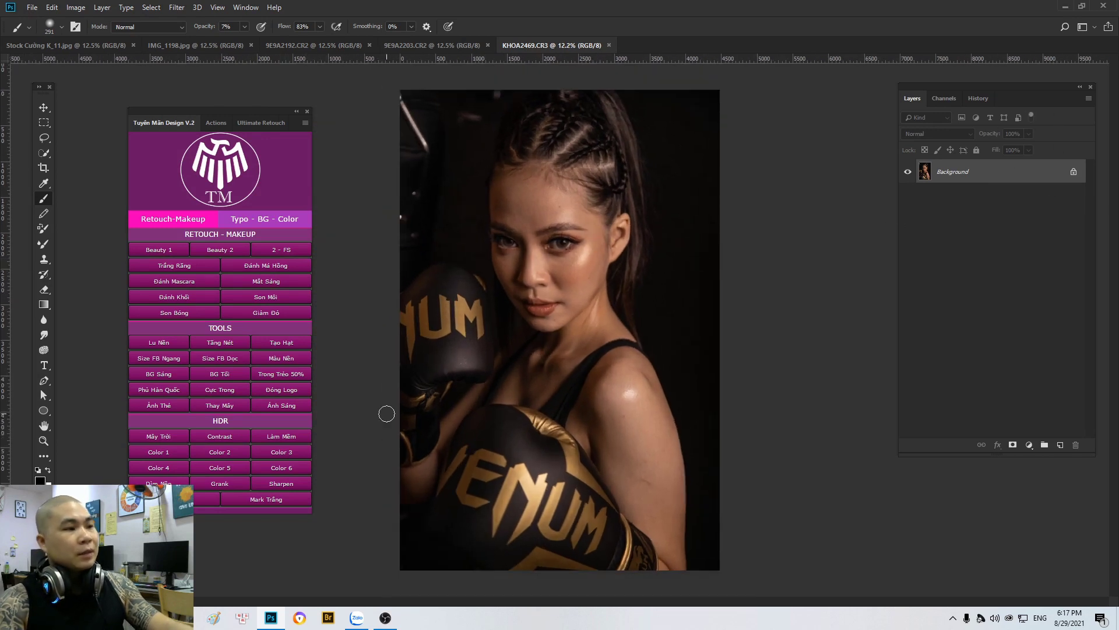
{"action": "mouse_move", "coordinate": [243, 617]}
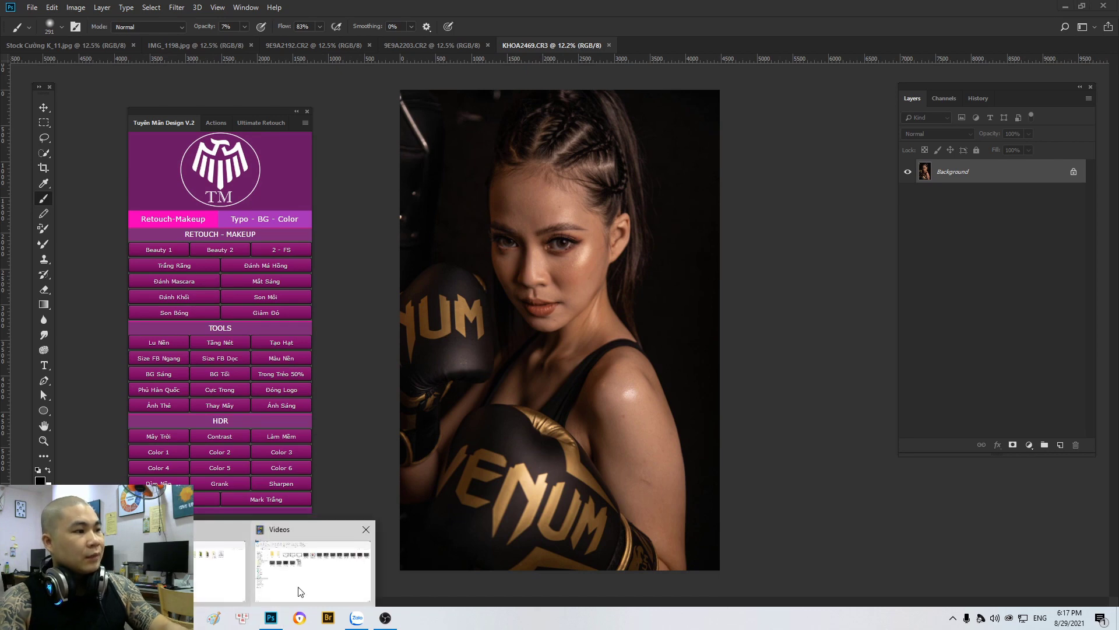
{"action": "left_click", "coordinate": [286, 565]}
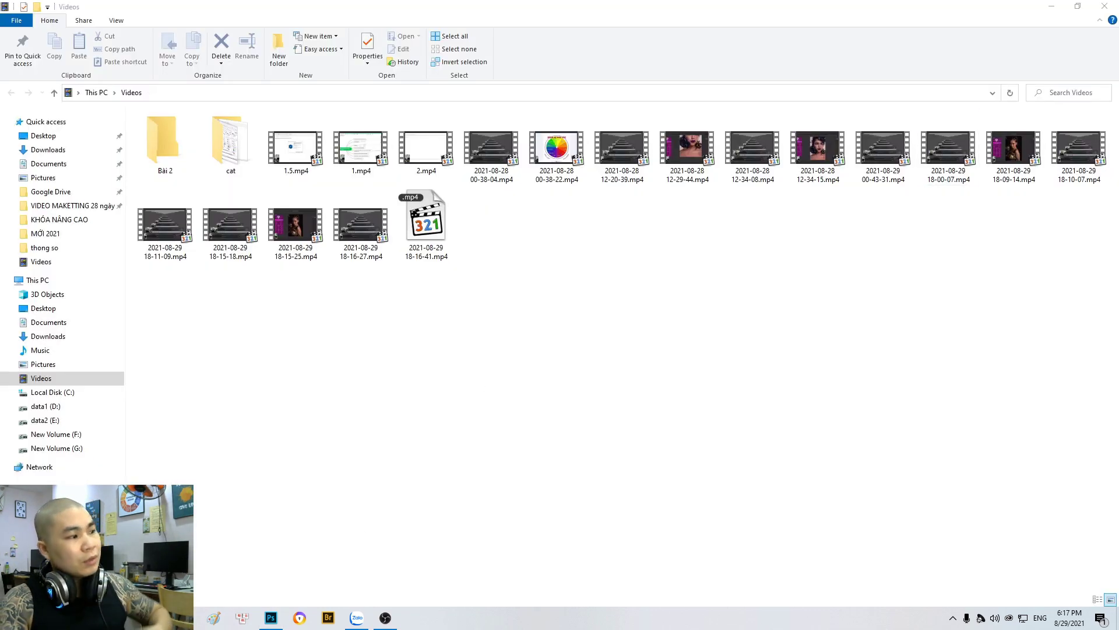
{"action": "mouse_move", "coordinate": [241, 617]}
{"action": "left_click", "coordinate": [289, 560]}
{"action": "left_click_drag", "start_coordinate": [950, 110], "coordinate": [874, 224]}
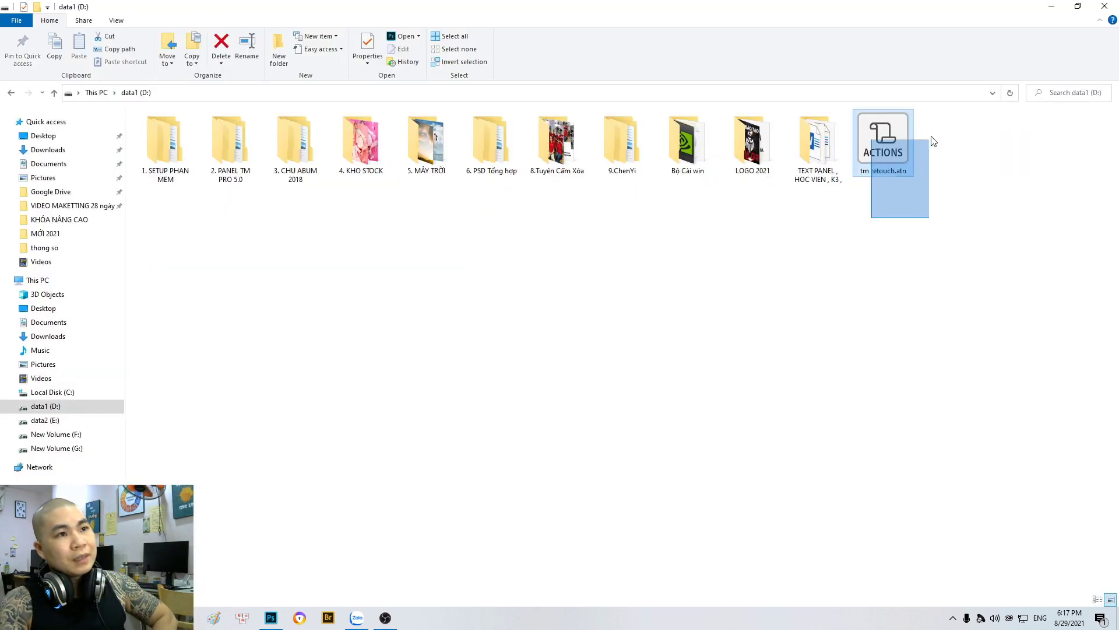
{"action": "mouse_move", "coordinate": [865, 292]}
{"action": "left_mouse_down"}
{"action": "mouse_move", "coordinate": [920, 179]}
{"action": "mouse_move", "coordinate": [957, 141]}
{"action": "left_mouse_up"}
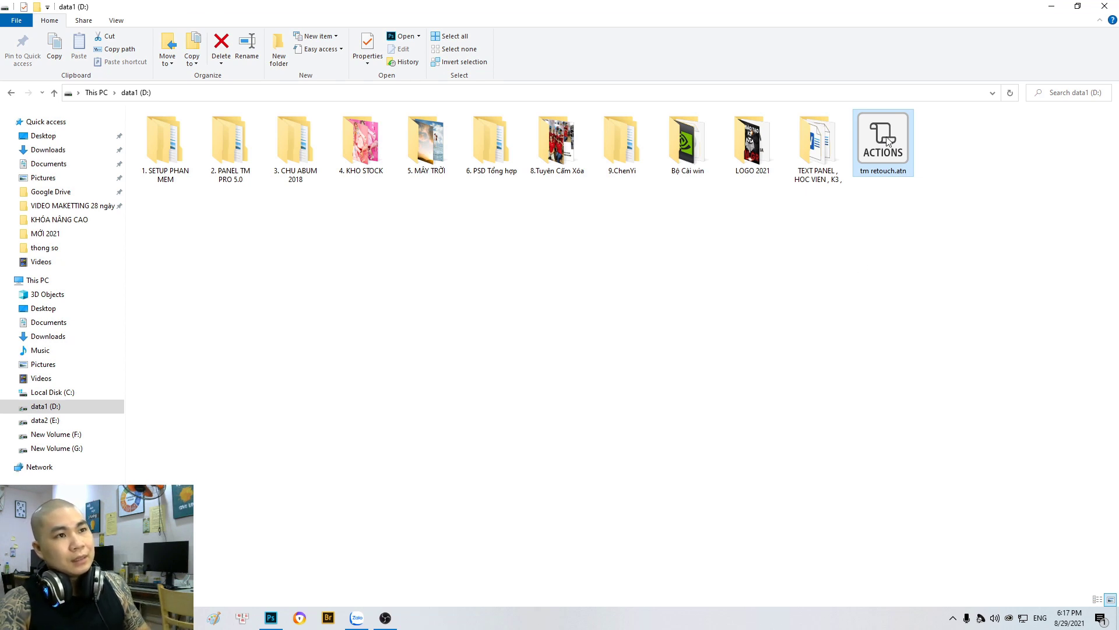
{"action": "left_click_drag", "start_coordinate": [889, 143], "coordinate": [888, 201]}
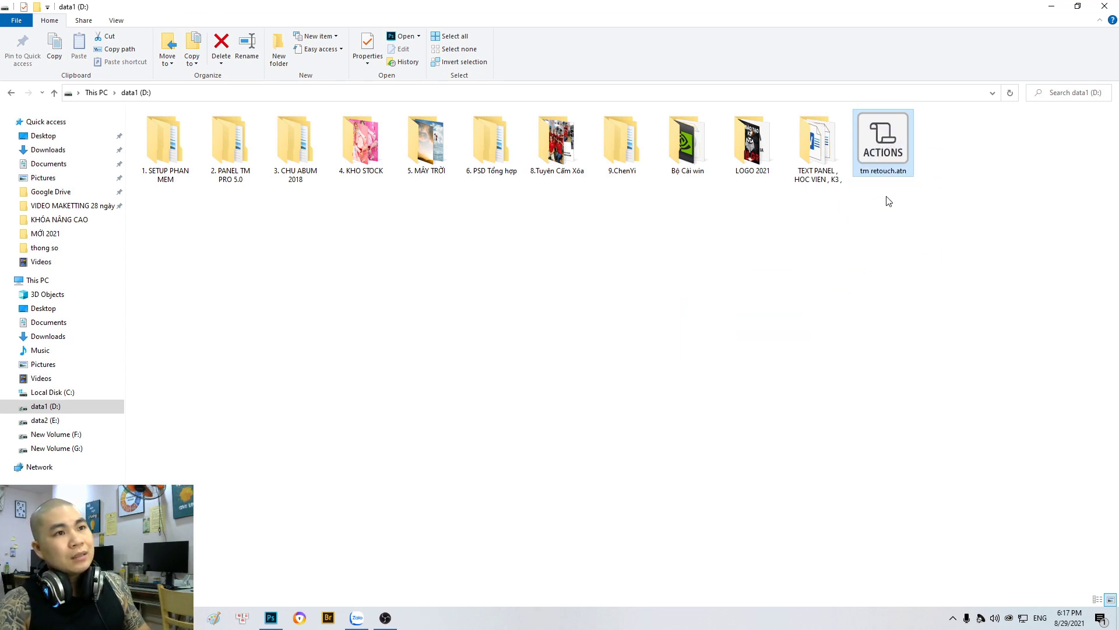
{"action": "left_click", "coordinate": [270, 618]}
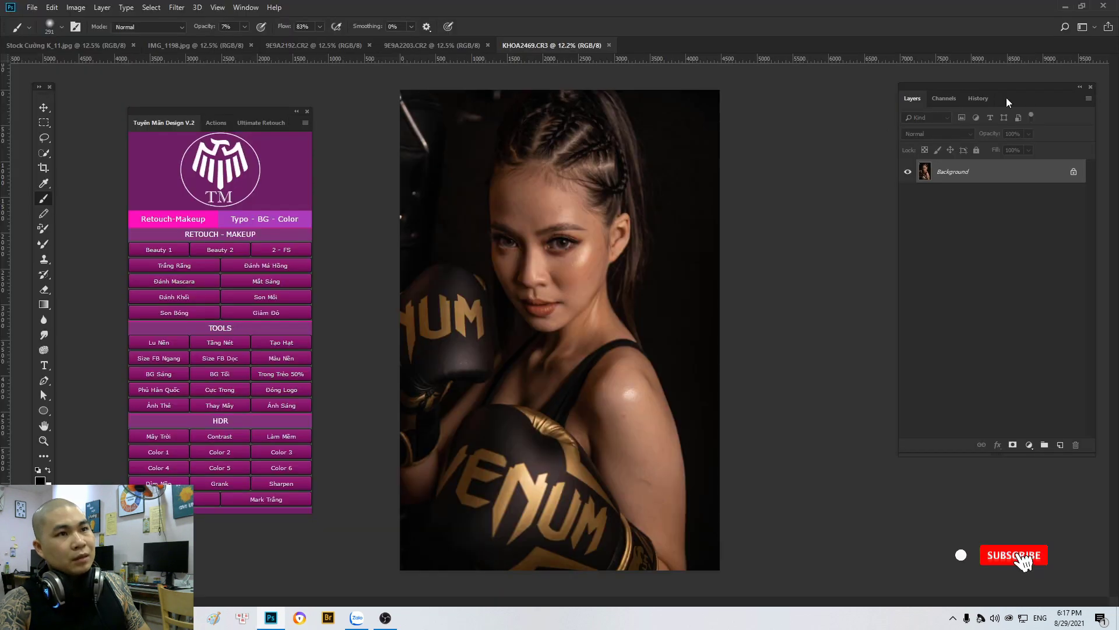
Step: Show the Actions panel and dock it with the Layers, Channels and History group
{"action": "left_click_drag", "start_coordinate": [992, 98], "coordinate": [913, 106]}
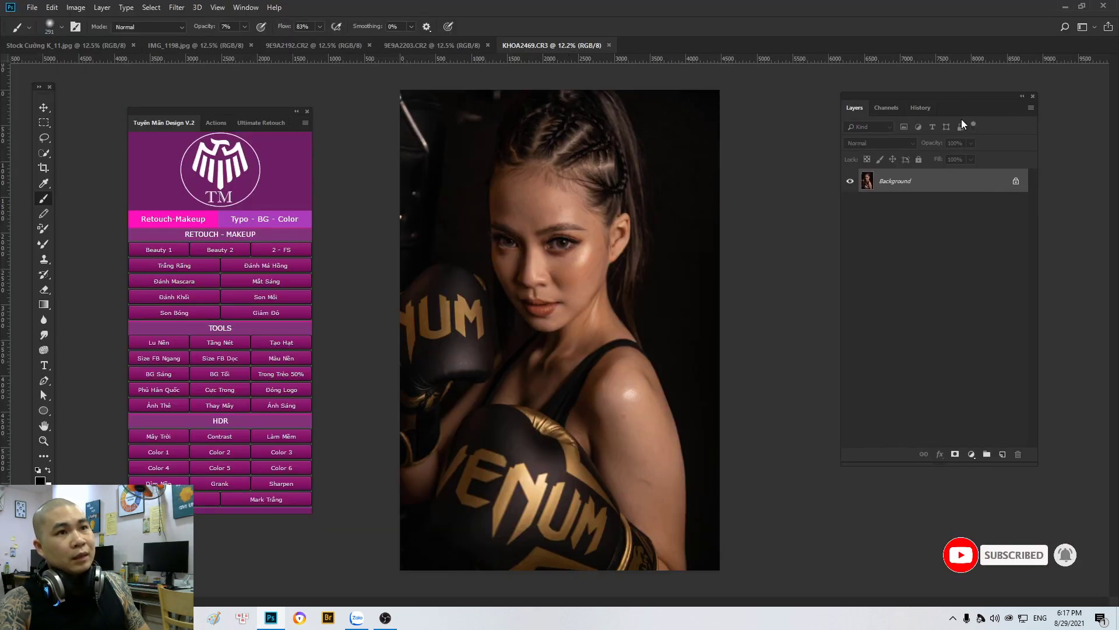
{"action": "left_click", "coordinate": [246, 7]}
{"action": "left_click", "coordinate": [253, 89]}
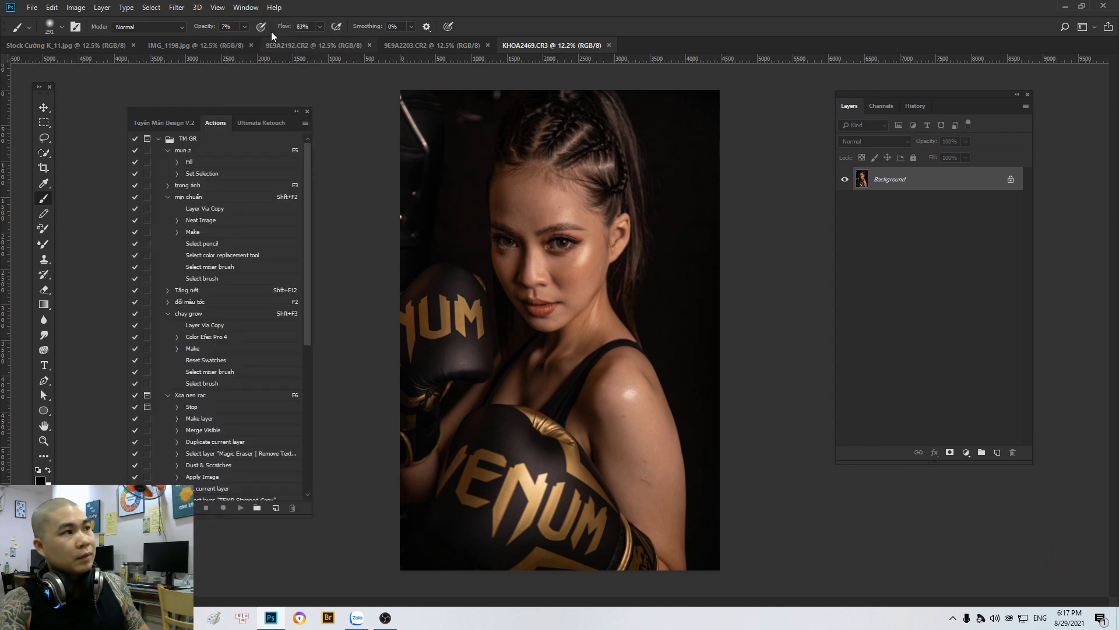
{"action": "left_click_drag", "start_coordinate": [245, 106], "coordinate": [943, 99]}
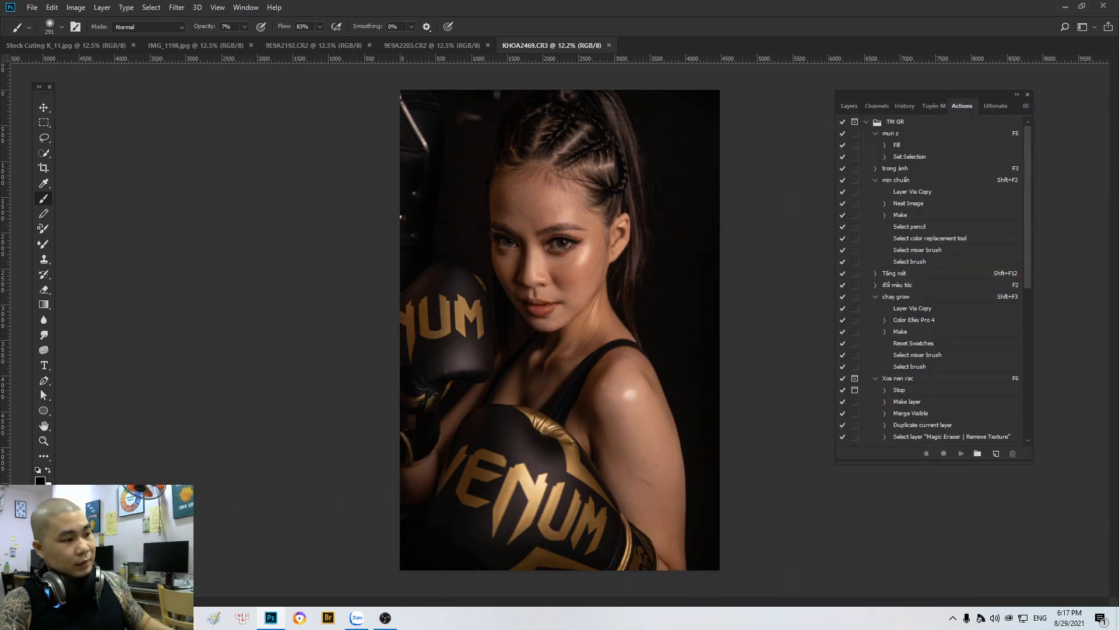
{"action": "mouse_move", "coordinate": [241, 617]}
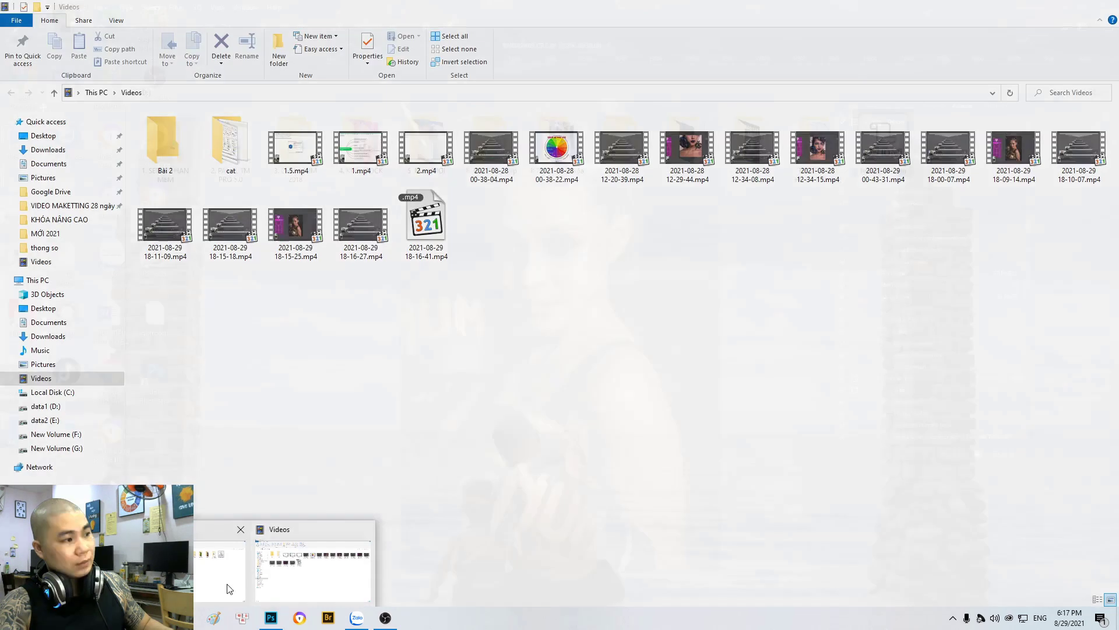
Step: Drag the tm retouch.atn file from Explorer over to Photoshop
{"action": "left_click", "coordinate": [219, 568]}
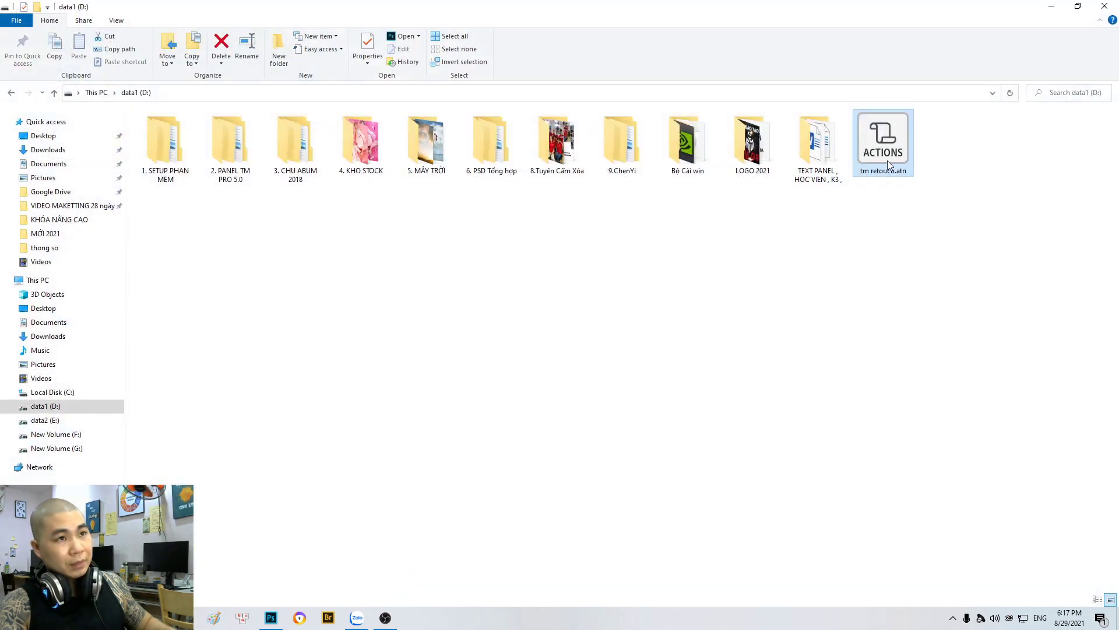
{"action": "mouse_move", "coordinate": [883, 143]}
{"action": "left_mouse_down"}
{"action": "mouse_move", "coordinate": [624, 475]}
{"action": "mouse_move", "coordinate": [957, 127]}
{"action": "left_mouse_up"}
{"action": "key", "text": "alt+Tab"}
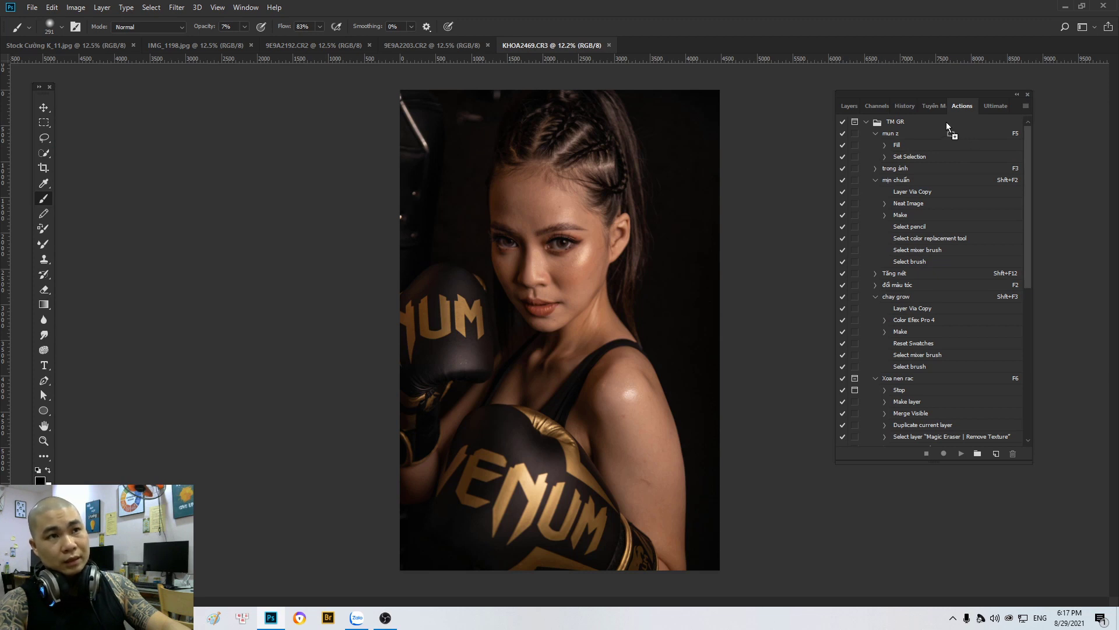
Step: Drop tm retouch.atn onto the Actions panel, loading actions TM 6 to TM 27, and collapse TM 27
{"action": "left_click_drag", "start_coordinate": [946, 122], "coordinate": [946, 121]}
{"action": "left_click_drag", "start_coordinate": [1027, 140], "coordinate": [1025, 421]}
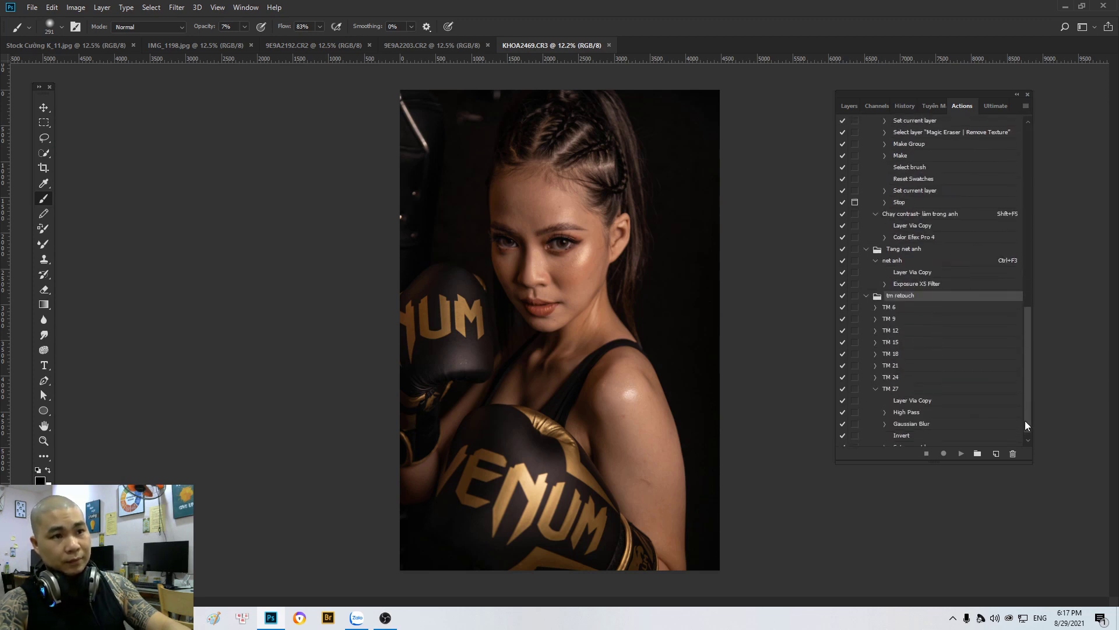
{"action": "scroll", "coordinate": [1015, 371], "scroll_direction": "down", "scroll_amount": 1}
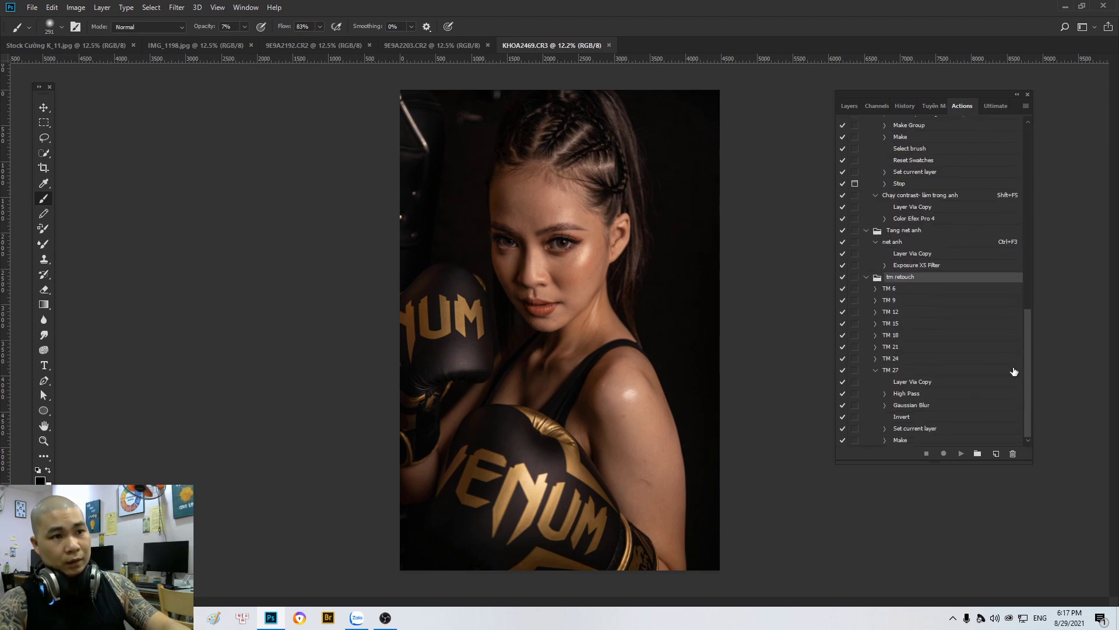
{"action": "left_click", "coordinate": [875, 370]}
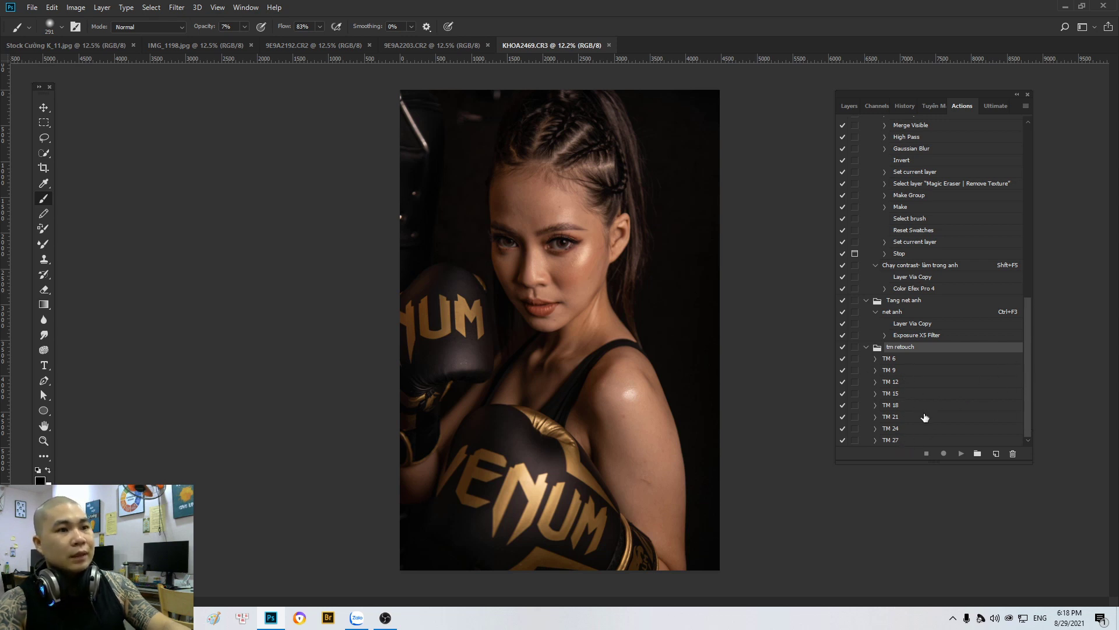
Step: Toggle the Actions panel into Button Mode and back to list view, resizing the panel
{"action": "left_click", "coordinate": [1026, 106]}
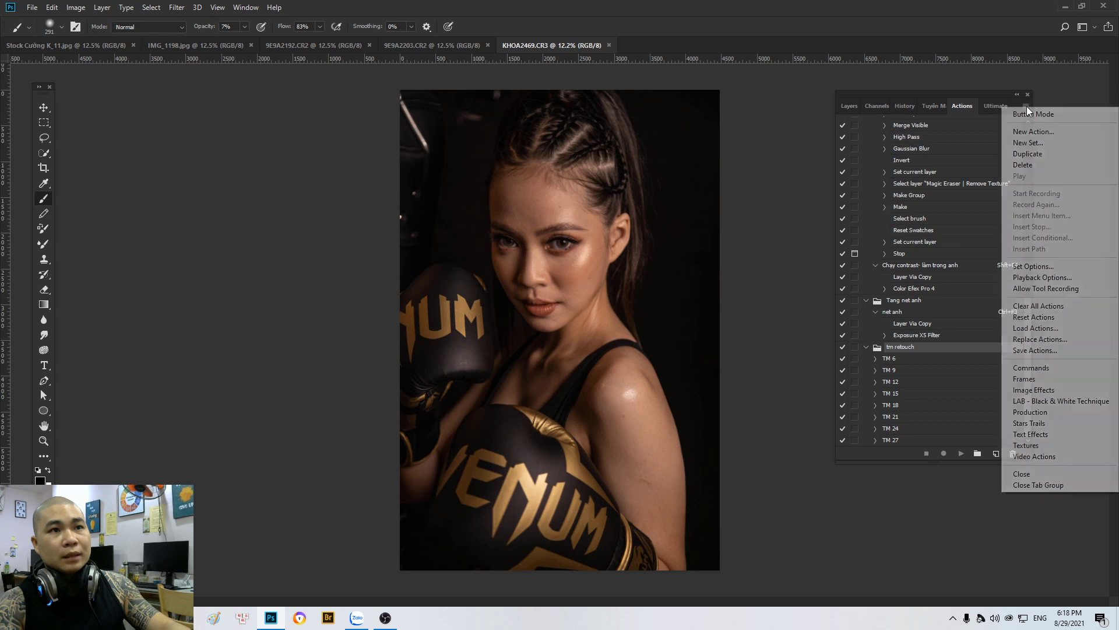
{"action": "left_click", "coordinate": [1045, 116]}
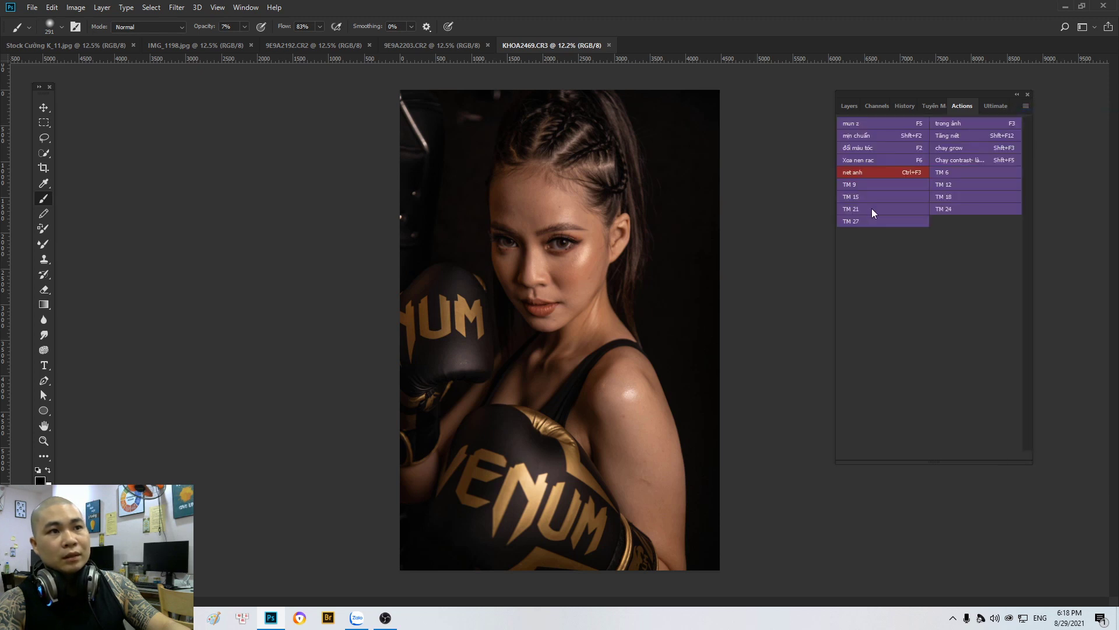
{"action": "left_click_drag", "start_coordinate": [931, 461], "coordinate": [949, 302]}
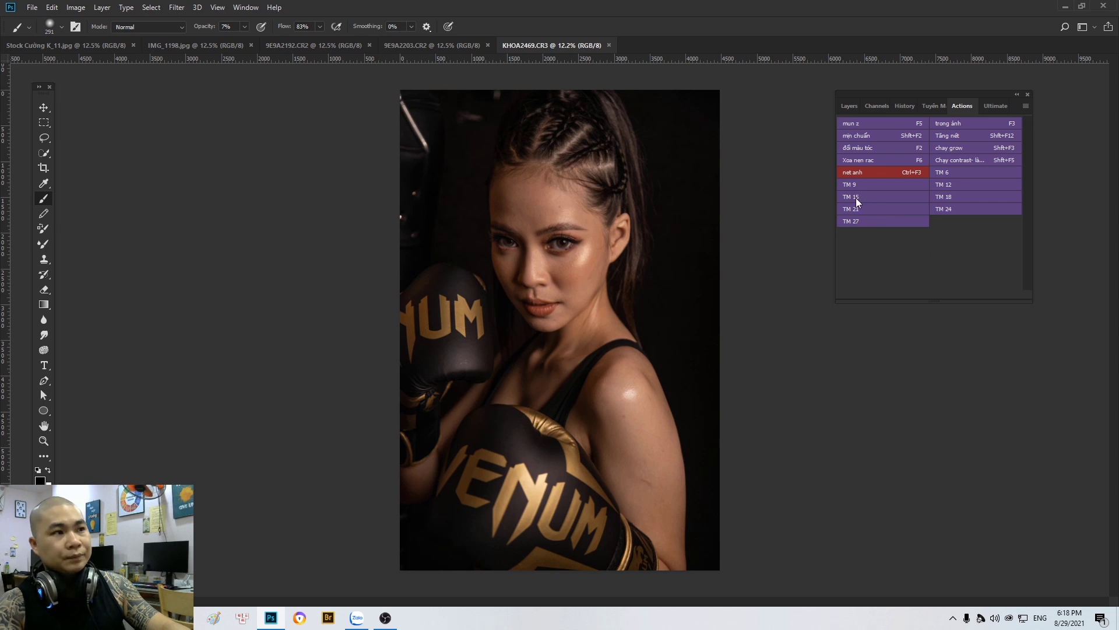
{"action": "scroll", "coordinate": [730, 237], "scroll_direction": "down", "scroll_amount": 1}
{"action": "scroll", "coordinate": [729, 237], "scroll_direction": "up", "scroll_amount": 2}
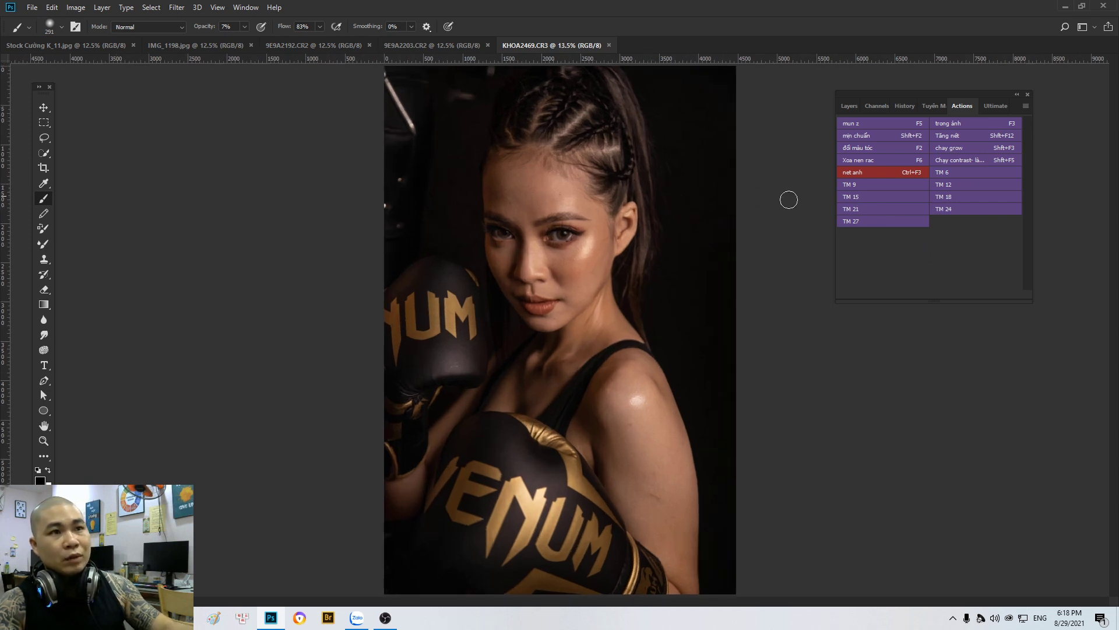
{"action": "left_click", "coordinate": [1025, 106]}
{"action": "left_click", "coordinate": [1035, 112]}
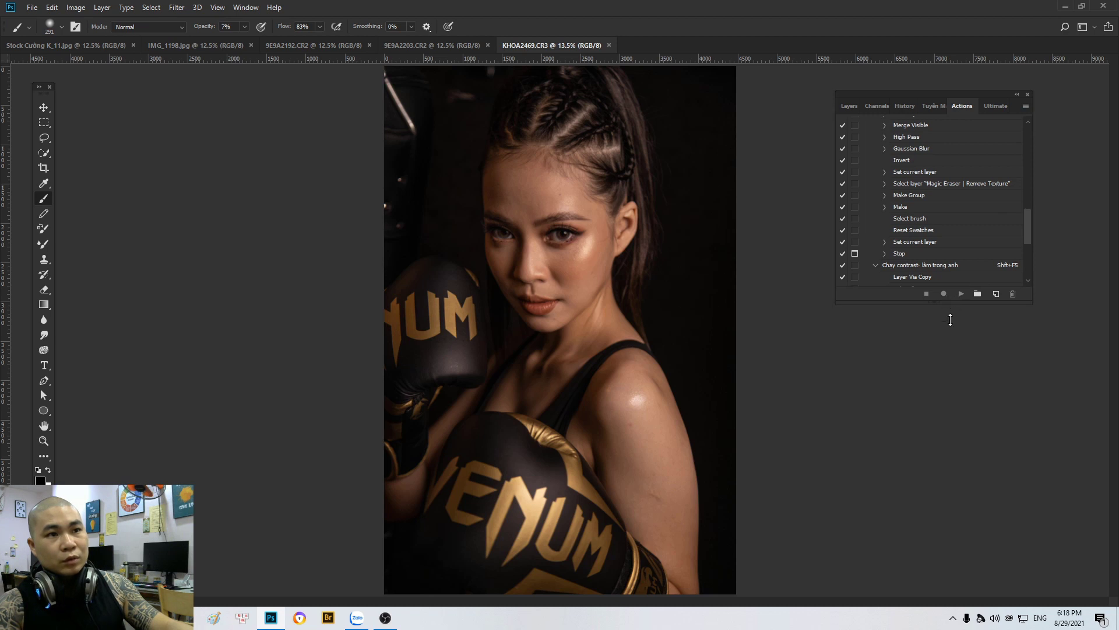
{"action": "left_click_drag", "start_coordinate": [951, 319], "coordinate": [951, 494]}
Step: Delete the tm retouch action set and fit the photo on screen
{"action": "left_click_drag", "start_coordinate": [903, 371], "coordinate": [1014, 470]}
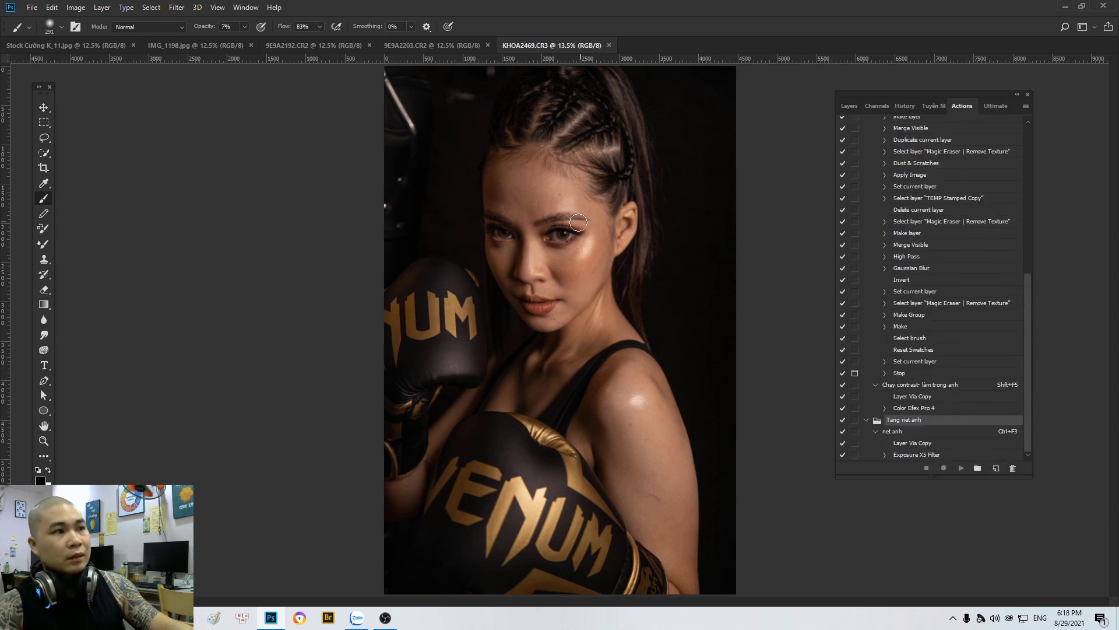
{"action": "scroll", "coordinate": [555, 328], "scroll_direction": "down", "scroll_amount": 1}
{"action": "scroll", "coordinate": [583, 291], "scroll_direction": "up", "scroll_amount": 4}
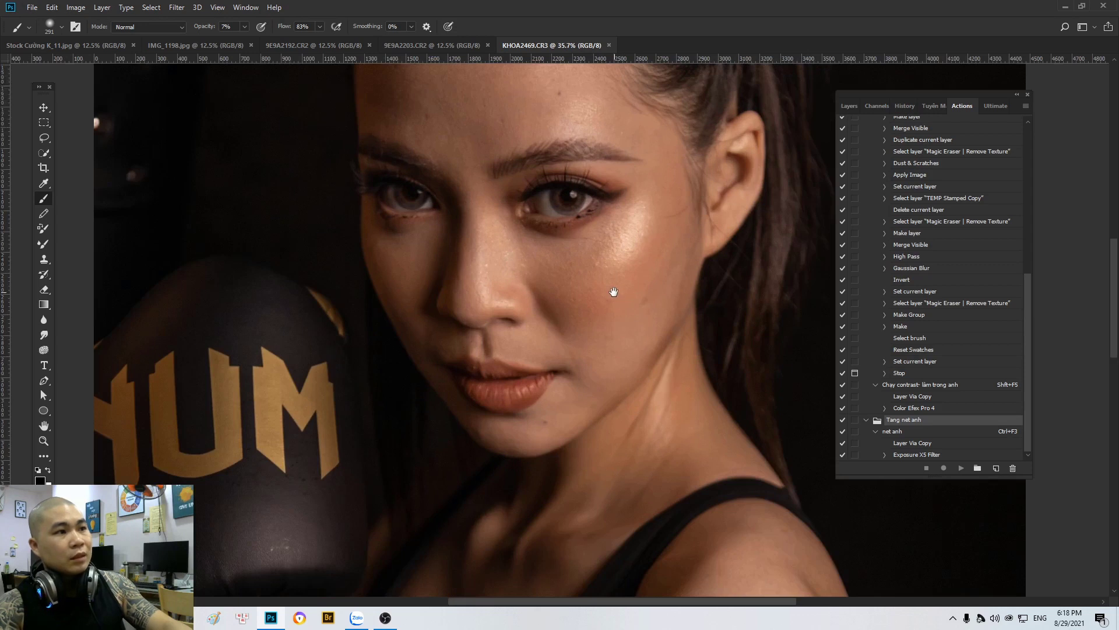
{"action": "right_click", "coordinate": [631, 290]}
{"action": "left_click", "coordinate": [649, 300]}
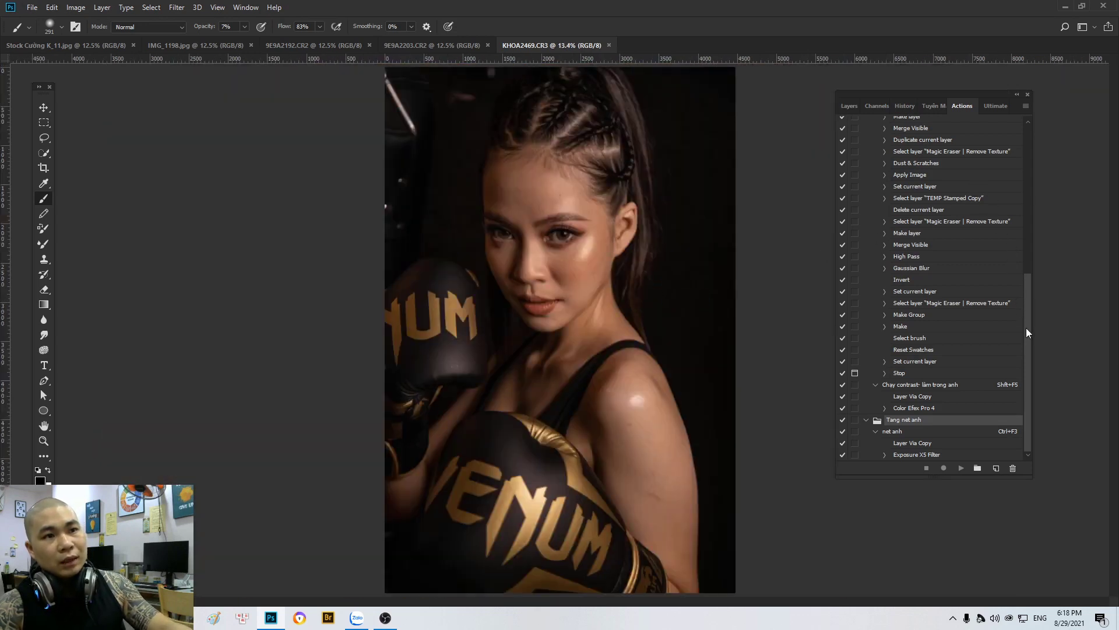
Step: Create a new action set named TM RETOUCH
{"action": "left_click", "coordinate": [977, 468]}
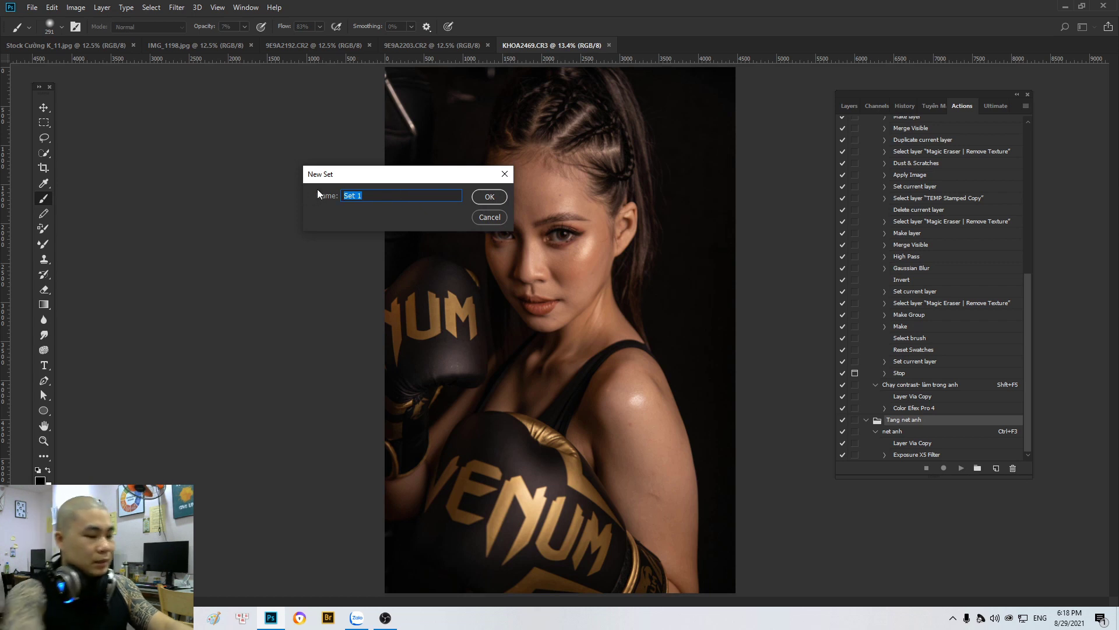
{"action": "type", "text": "TM RET"}
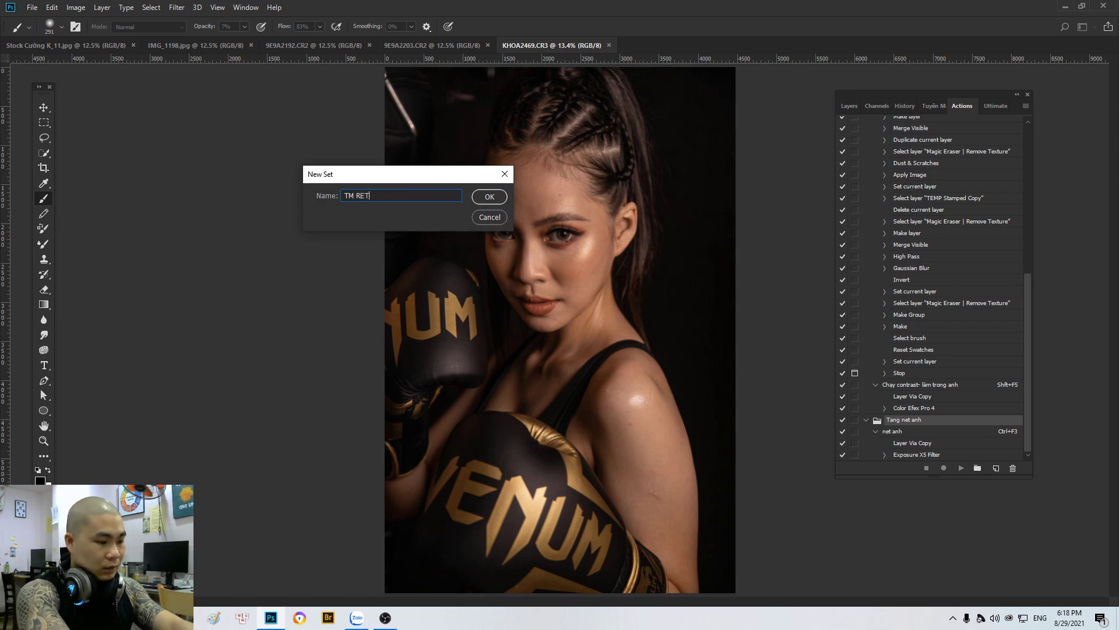
{"action": "type", "text": "OUCH"}
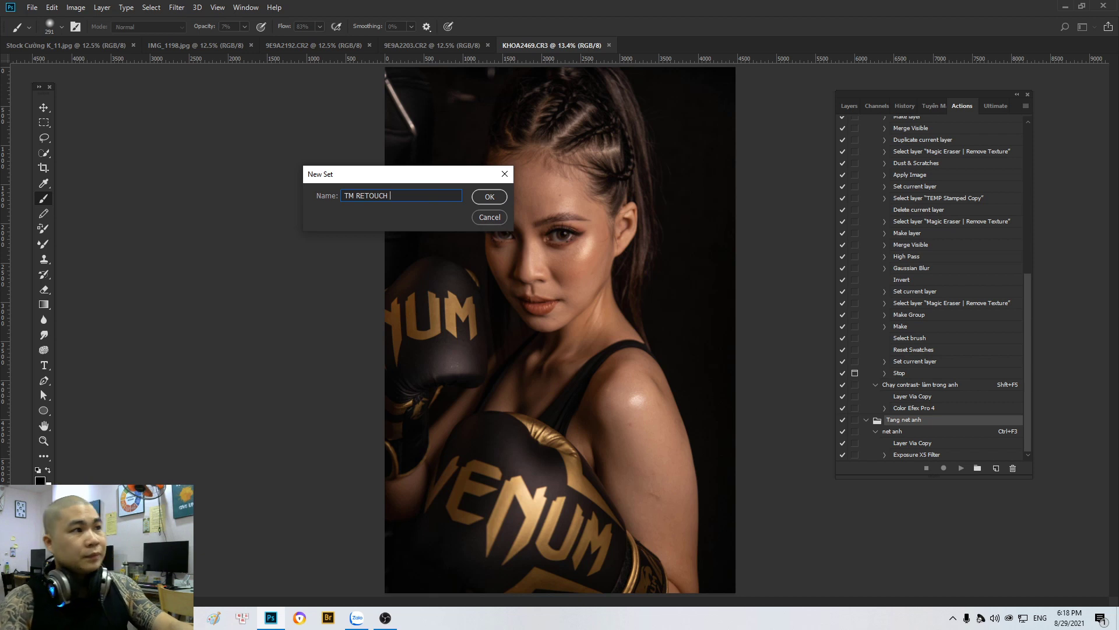
{"action": "left_click", "coordinate": [501, 196]}
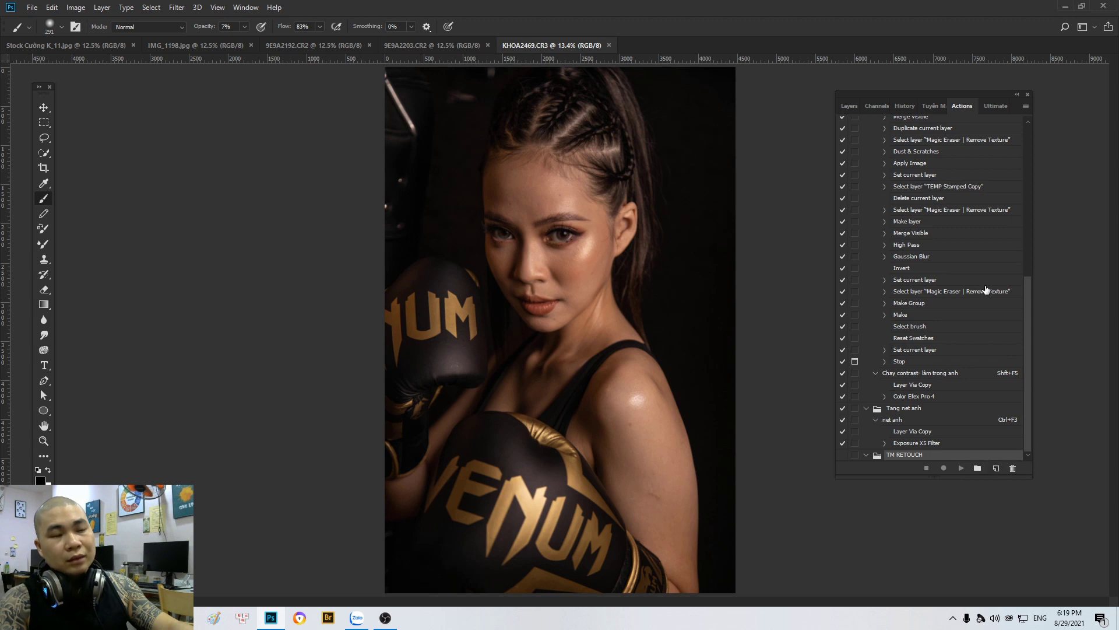
Step: Start recording a new orange-coloured action TM 27 in the TM RETOUCH set
{"action": "left_click", "coordinate": [997, 468]}
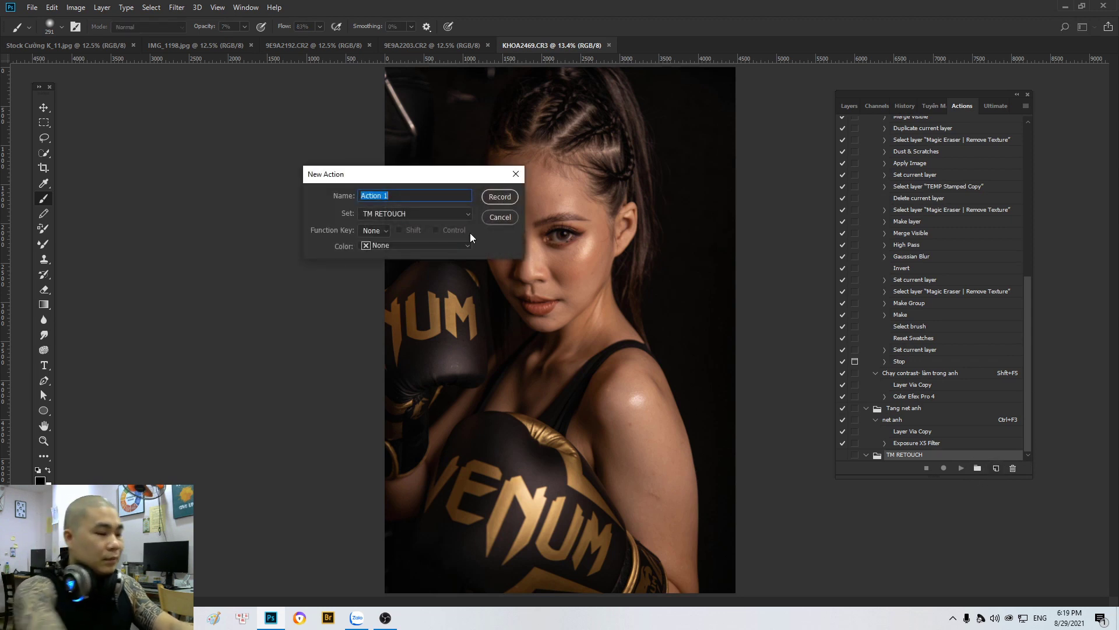
{"action": "type", "text": "TM 27"}
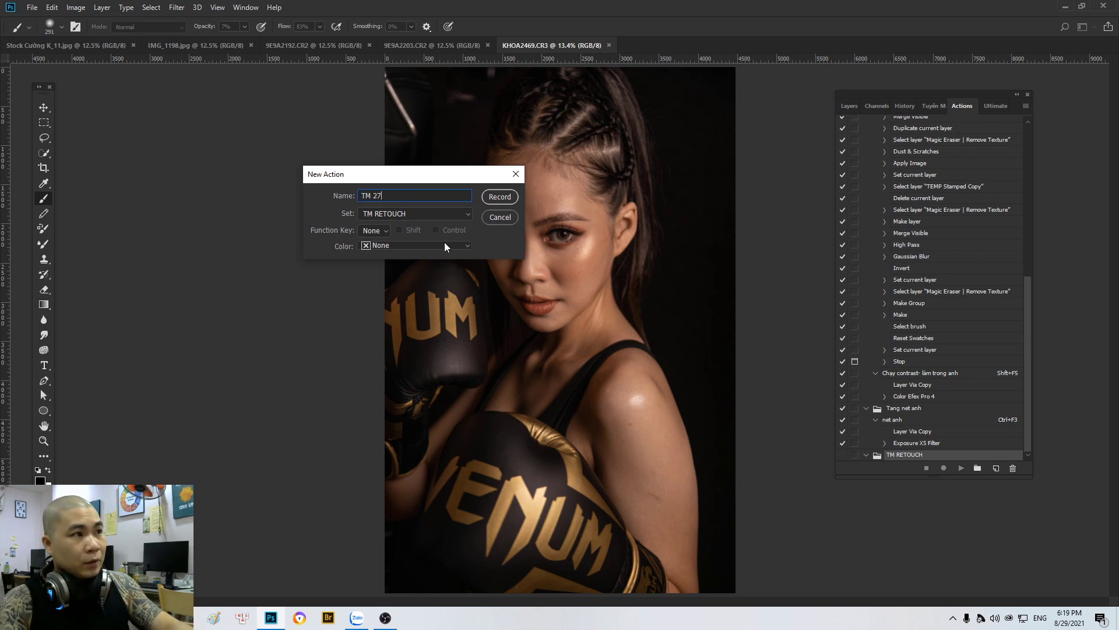
{"action": "left_click", "coordinate": [444, 245]}
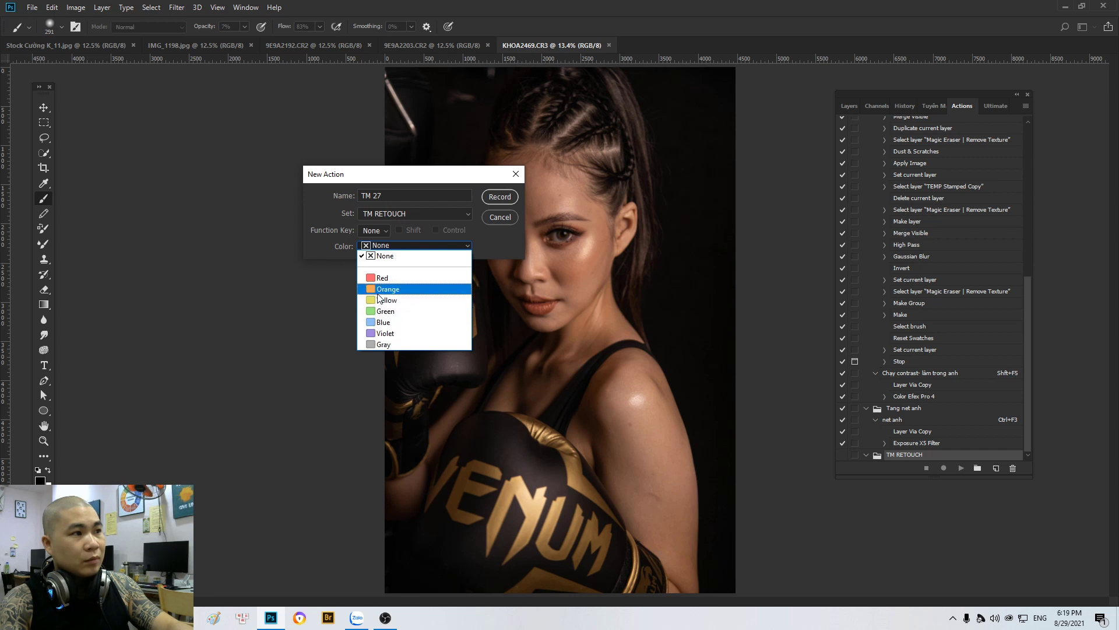
{"action": "left_click", "coordinate": [380, 290]}
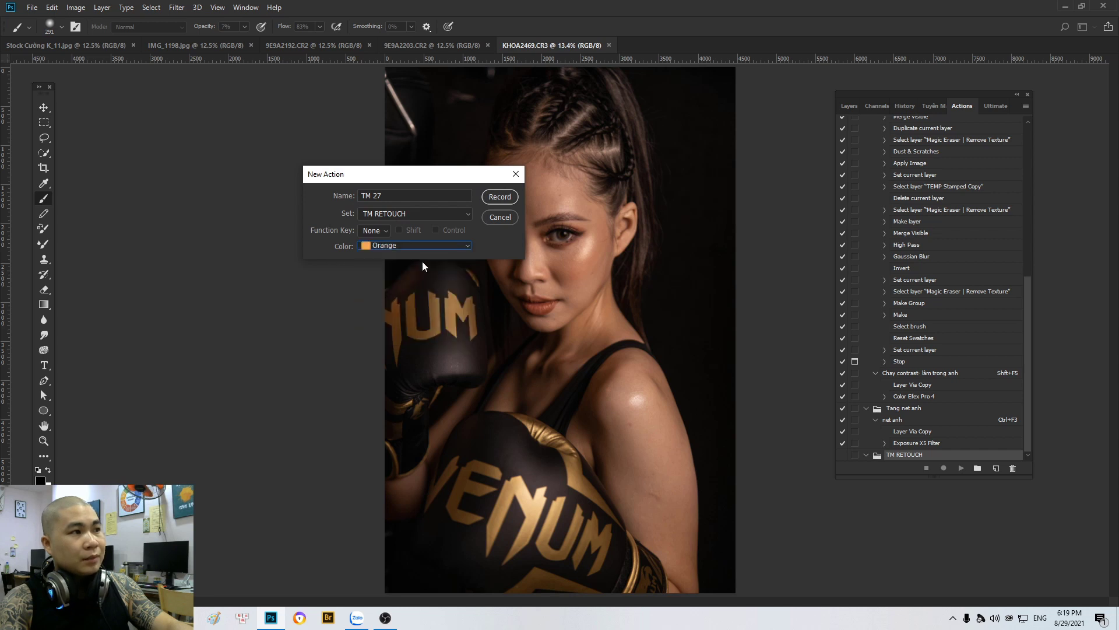
{"action": "left_click", "coordinate": [504, 197]}
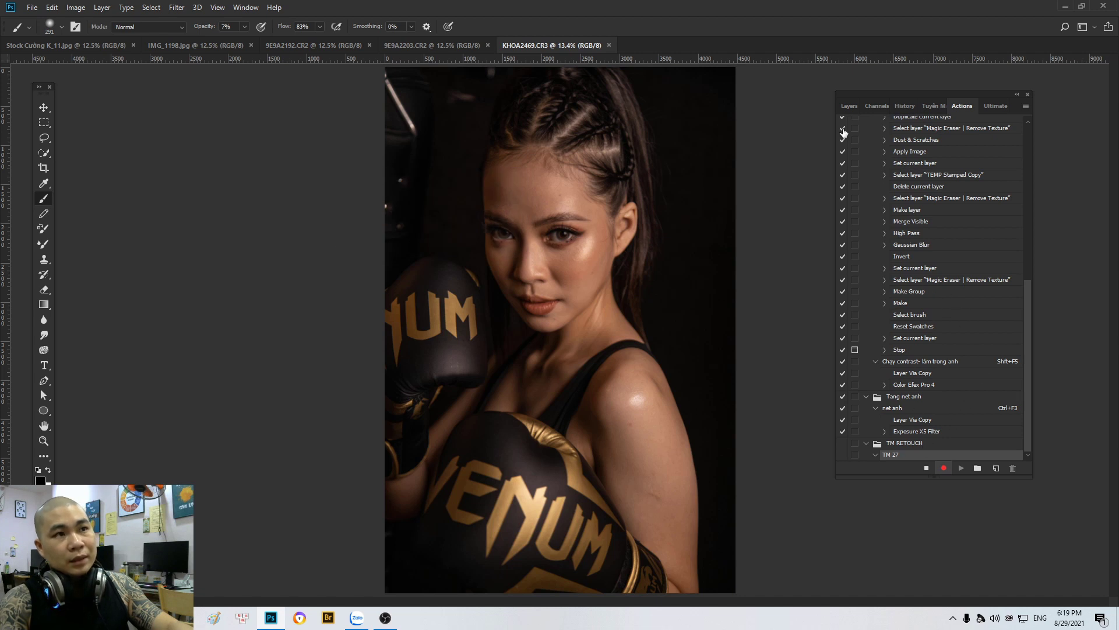
Step: Duplicate the background into Layer 1 and apply High Pass with radius 27
{"action": "left_click", "coordinate": [845, 106]}
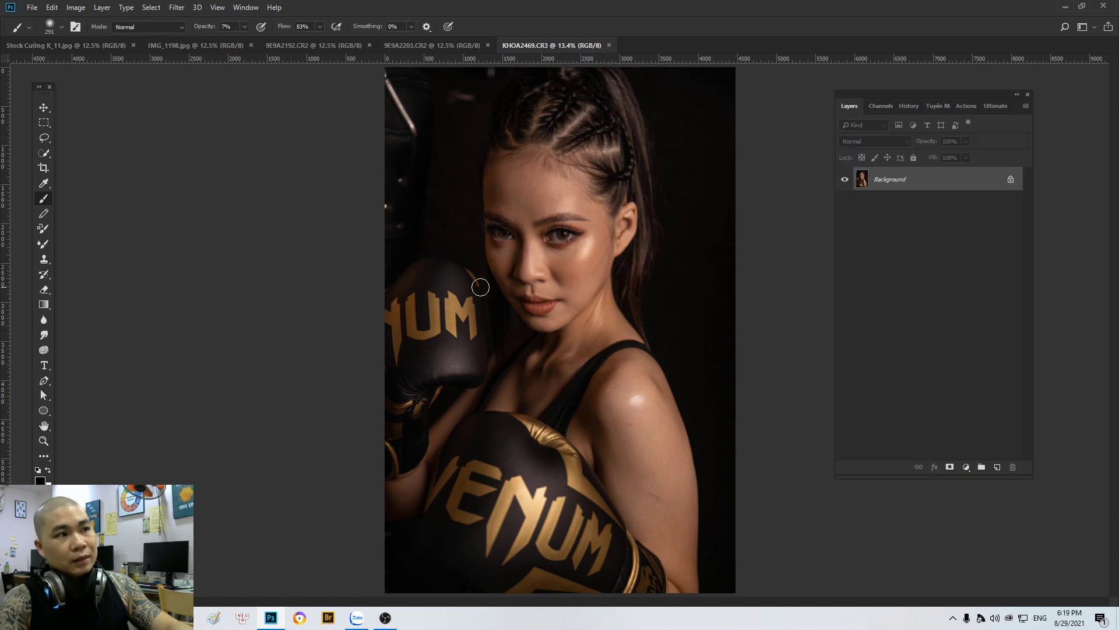
{"action": "key", "text": "ctrl+j"}
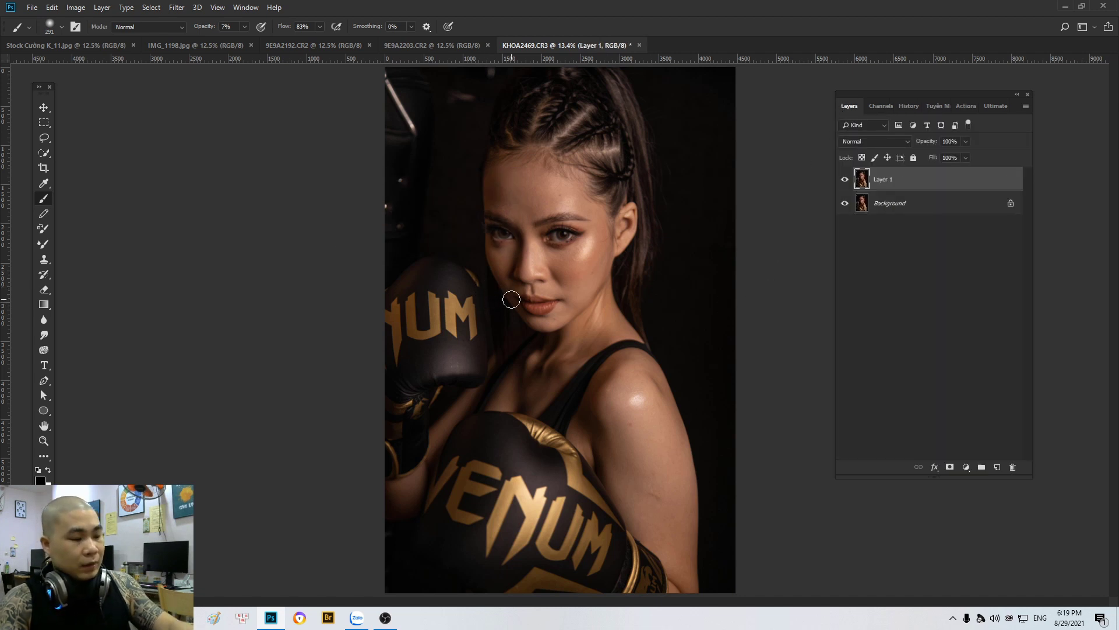
{"action": "key", "text": "alt+t"}
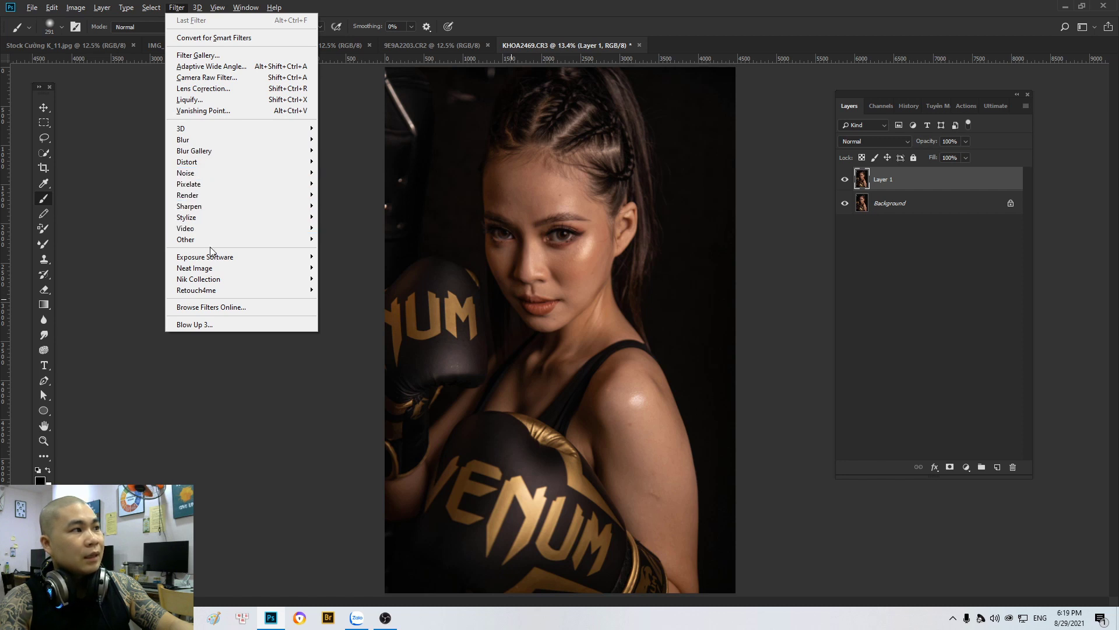
{"action": "mouse_move", "coordinate": [185, 239]}
{"action": "left_click", "coordinate": [355, 245]}
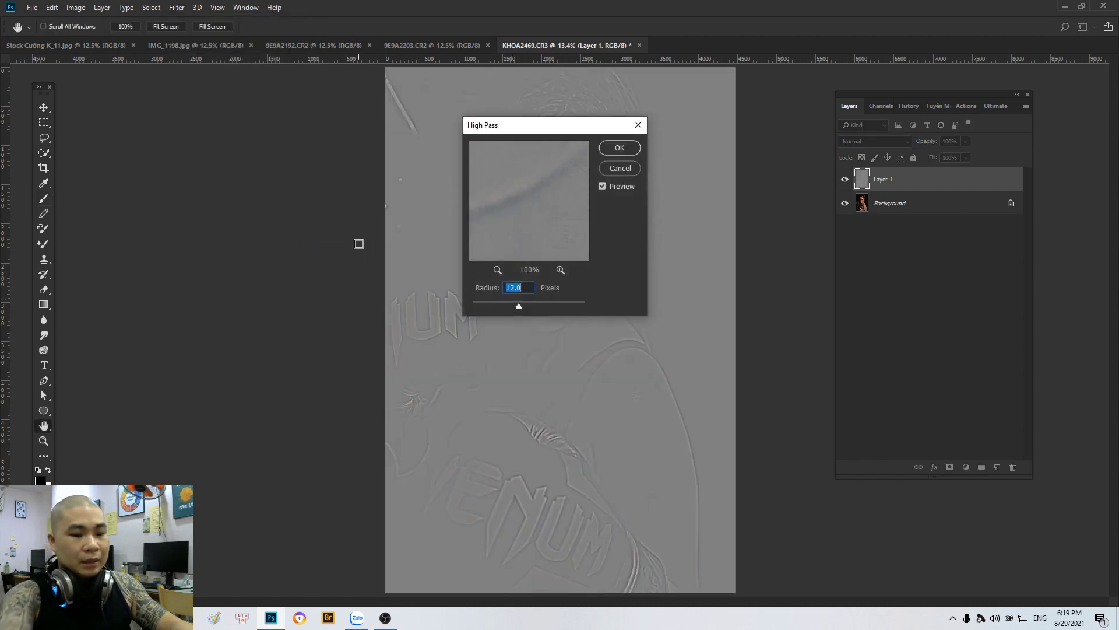
{"action": "type", "text": "27"}
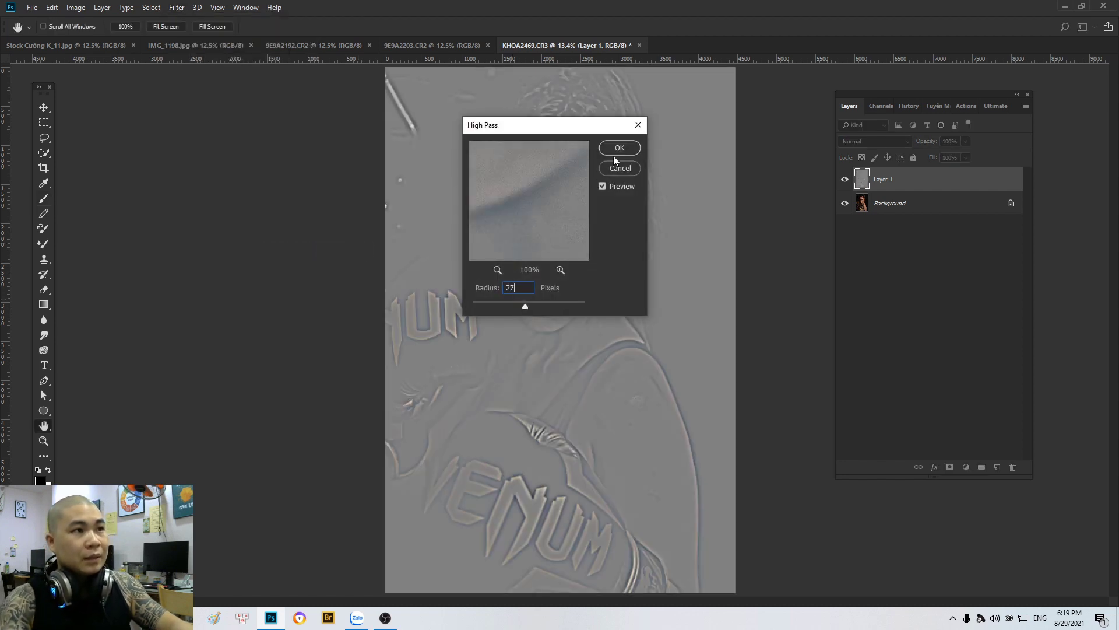
{"action": "left_click", "coordinate": [615, 160]}
{"action": "key", "text": "b"}
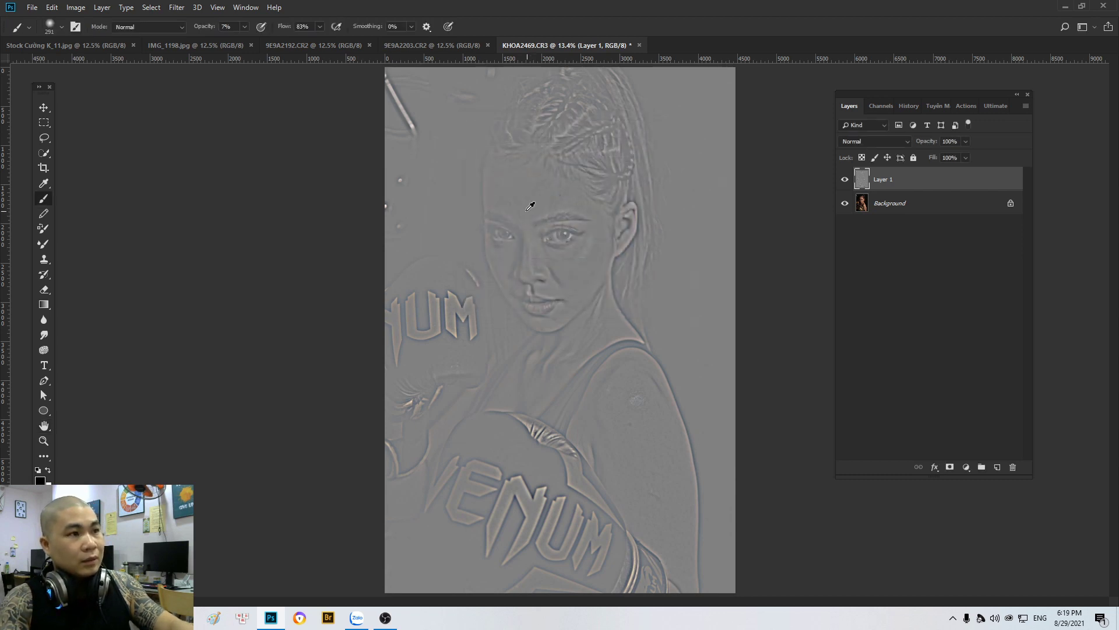
{"action": "key", "text": "alt+t"}
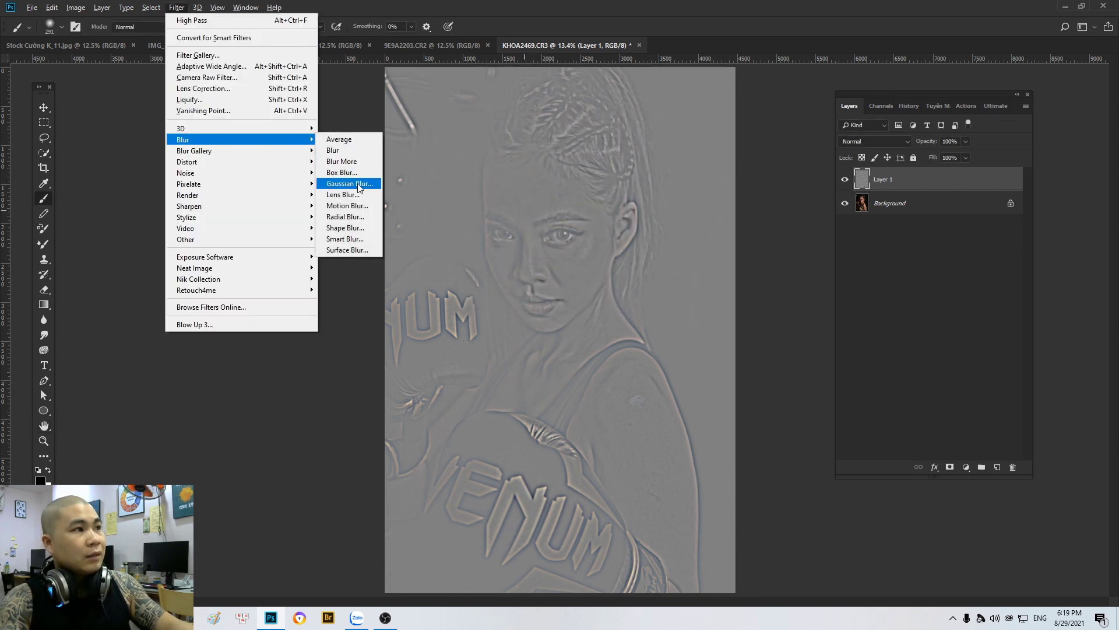
Step: Apply a 9-pixel Gaussian Blur to Layer 1 and invert it
{"action": "left_click", "coordinate": [358, 187]}
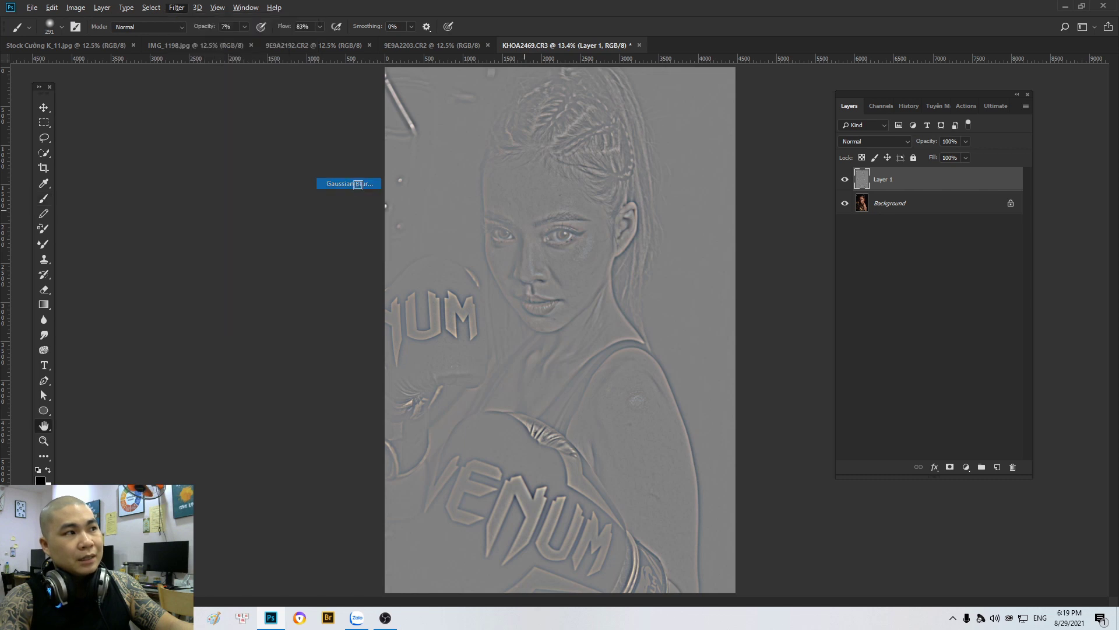
{"action": "type", "text": "9"}
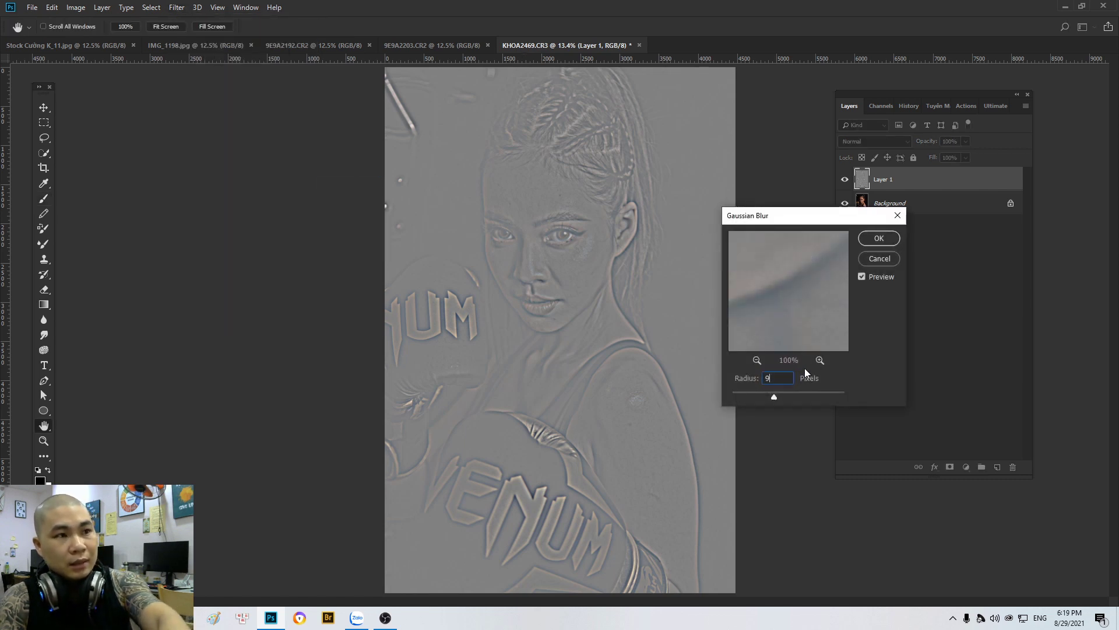
{"action": "left_click", "coordinate": [879, 239]}
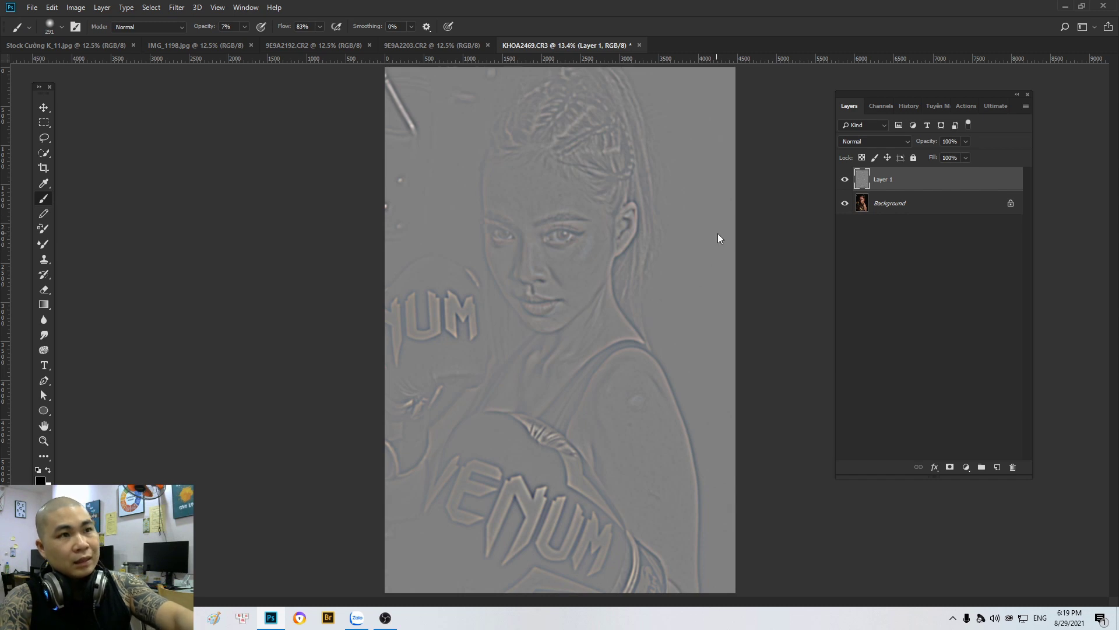
{"action": "key", "text": "ctrl+i"}
Step: Set Layer 1 to Linear Light and hide it behind an inverted black layer mask
{"action": "left_click", "coordinate": [887, 146]}
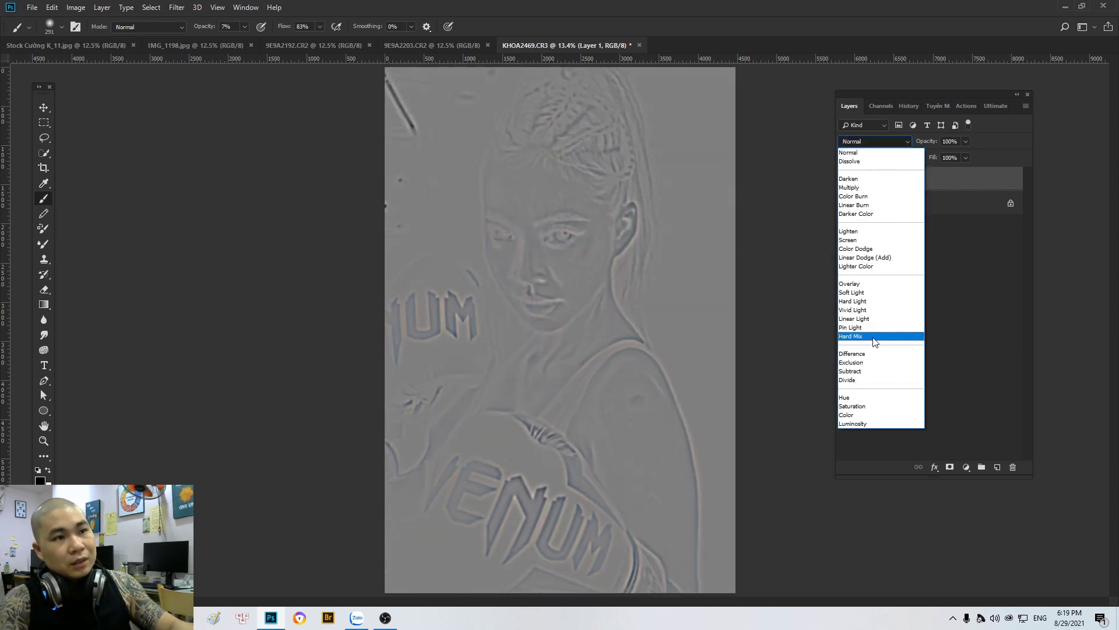
{"action": "left_click", "coordinate": [872, 319]}
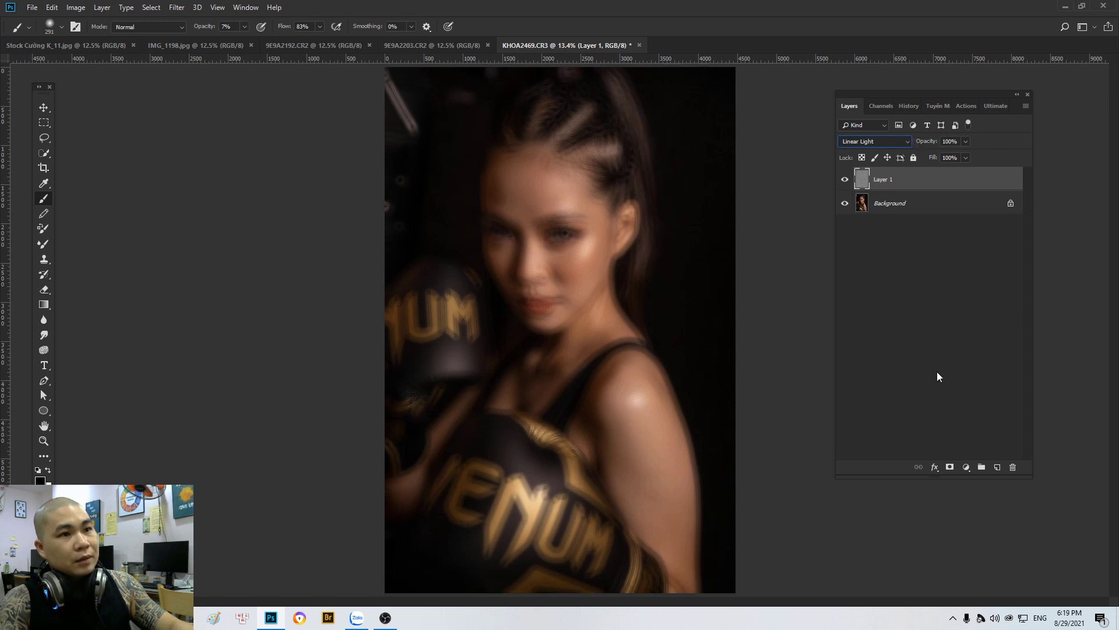
{"action": "left_click", "coordinate": [949, 467]}
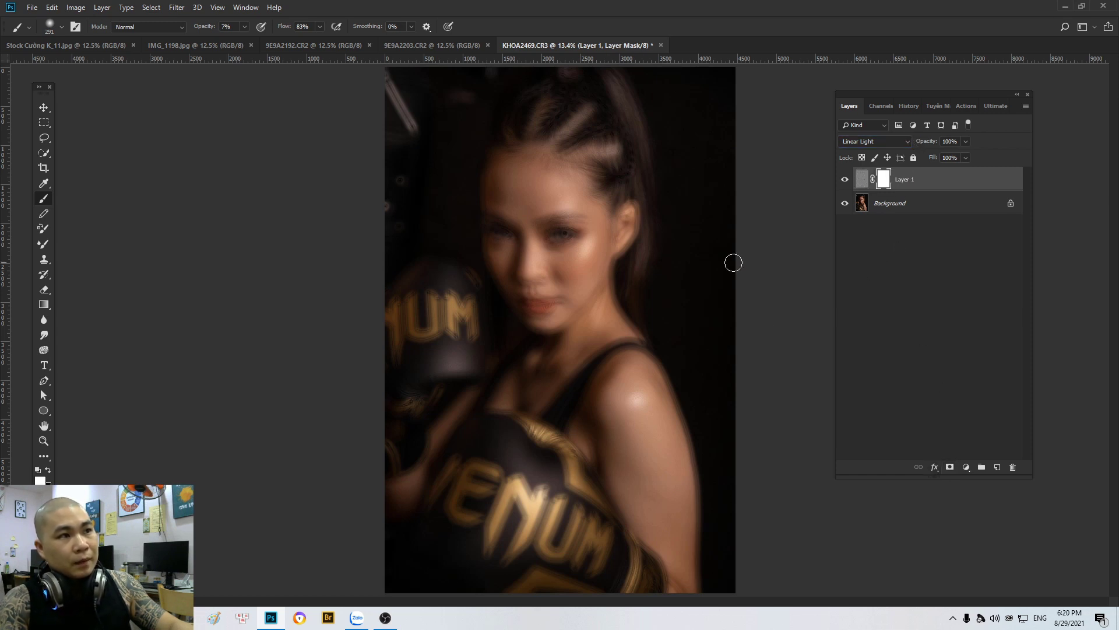
{"action": "scroll", "coordinate": [734, 286], "scroll_direction": "up", "scroll_amount": 3}
{"action": "scroll", "coordinate": [735, 286], "scroll_direction": "down", "scroll_amount": 1}
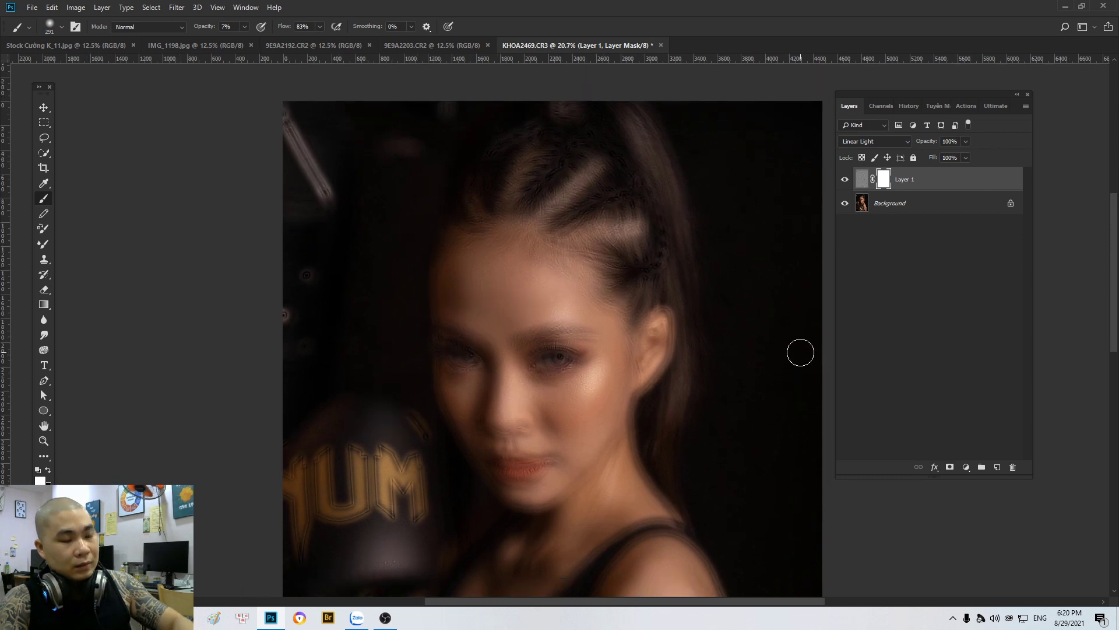
{"action": "key", "text": "ctrl+i"}
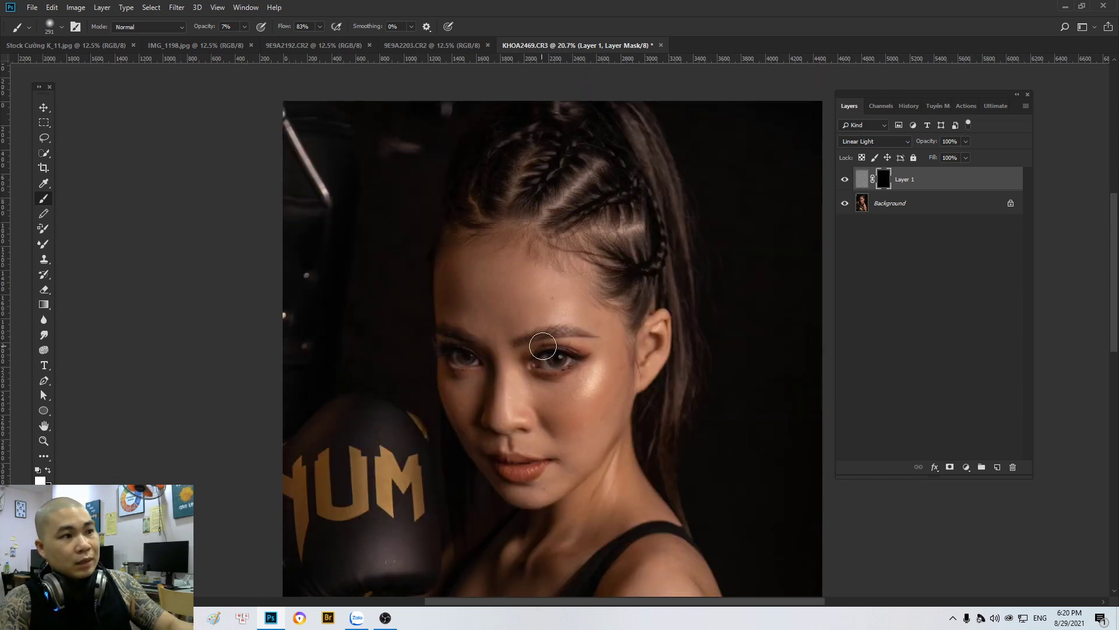
{"action": "scroll", "coordinate": [667, 368], "scroll_direction": "down", "scroll_amount": 1}
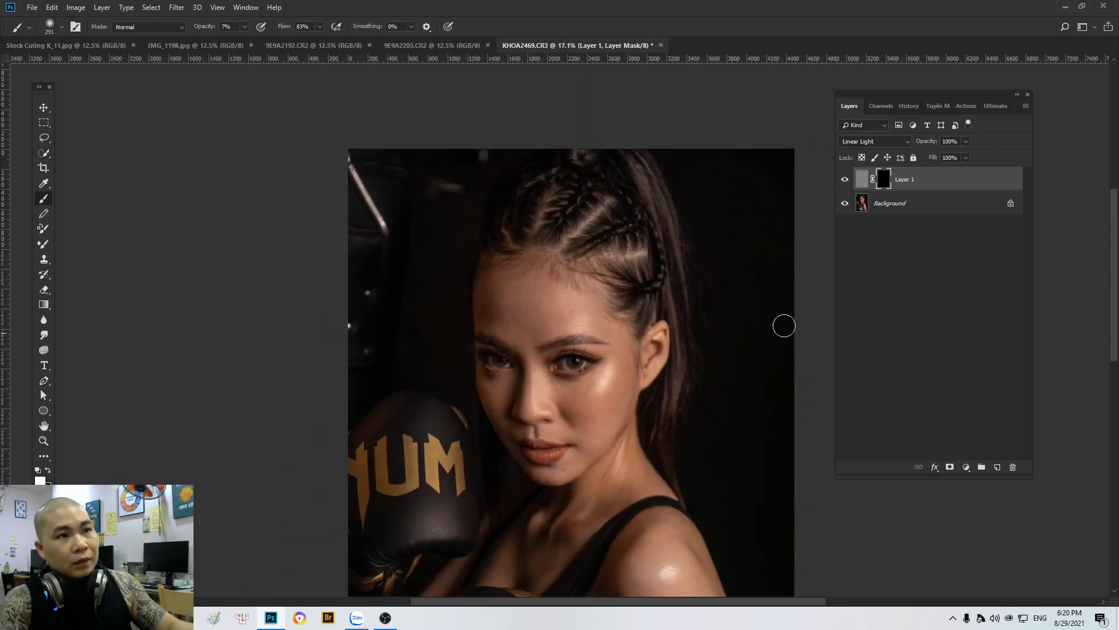
Step: Stop recording TM 27 and revert the photo to its opening History snapshot
{"action": "left_click", "coordinate": [966, 106]}
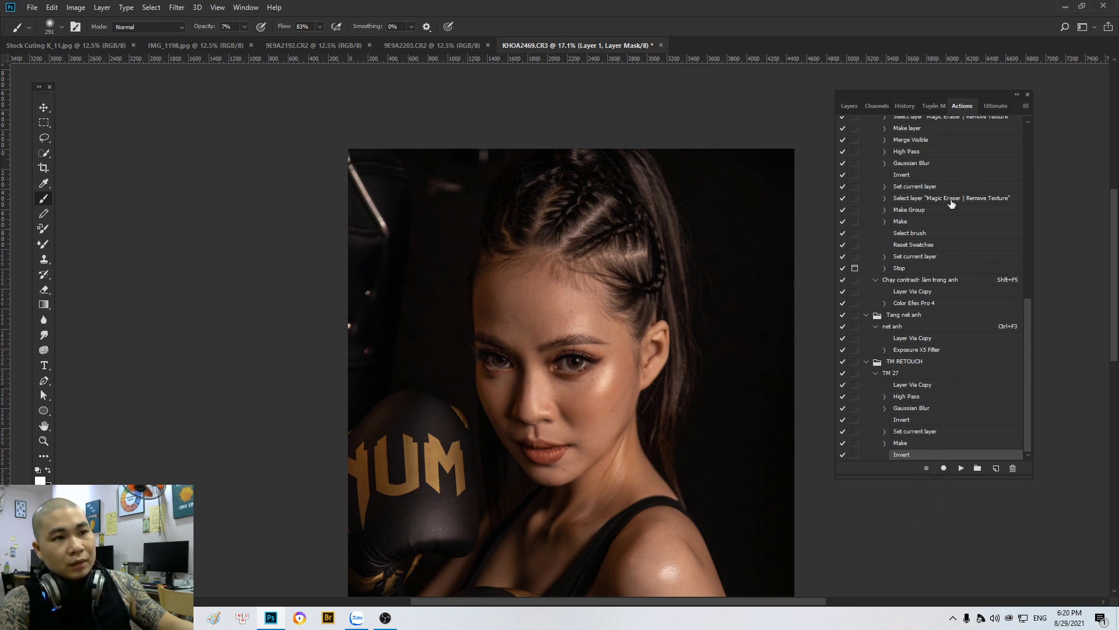
{"action": "left_click", "coordinate": [904, 106]}
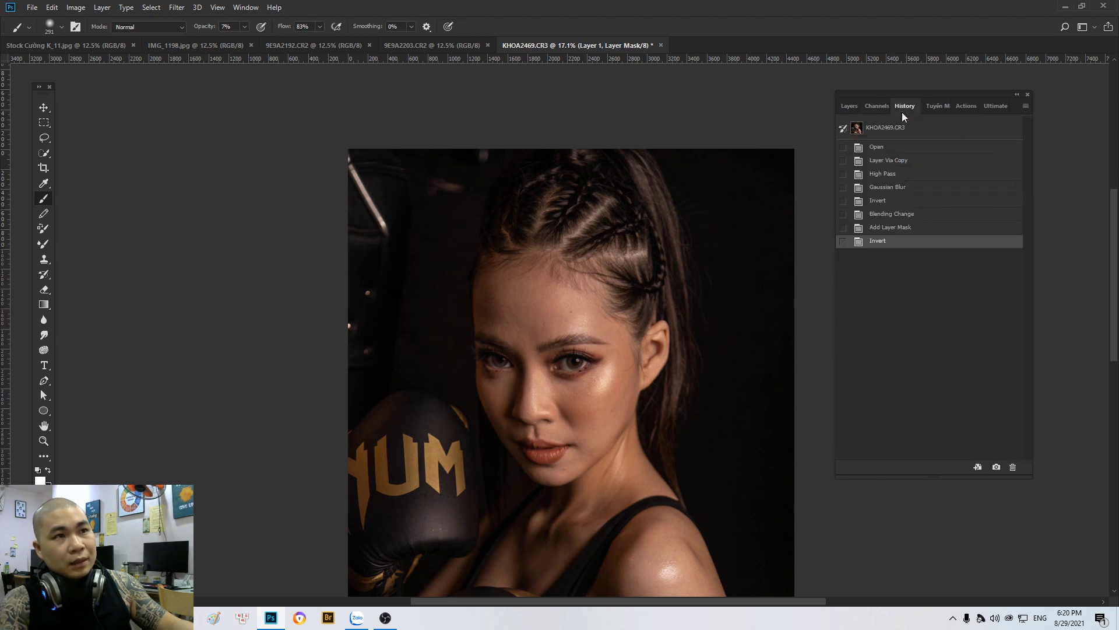
{"action": "left_click", "coordinate": [912, 130]}
{"action": "left_click", "coordinate": [849, 106]}
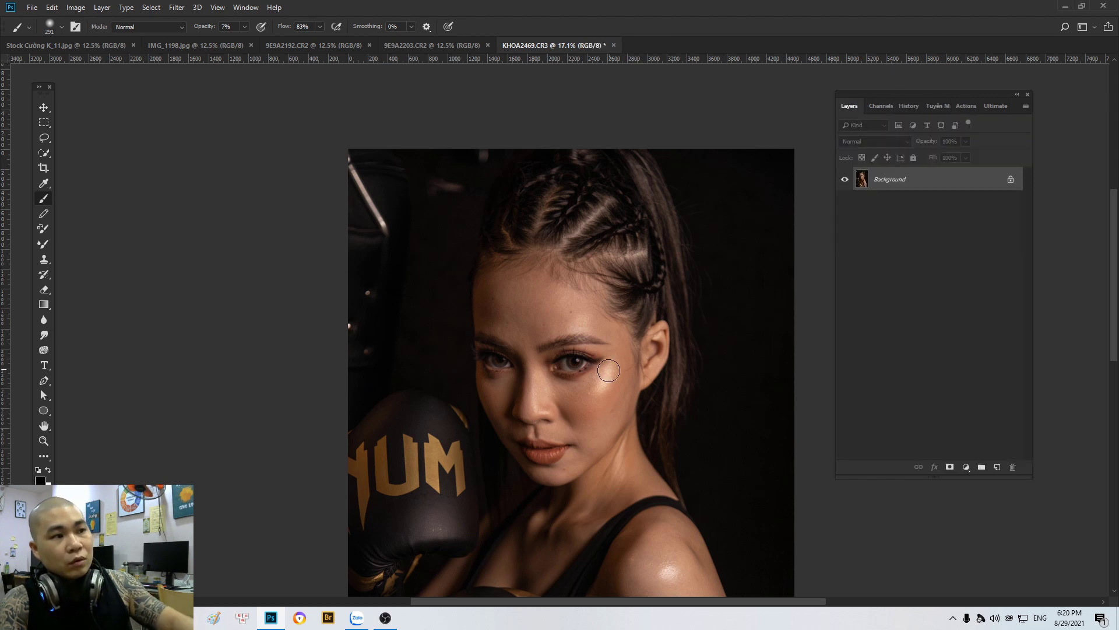
Step: Play the TM 27 action to rebuild the Linear Light Layer 1 with its black mask
{"action": "left_click", "coordinate": [968, 107]}
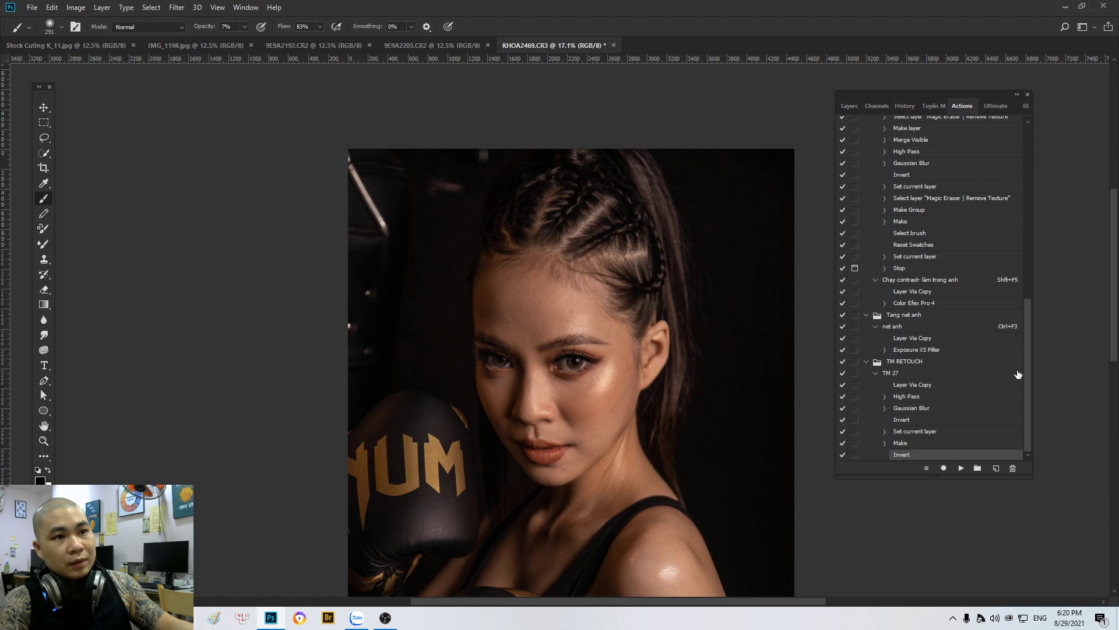
{"action": "left_click", "coordinate": [892, 373]}
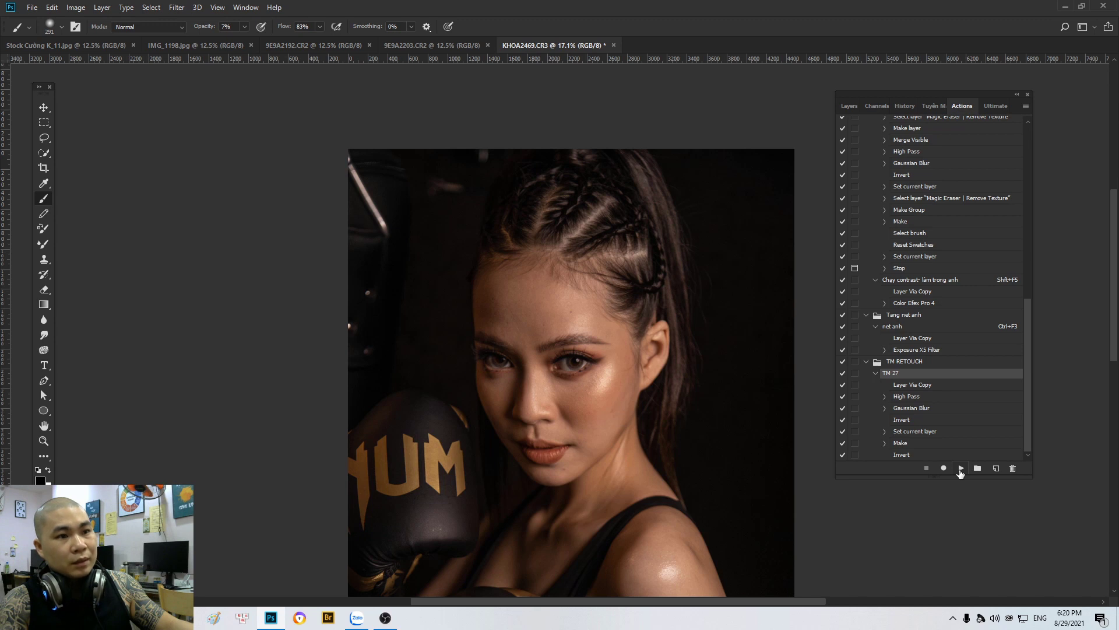
{"action": "left_click", "coordinate": [960, 469]}
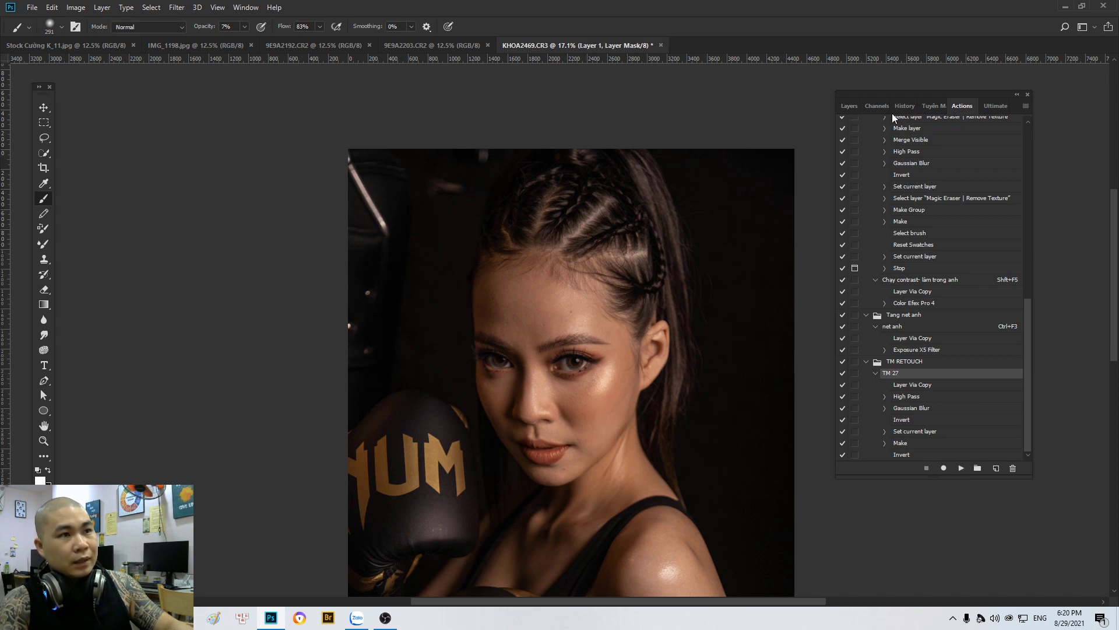
{"action": "left_click", "coordinate": [850, 106]}
Step: Pan and zoom the view onto the forehead, braids and eyes
{"action": "scroll", "coordinate": [557, 270], "scroll_direction": "up", "scroll_amount": 2}
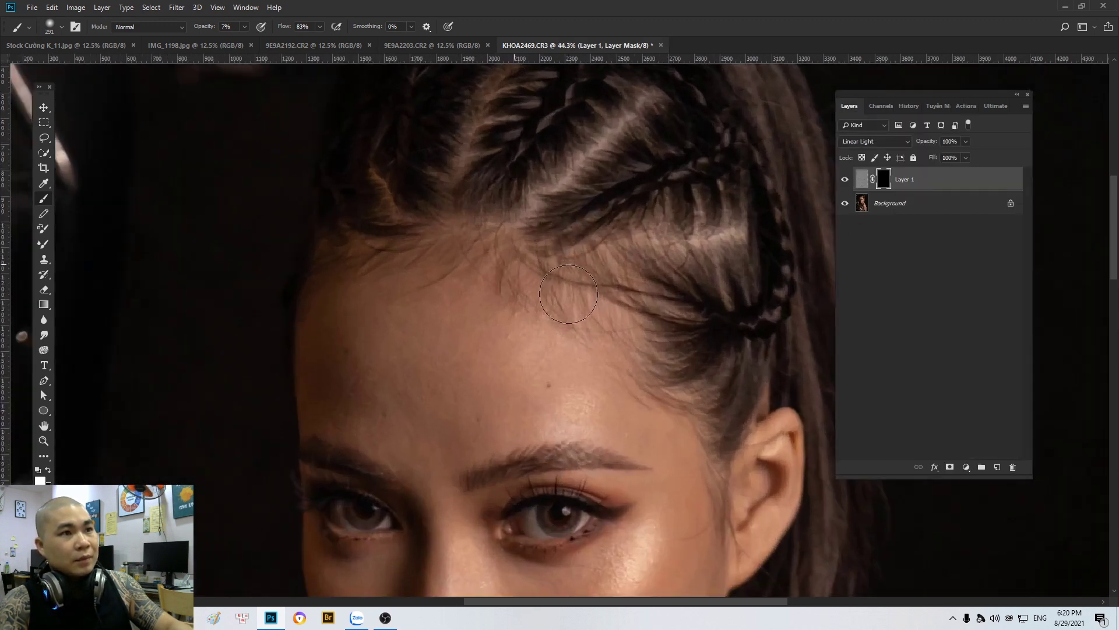
{"action": "scroll", "coordinate": [557, 270], "scroll_direction": "up", "scroll_amount": 2}
{"action": "left_click_drag", "start_coordinate": [526, 369], "coordinate": [578, 316]}
{"action": "key", "text": "ctrl+r"}
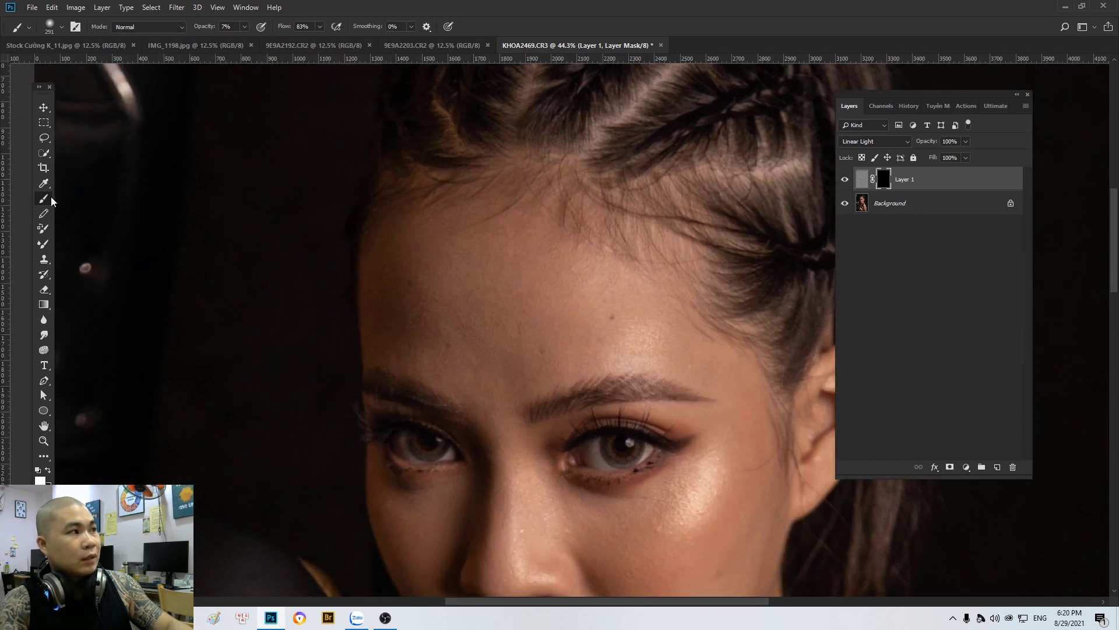
{"action": "left_click", "coordinate": [245, 26]}
{"action": "type", "text": "86"}
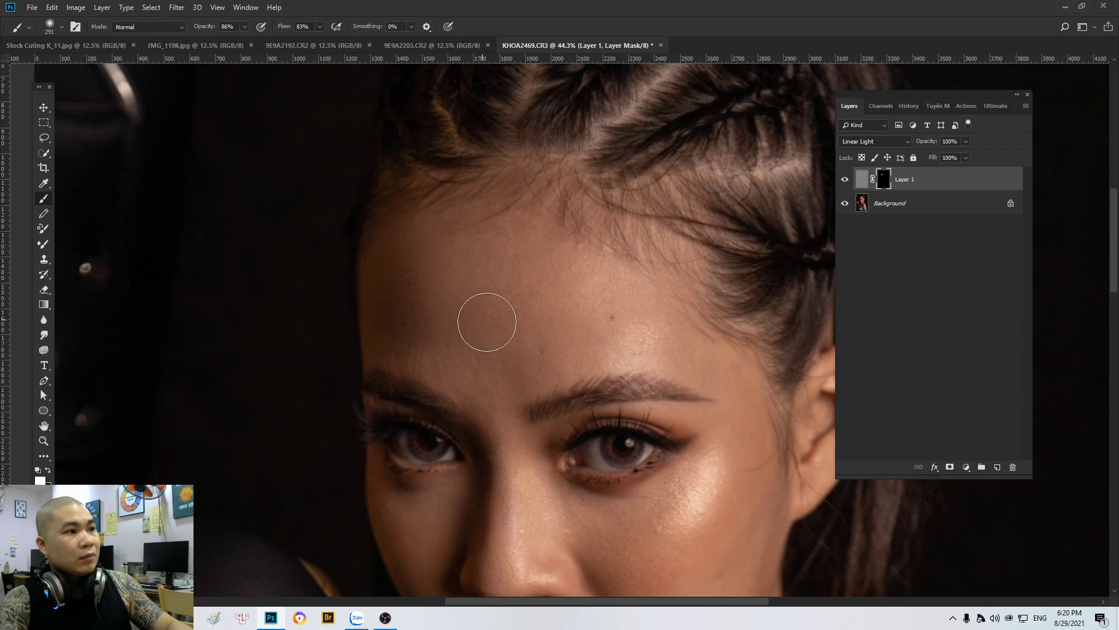
{"action": "scroll", "coordinate": [487, 320], "scroll_direction": "up", "scroll_amount": 1}
{"action": "left_click_drag", "start_coordinate": [649, 317], "coordinate": [475, 297]}
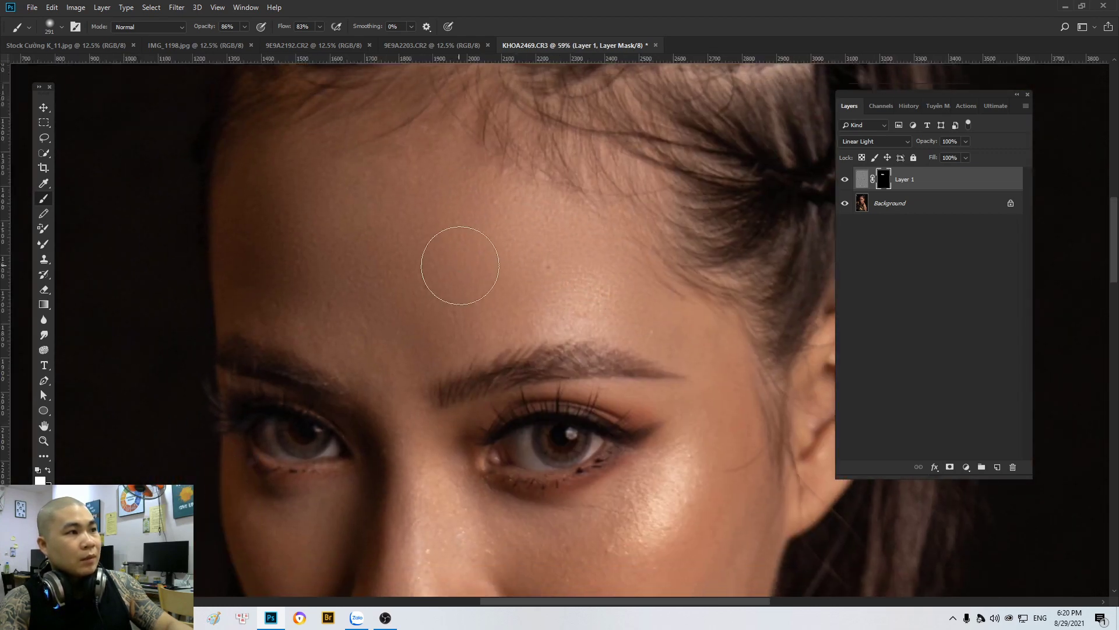
{"action": "left_click_drag", "start_coordinate": [397, 286], "coordinate": [462, 263]}
{"action": "scroll", "coordinate": [466, 312], "scroll_direction": "down", "scroll_amount": 1}
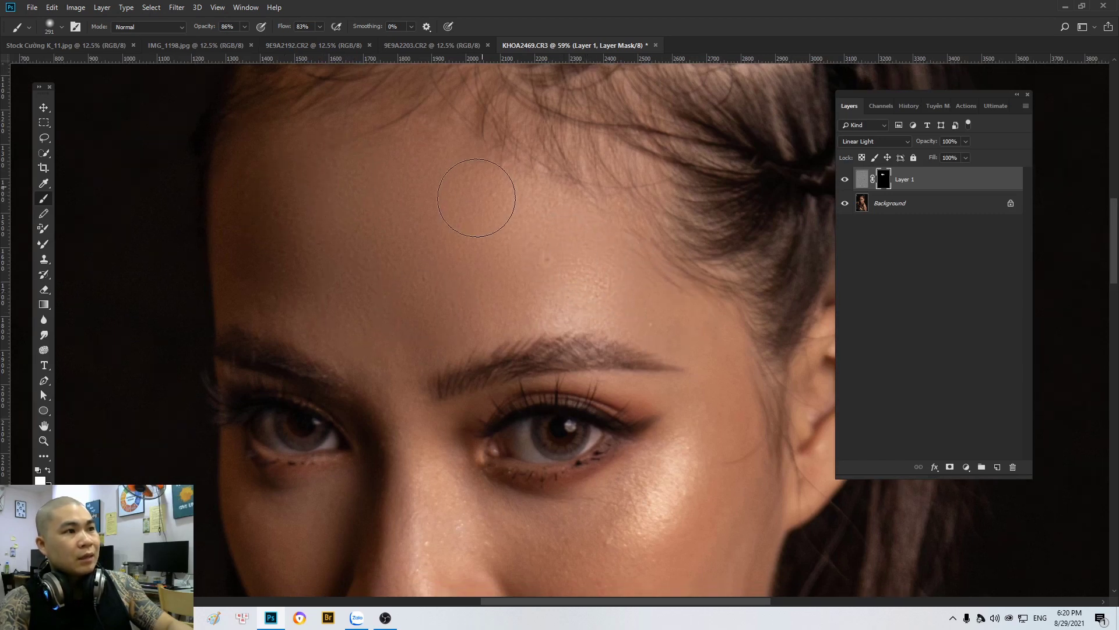
{"action": "scroll", "coordinate": [600, 268], "scroll_direction": "down", "scroll_amount": 1}
{"action": "scroll", "coordinate": [602, 287], "scroll_direction": "down", "scroll_amount": 5}
{"action": "scroll", "coordinate": [583, 297], "scroll_direction": "right", "scroll_amount": 3}
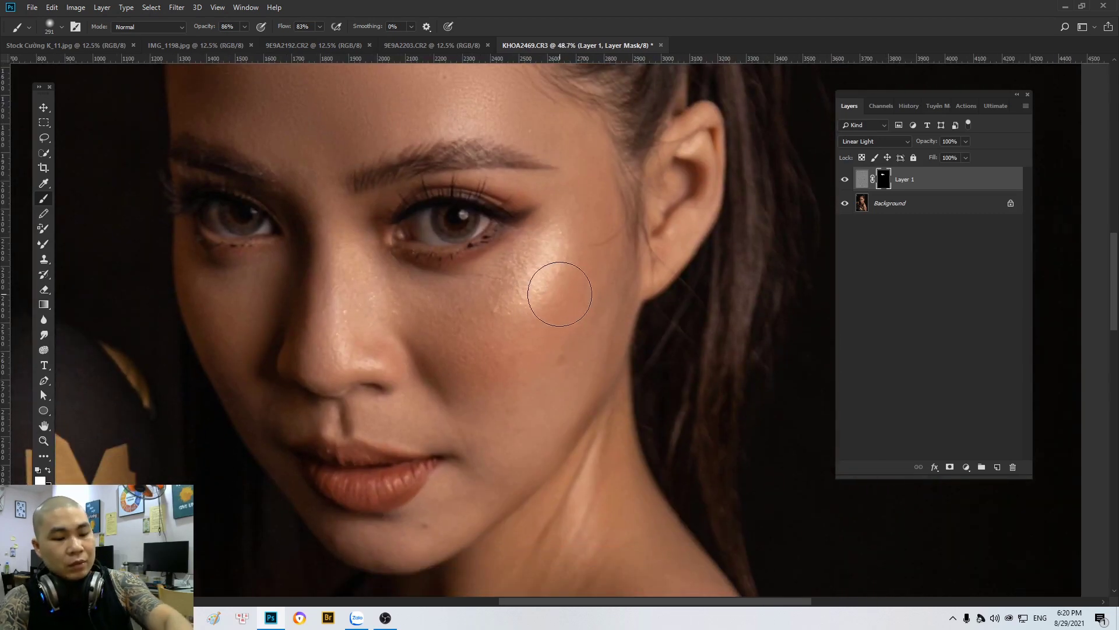
Step: Set brush opacity to 50% and check the brush size and softness settings
{"action": "key", "text": "5"}
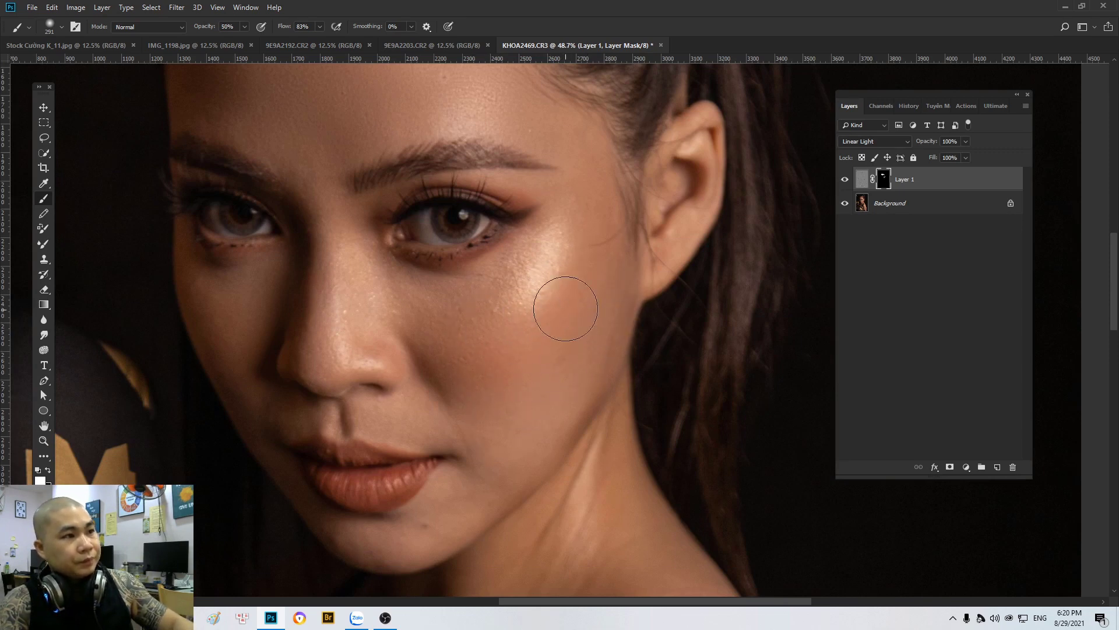
{"action": "scroll", "coordinate": [511, 333], "scroll_direction": "up", "scroll_amount": 1}
{"action": "scroll", "coordinate": [431, 324], "scroll_direction": "up", "scroll_amount": 1}
{"action": "right_click", "coordinate": [420, 367]}
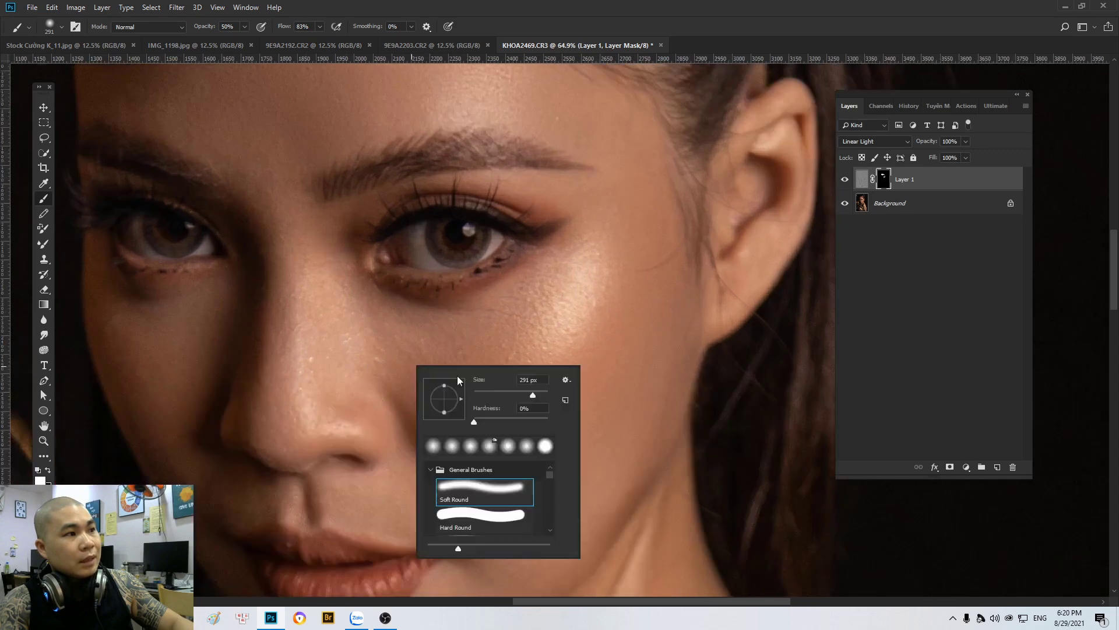
{"action": "key", "text": "Return"}
{"action": "scroll", "coordinate": [309, 389], "scroll_direction": "down", "scroll_amount": 1}
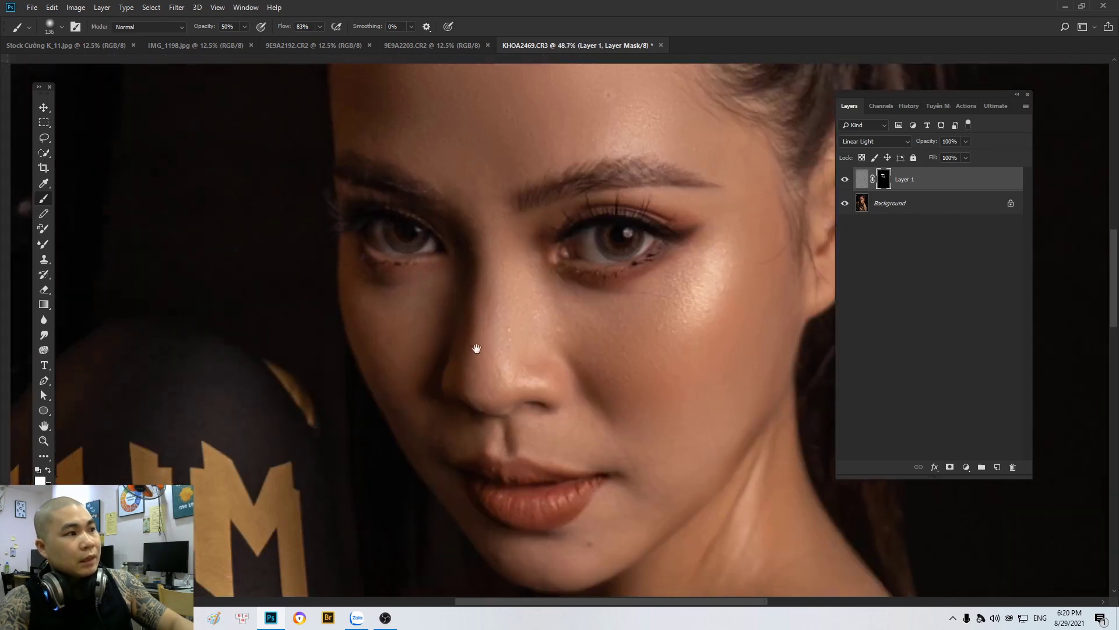
{"action": "scroll", "coordinate": [379, 315], "scroll_direction": "down", "scroll_amount": 2}
{"action": "scroll", "coordinate": [641, 379], "scroll_direction": "down", "scroll_amount": 2}
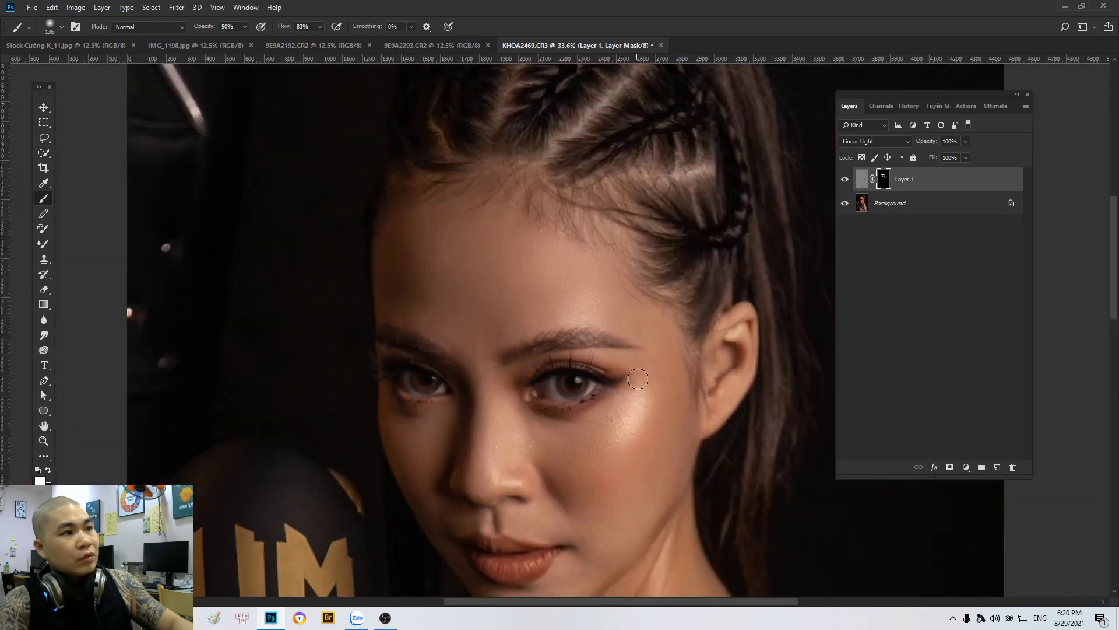
{"action": "scroll", "coordinate": [614, 466], "scroll_direction": "up", "scroll_amount": 2}
{"action": "scroll", "coordinate": [585, 334], "scroll_direction": "up", "scroll_amount": 2}
Step: Delete Layer 1 and quick-select the skin of the face, neck and chest
{"action": "key", "text": "Delete"}
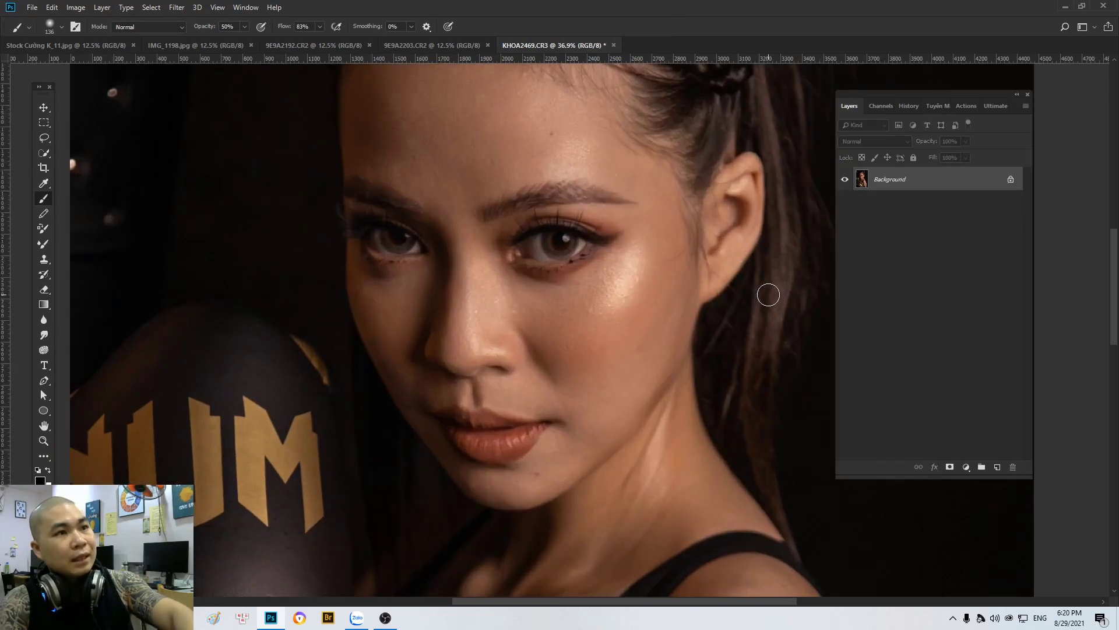
{"action": "scroll", "coordinate": [566, 299], "scroll_direction": "down", "scroll_amount": 2}
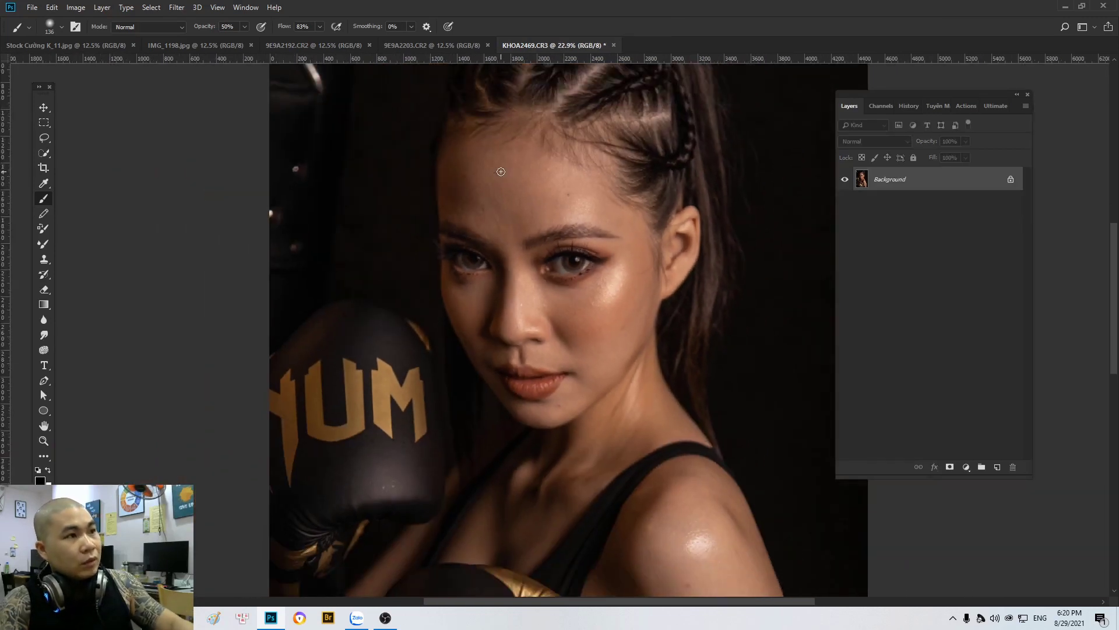
{"action": "key", "text": "w"}
{"action": "left_click_drag", "start_coordinate": [501, 171], "coordinate": [501, 518]}
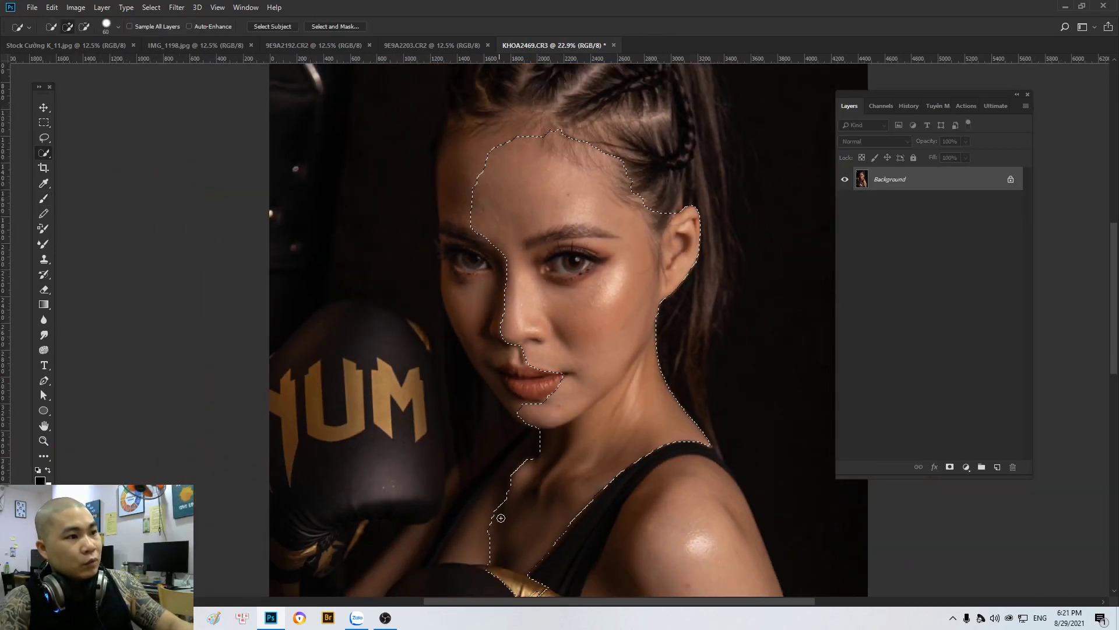
{"action": "left_click_drag", "start_coordinate": [472, 350], "coordinate": [458, 183]}
{"action": "scroll", "coordinate": [457, 184], "scroll_direction": "down", "scroll_amount": 1}
Step: Apply Retouch4me Heal to the selected skin and deselect
{"action": "left_click", "coordinate": [176, 7]}
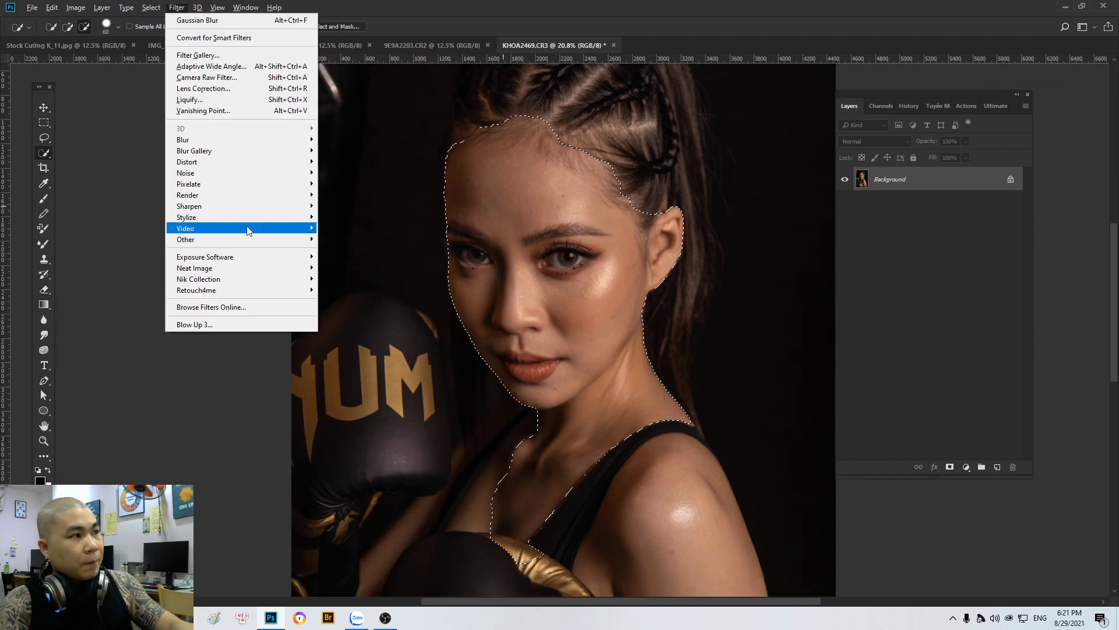
{"action": "left_click", "coordinate": [366, 312]}
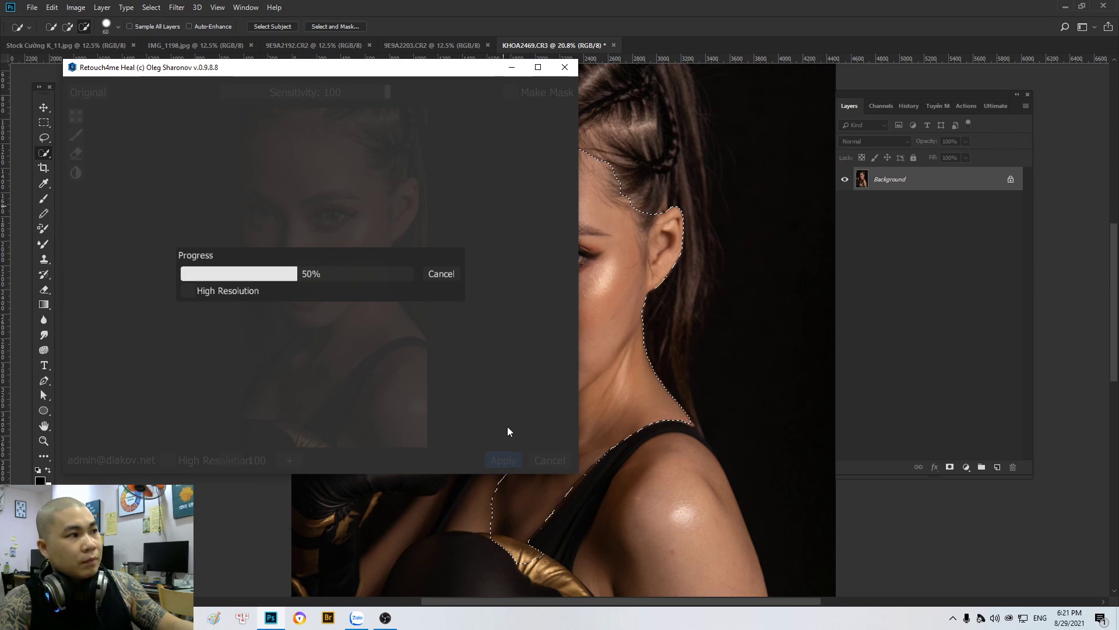
{"action": "left_click", "coordinate": [513, 465]}
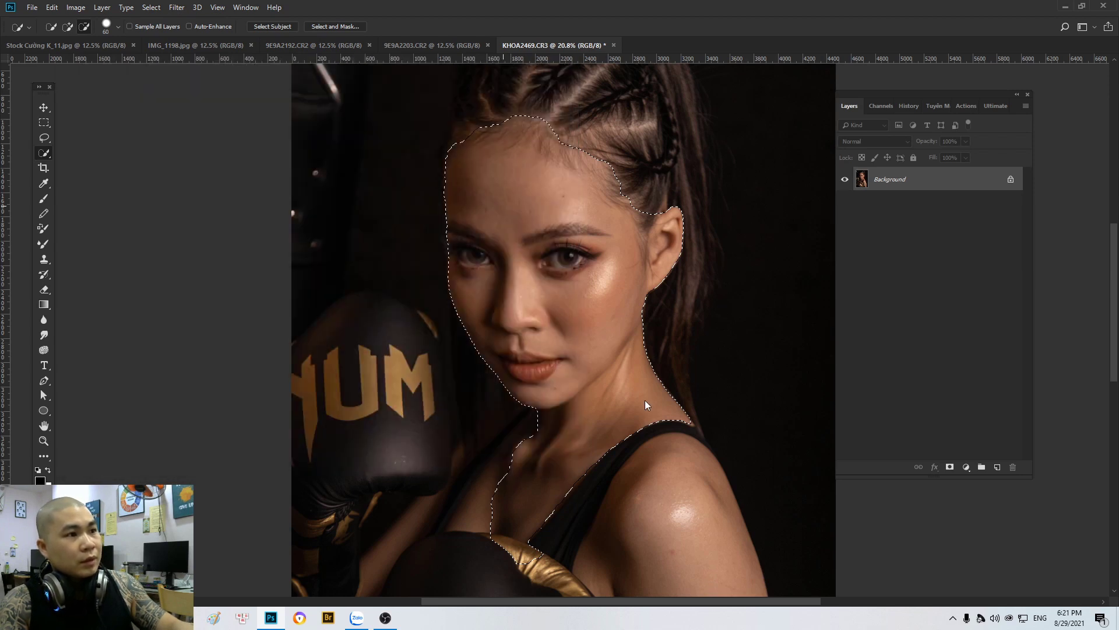
{"action": "key", "text": "ctrl+d"}
{"action": "scroll", "coordinate": [583, 307], "scroll_direction": "up", "scroll_amount": 3}
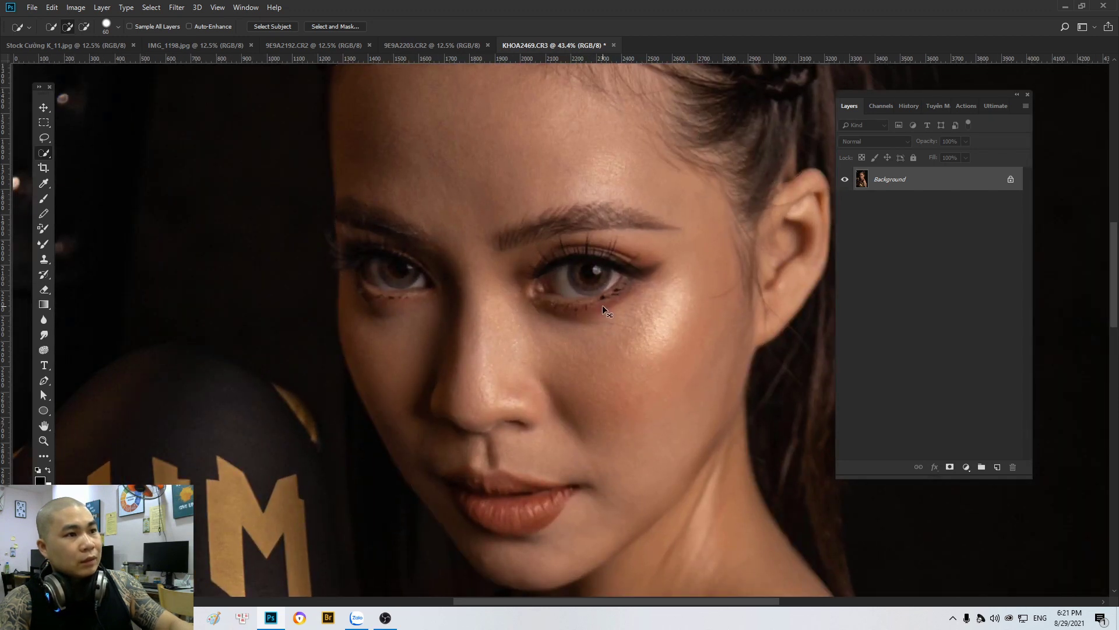
Step: Switch the Actions panel to Button Mode and play the TM 27 smoothing action
{"action": "left_click", "coordinate": [966, 106]}
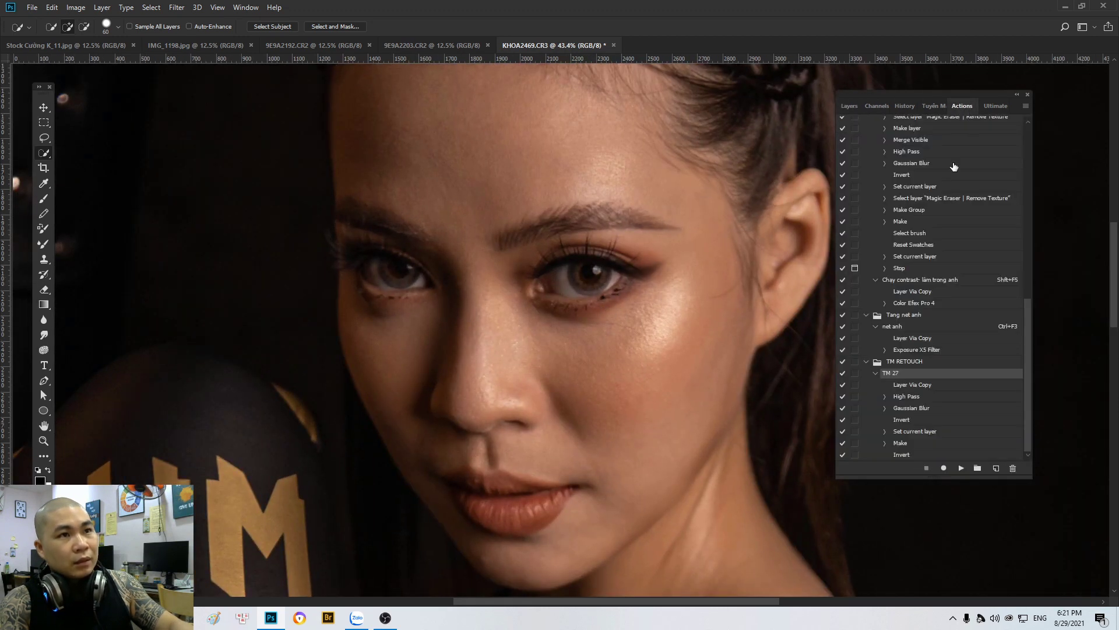
{"action": "left_click", "coordinate": [1026, 105]}
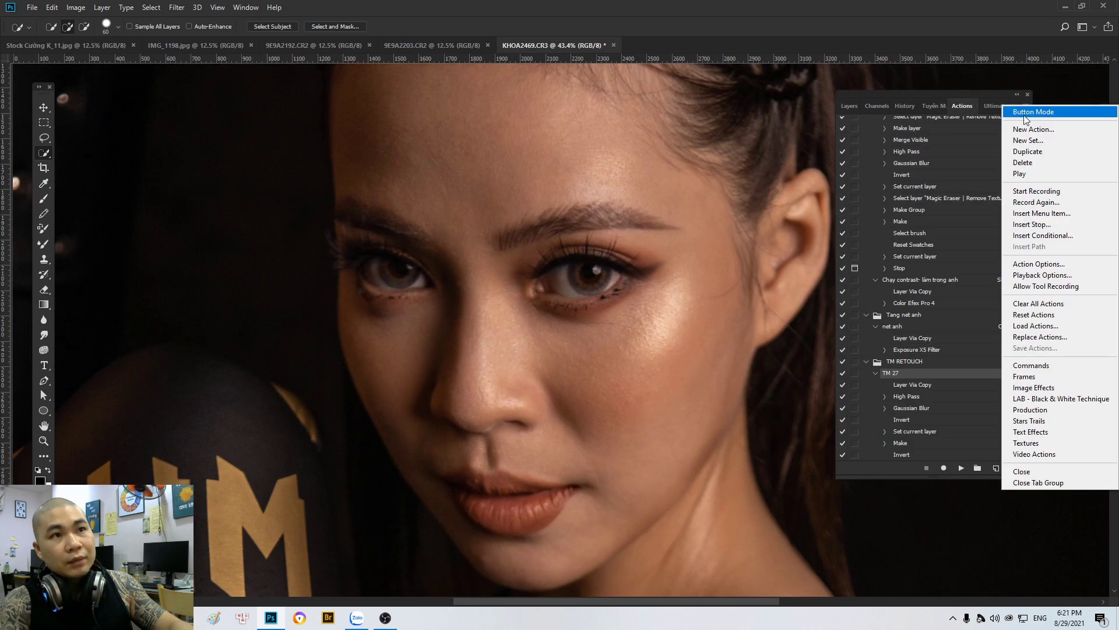
{"action": "left_click", "coordinate": [1028, 113]}
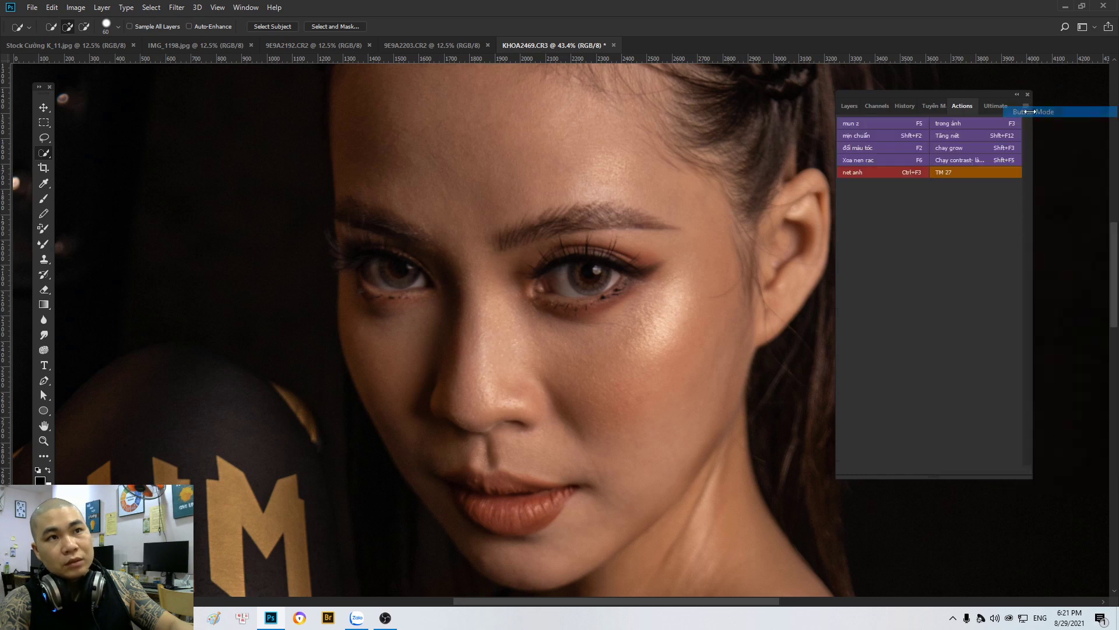
{"action": "left_click", "coordinate": [958, 173]}
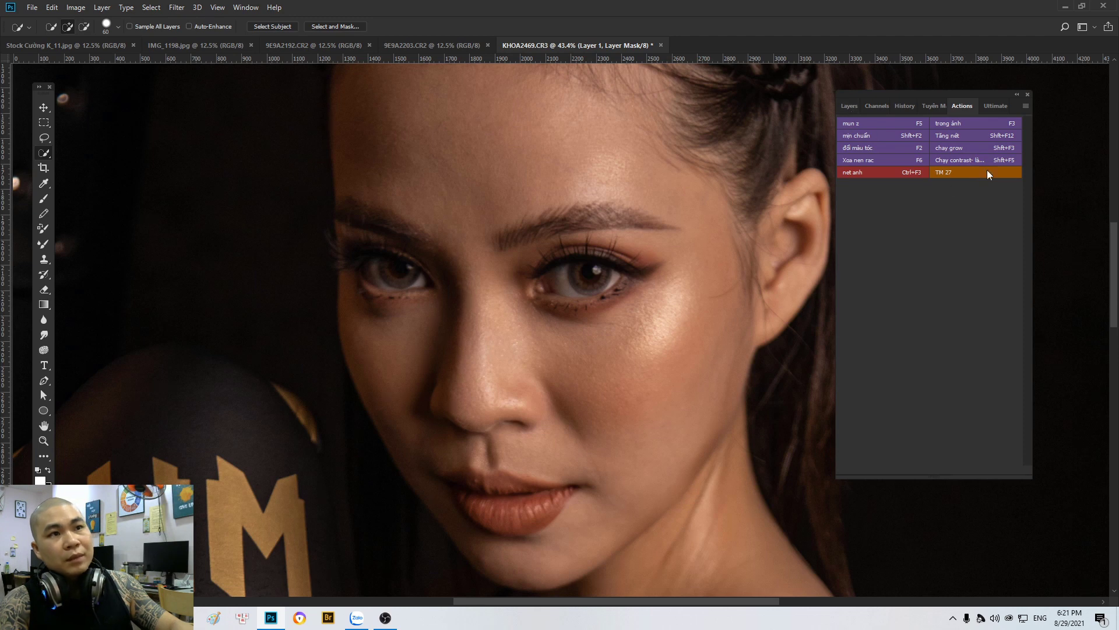
Step: Set a 338 px brush and paint smoothing onto the forehead through Layer 1's mask
{"action": "left_click", "coordinate": [849, 106]}
{"action": "scroll", "coordinate": [561, 260], "scroll_direction": "up", "scroll_amount": 2}
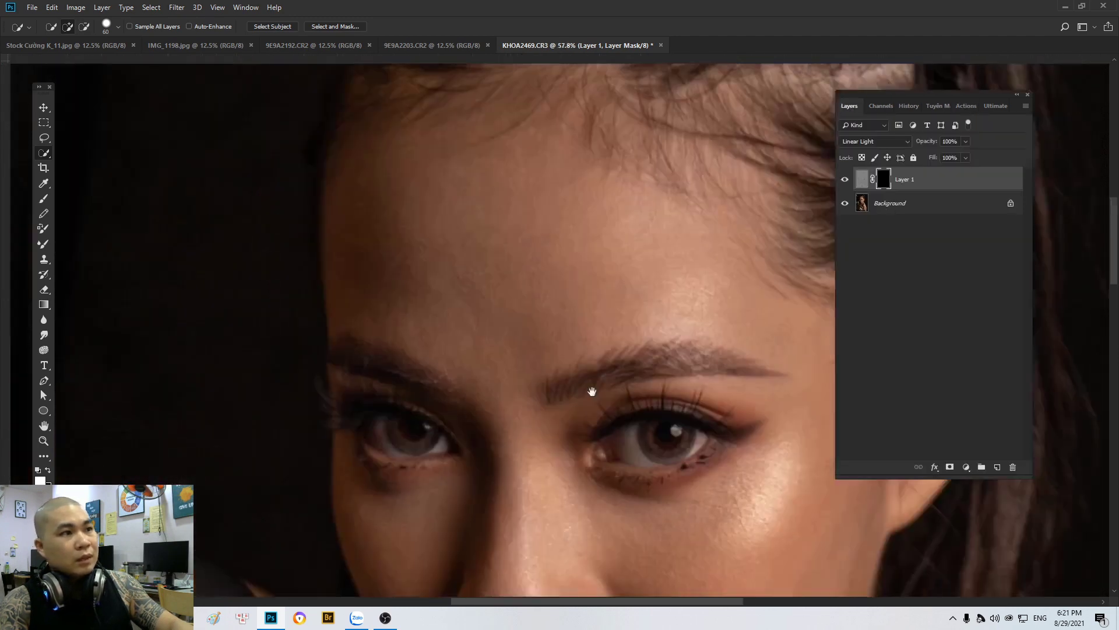
{"action": "scroll", "coordinate": [583, 349], "scroll_direction": "up", "scroll_amount": 2}
{"action": "key", "text": "b"}
{"action": "scroll", "coordinate": [548, 330], "scroll_direction": "up", "scroll_amount": 1}
{"action": "scroll", "coordinate": [525, 327], "scroll_direction": "down", "scroll_amount": 2}
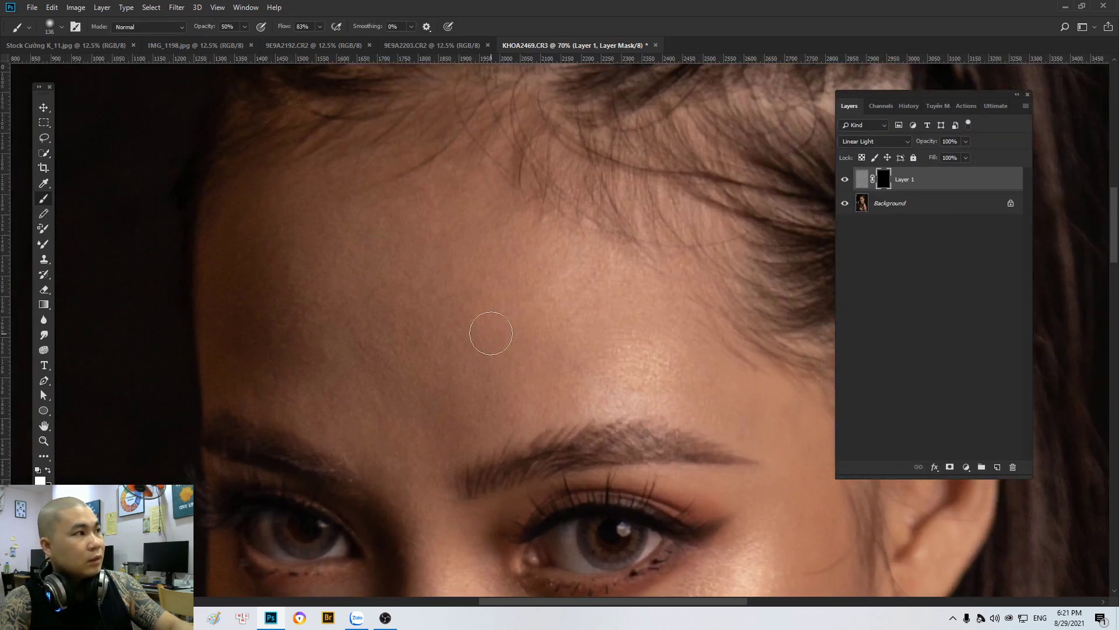
{"action": "right_click", "coordinate": [512, 344]}
{"action": "left_click", "coordinate": [631, 370]}
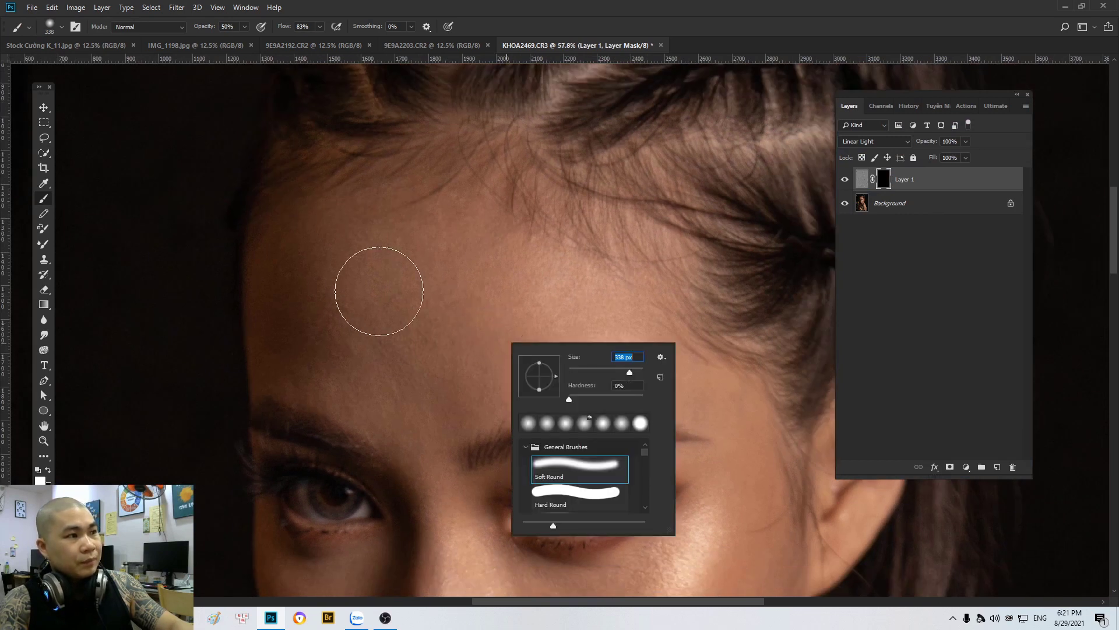
{"action": "key", "text": "Return"}
{"action": "mouse_move", "coordinate": [450, 363]}
{"action": "left_mouse_down"}
{"action": "mouse_move", "coordinate": [529, 330]}
{"action": "mouse_move", "coordinate": [638, 345]}
{"action": "mouse_move", "coordinate": [513, 274]}
{"action": "mouse_move", "coordinate": [419, 286]}
{"action": "left_mouse_up"}
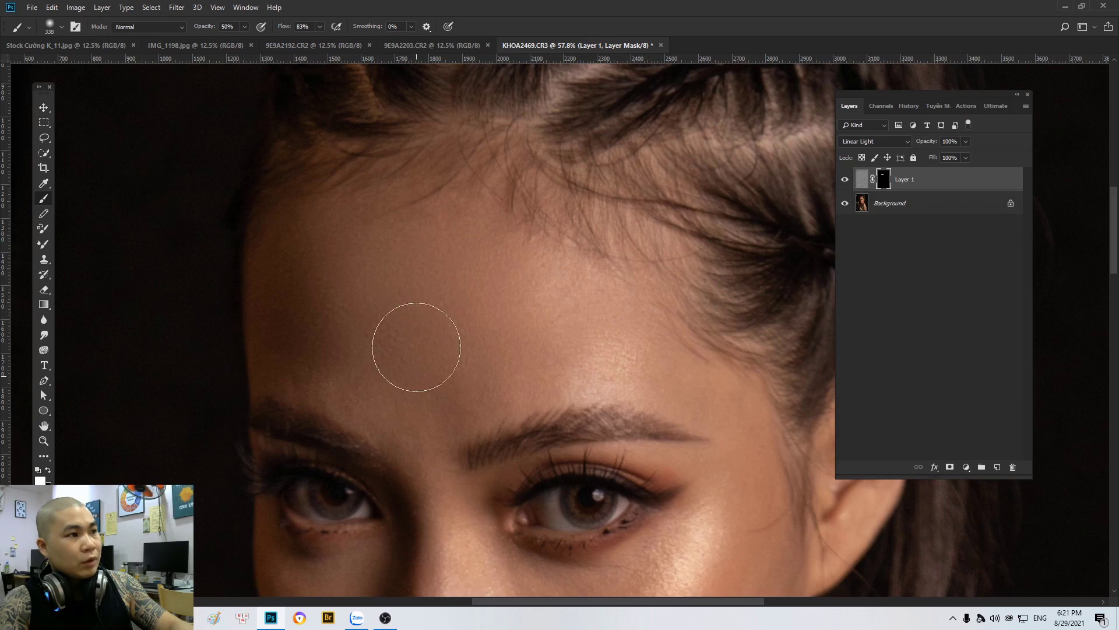
Step: Lower brush opacity to 30% and shrink the brush to 190 px
{"action": "scroll", "coordinate": [641, 379], "scroll_direction": "down", "scroll_amount": 3}
{"action": "scroll", "coordinate": [630, 337], "scroll_direction": "down", "scroll_amount": 2}
{"action": "scroll", "coordinate": [643, 367], "scroll_direction": "down", "scroll_amount": 1}
{"action": "key", "text": "3"}
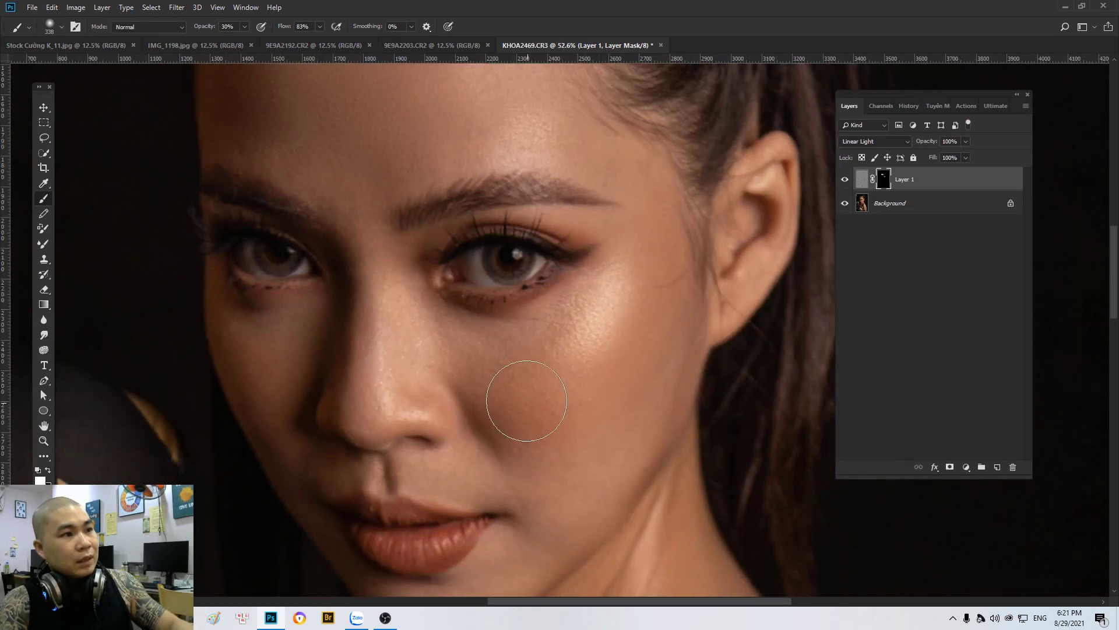
{"action": "scroll", "coordinate": [612, 408], "scroll_direction": "down", "scroll_amount": 1}
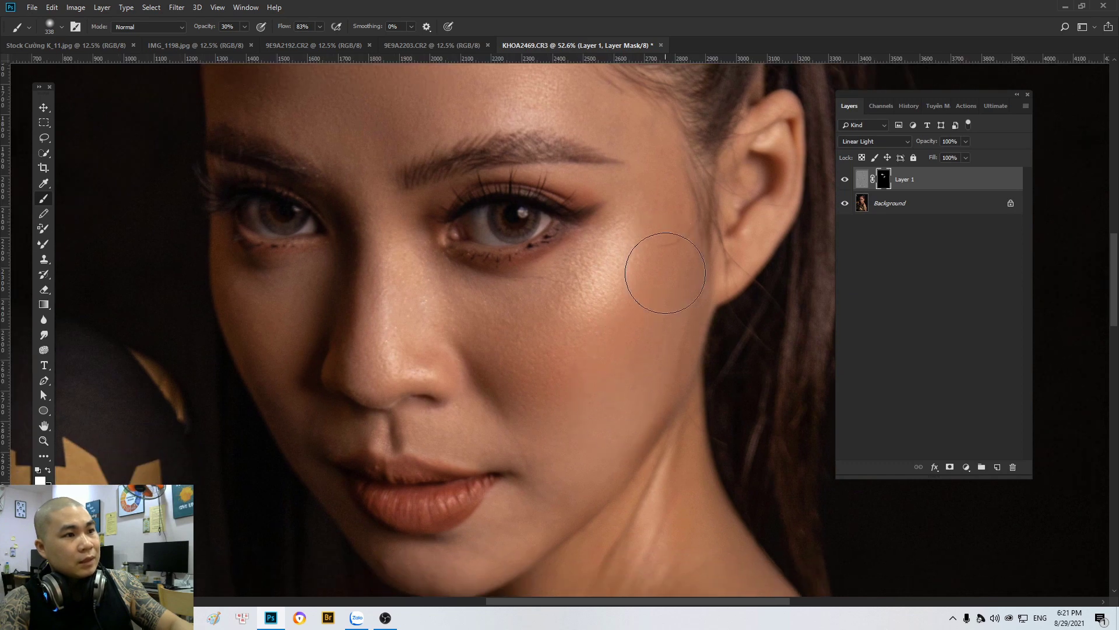
{"action": "scroll", "coordinate": [647, 303], "scroll_direction": "down", "scroll_amount": 2}
{"action": "right_click", "coordinate": [695, 397]}
{"action": "key", "text": "Escape"}
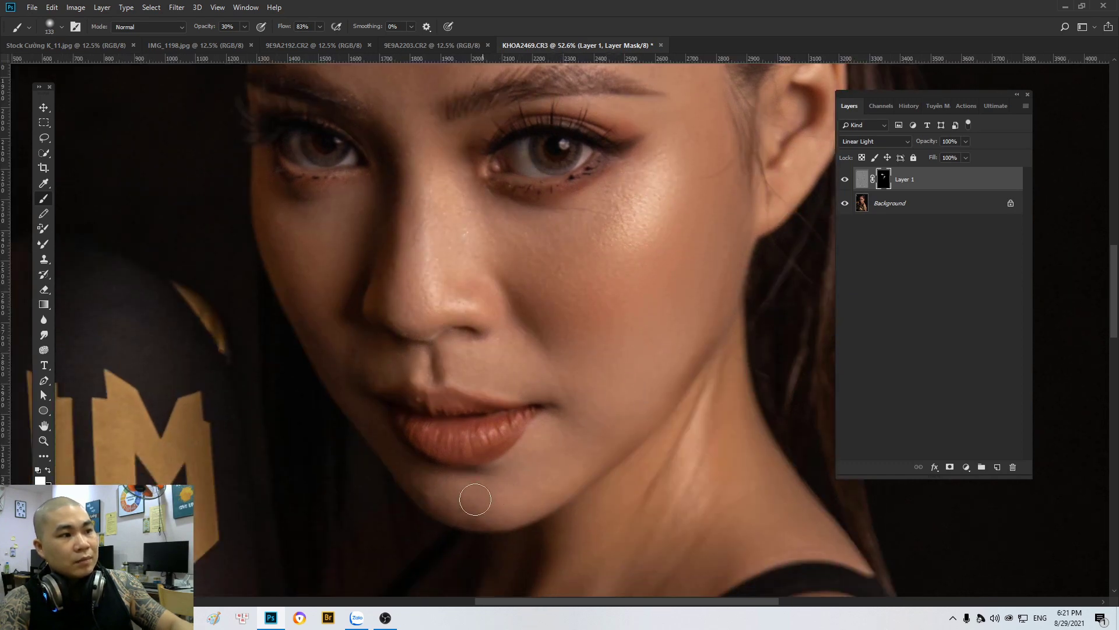
{"action": "left_click_drag", "start_coordinate": [533, 380], "coordinate": [587, 508]}
{"action": "right_click", "coordinate": [533, 392]}
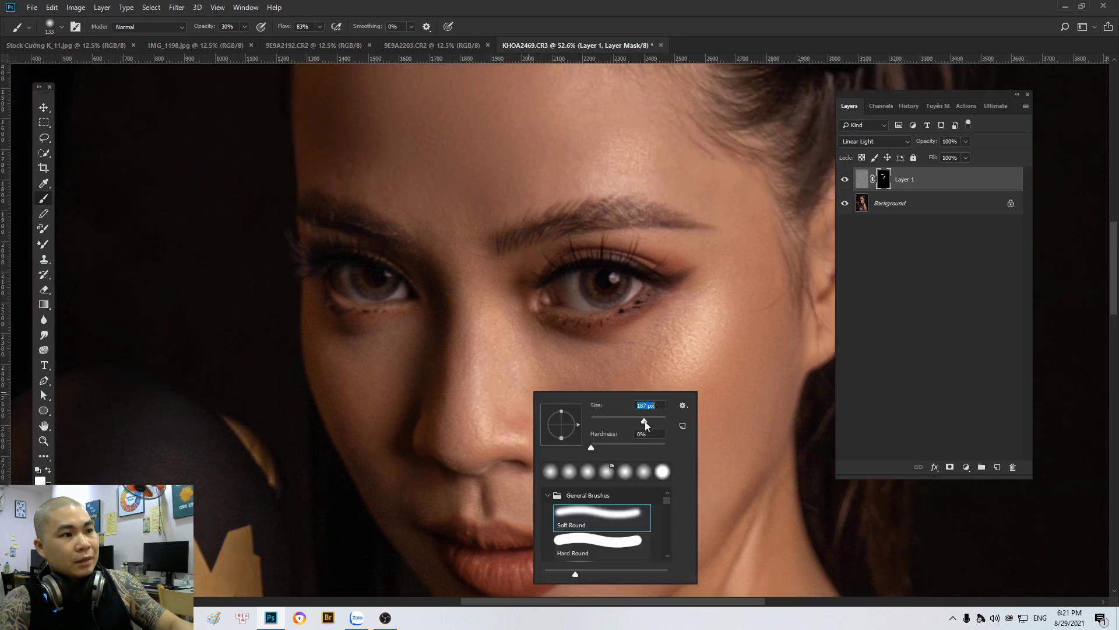
{"action": "key", "text": "Return"}
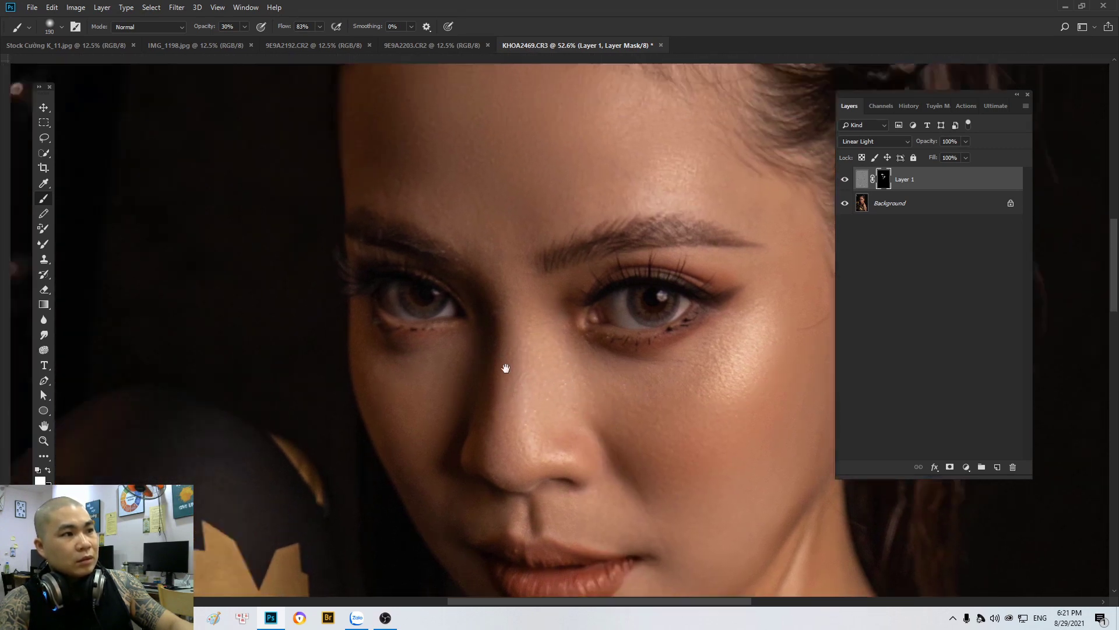
Step: Paint smoothing over the brows, forehead, eyes, chin and neck
{"action": "left_click_drag", "start_coordinate": [506, 369], "coordinate": [532, 321]}
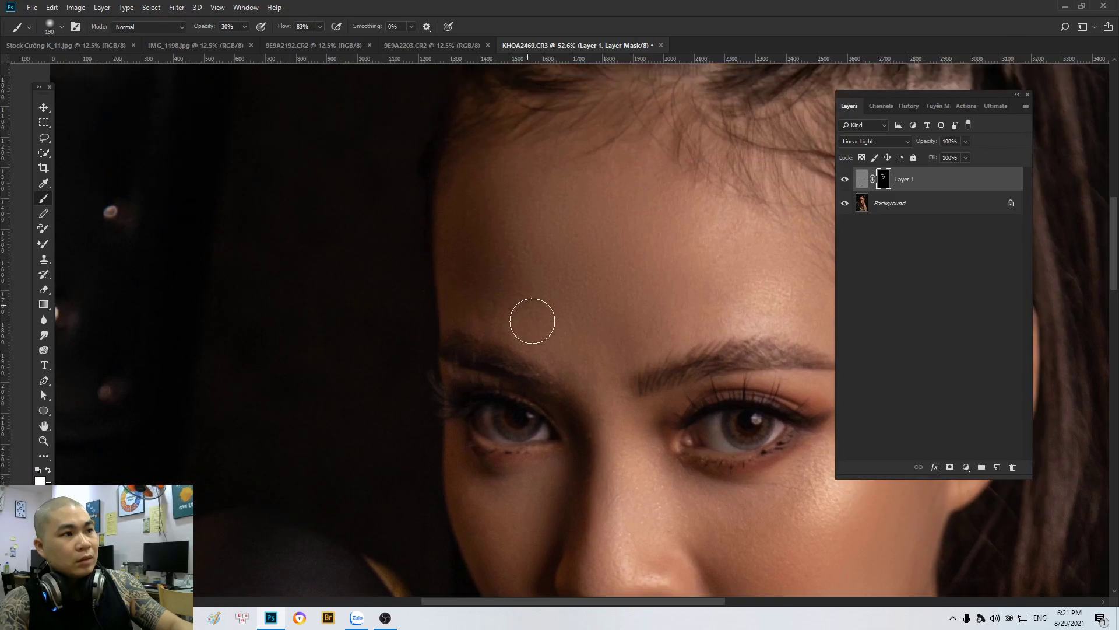
{"action": "scroll", "coordinate": [533, 320], "scroll_direction": "down", "scroll_amount": 5}
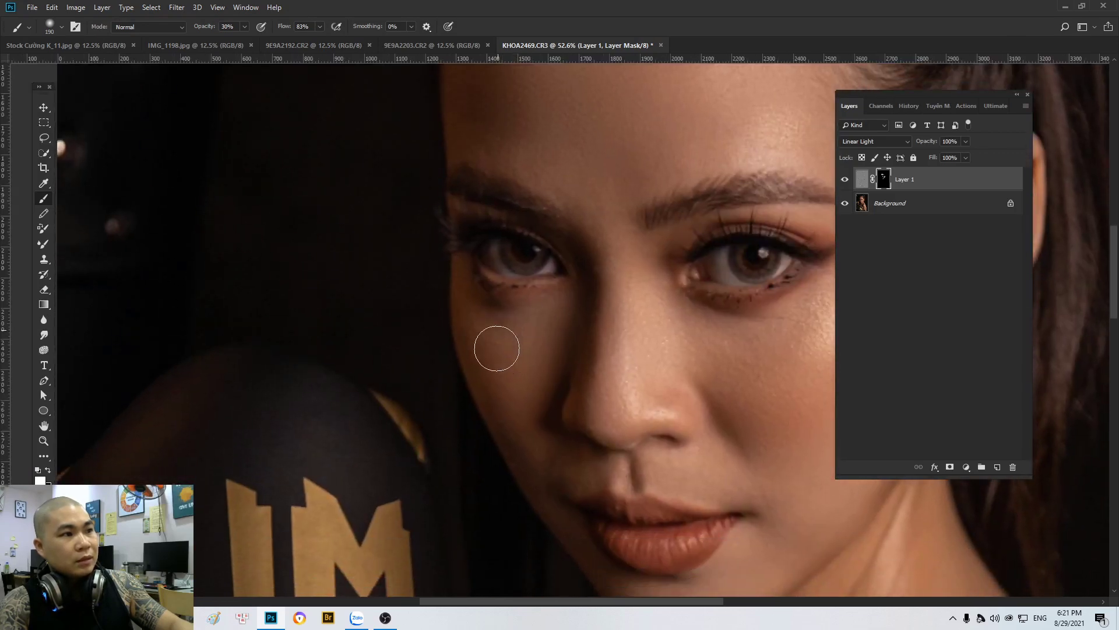
{"action": "scroll", "coordinate": [538, 433], "scroll_direction": "down", "scroll_amount": 3}
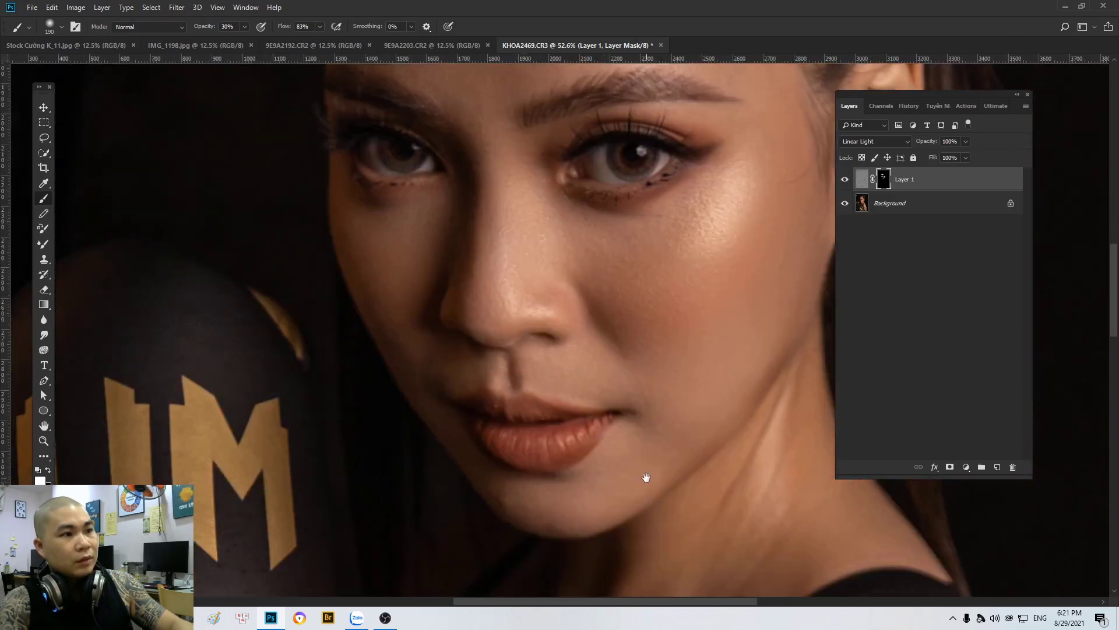
{"action": "left_click_drag", "start_coordinate": [647, 477], "coordinate": [524, 397]}
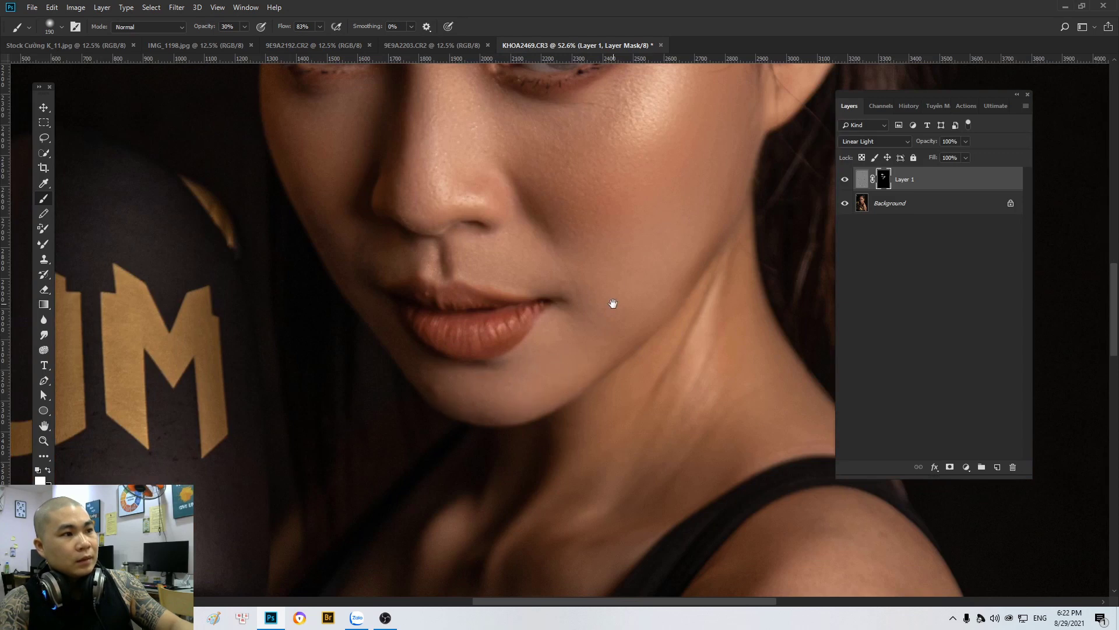
{"action": "scroll", "coordinate": [614, 303], "scroll_direction": "up", "scroll_amount": 1}
{"action": "scroll", "coordinate": [659, 280], "scroll_direction": "up", "scroll_amount": 2}
{"action": "scroll", "coordinate": [641, 314], "scroll_direction": "down", "scroll_amount": 1}
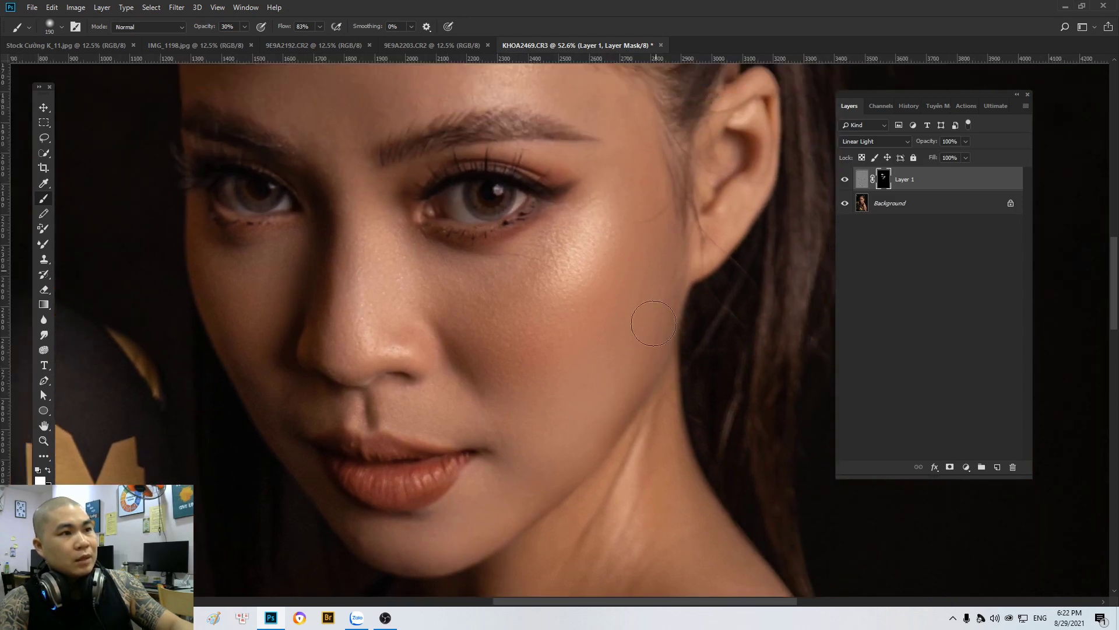
{"action": "scroll", "coordinate": [636, 332], "scroll_direction": "down", "scroll_amount": 1}
{"action": "scroll", "coordinate": [641, 341], "scroll_direction": "down", "scroll_amount": 1}
{"action": "scroll", "coordinate": [601, 356], "scroll_direction": "down", "scroll_amount": 1}
{"action": "scroll", "coordinate": [618, 371], "scroll_direction": "up", "scroll_amount": 1}
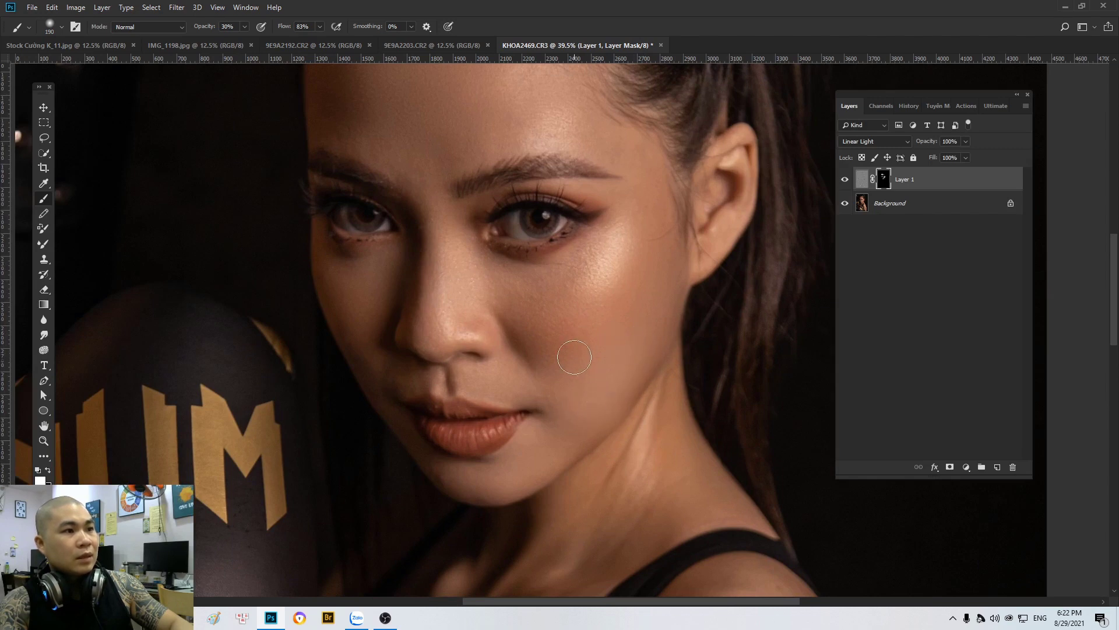
{"action": "scroll", "coordinate": [534, 320], "scroll_direction": "down", "scroll_amount": 1}
{"action": "scroll", "coordinate": [536, 262], "scroll_direction": "down", "scroll_amount": 1}
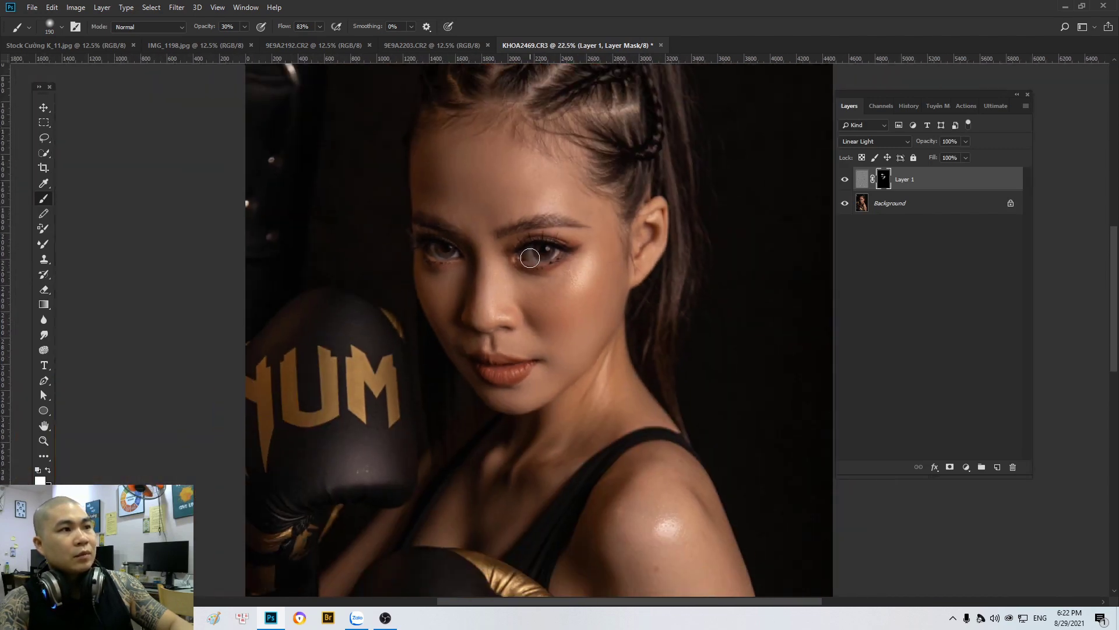
{"action": "scroll", "coordinate": [544, 195], "scroll_direction": "up", "scroll_amount": 1}
{"action": "scroll", "coordinate": [568, 206], "scroll_direction": "up", "scroll_amount": 2}
{"action": "left_click_drag", "start_coordinate": [568, 206], "coordinate": [624, 293]}
{"action": "right_click", "coordinate": [678, 313]}
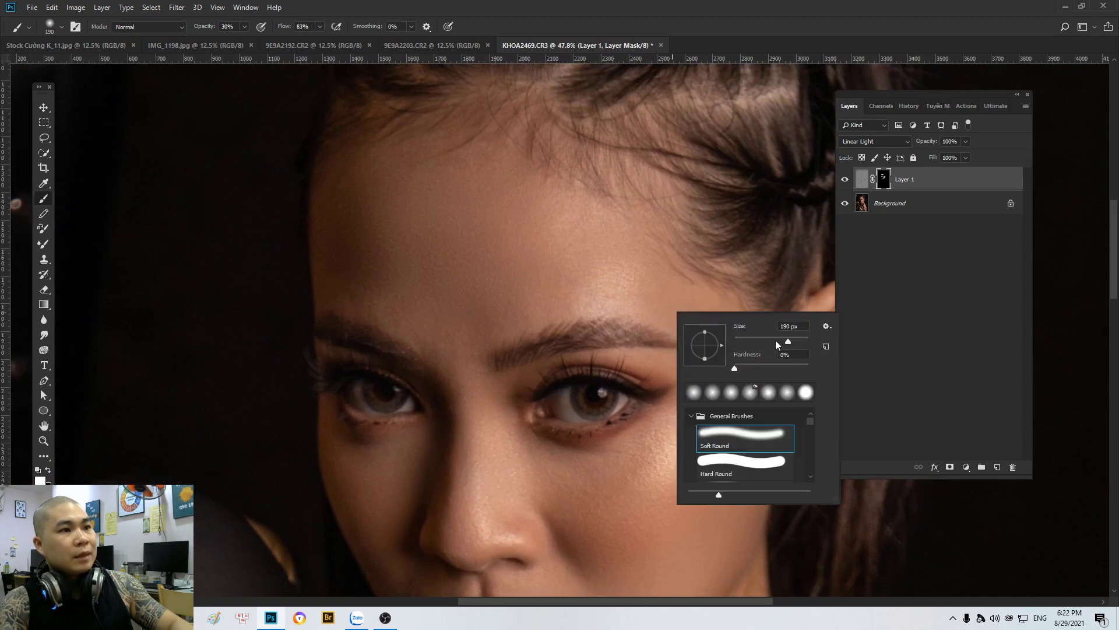
{"action": "left_click", "coordinate": [647, 282]}
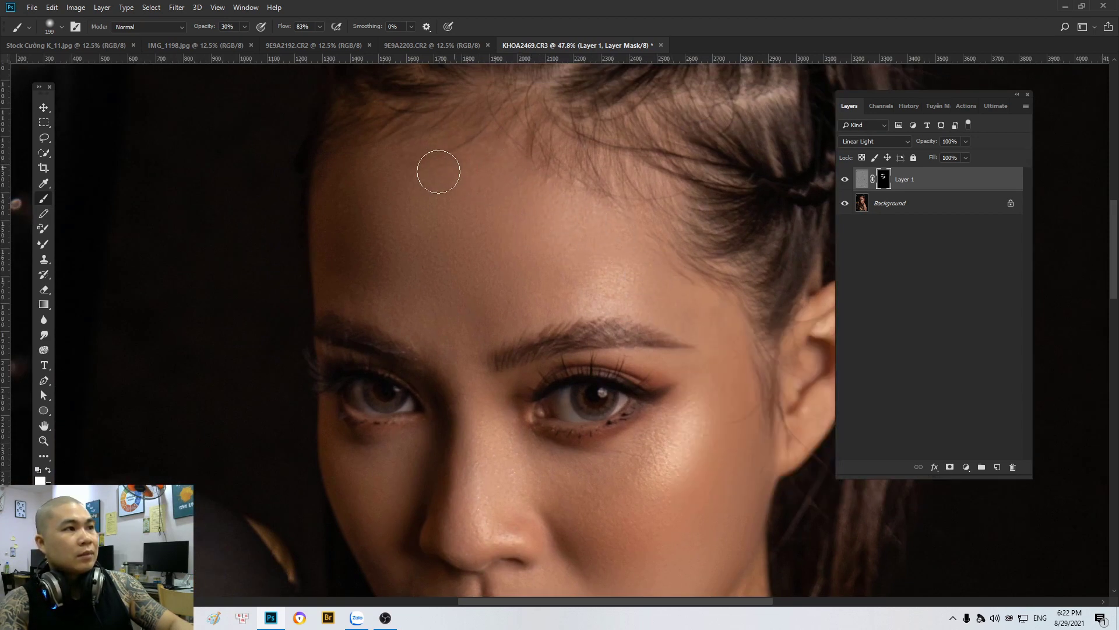
Step: Show Layer 1 to check the smoothing, then bring up the pink-flower portrait
{"action": "scroll", "coordinate": [630, 263], "scroll_direction": "down", "scroll_amount": 2}
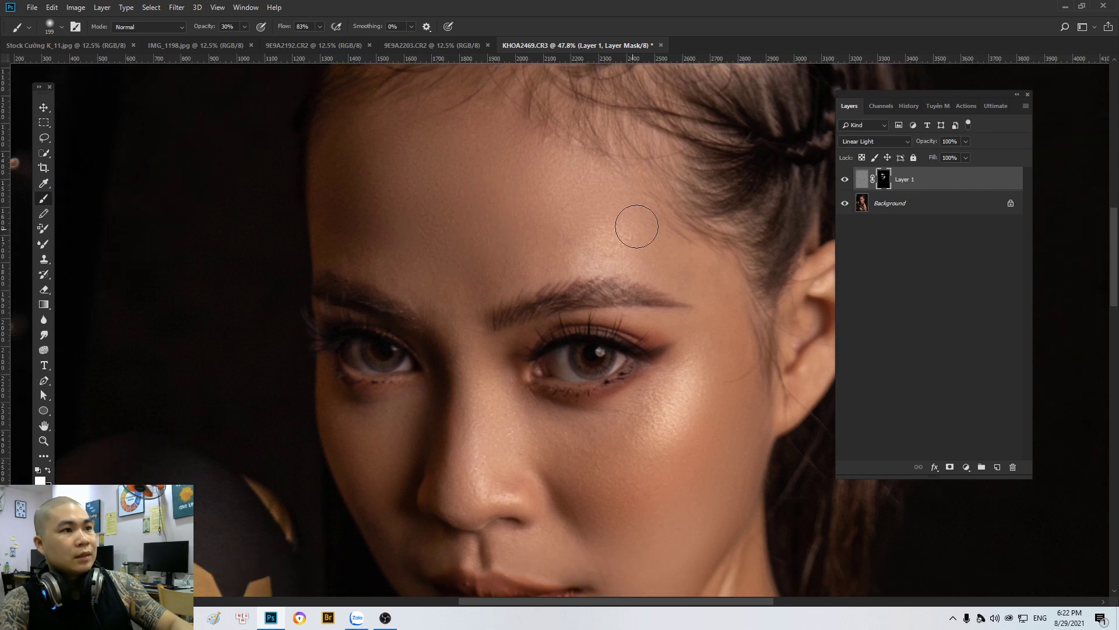
{"action": "scroll", "coordinate": [682, 254], "scroll_direction": "down", "scroll_amount": 2}
{"action": "scroll", "coordinate": [687, 253], "scroll_direction": "down", "scroll_amount": 2}
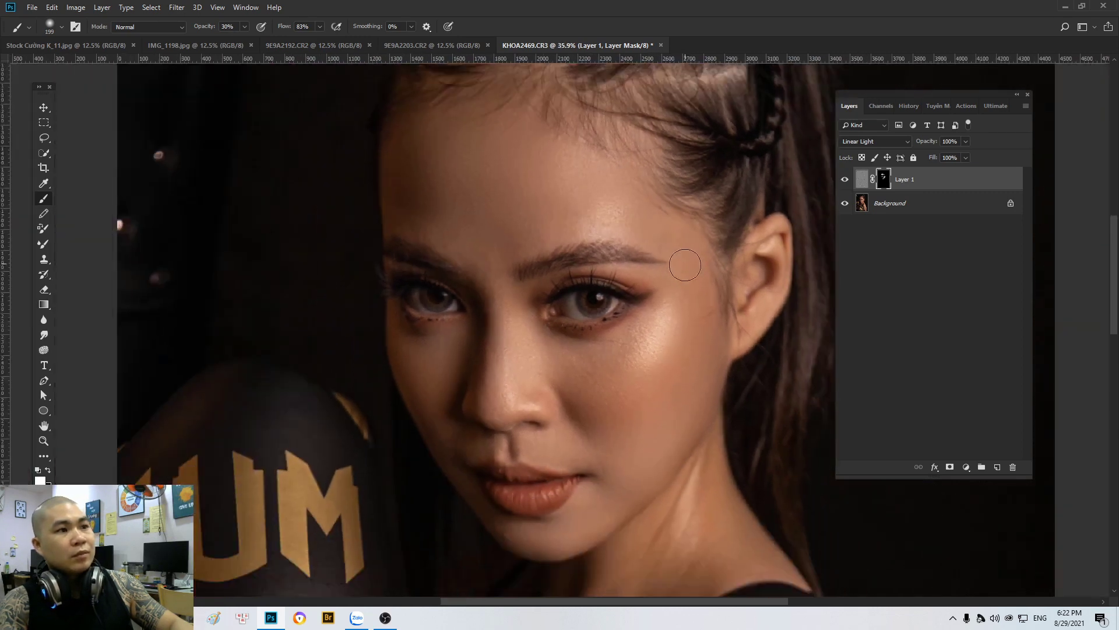
{"action": "scroll", "coordinate": [682, 268], "scroll_direction": "down", "scroll_amount": 1}
{"action": "scroll", "coordinate": [692, 292], "scroll_direction": "down", "scroll_amount": 2}
{"action": "scroll", "coordinate": [674, 324], "scroll_direction": "up", "scroll_amount": 1}
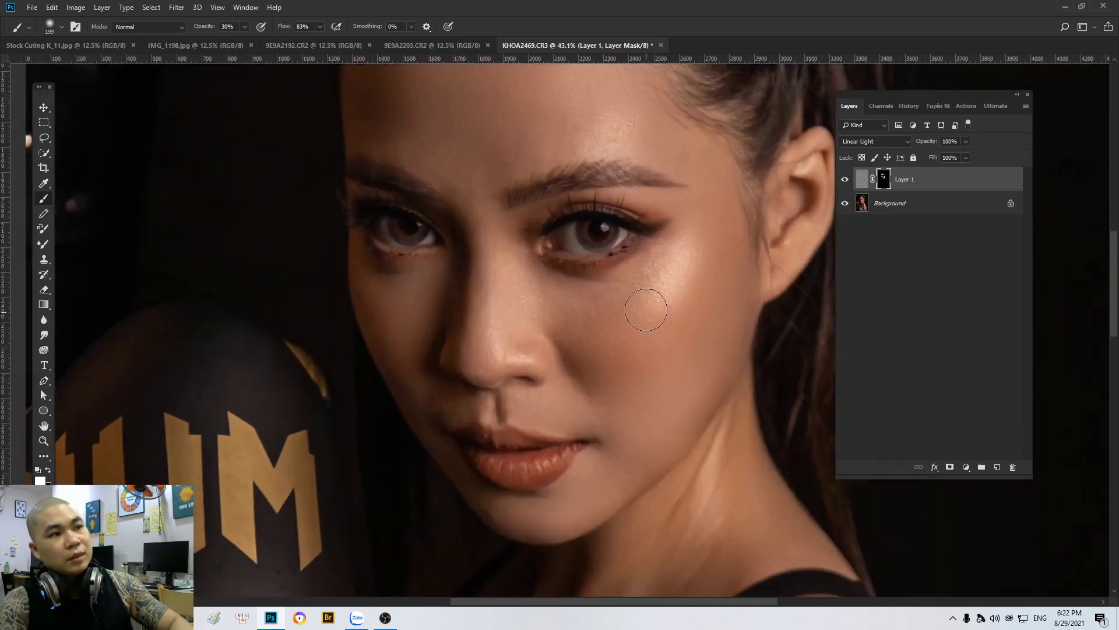
{"action": "scroll", "coordinate": [644, 307], "scroll_direction": "up", "scroll_amount": 1}
{"action": "scroll", "coordinate": [609, 337], "scroll_direction": "down", "scroll_amount": 1}
{"action": "scroll", "coordinate": [608, 337], "scroll_direction": "down", "scroll_amount": 1}
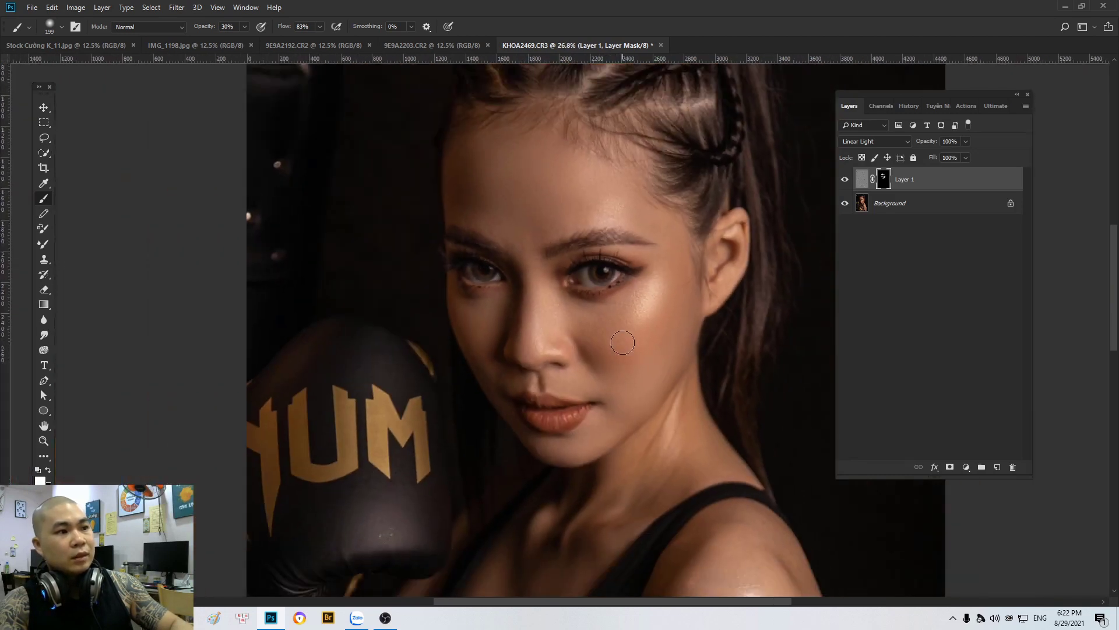
{"action": "left_click", "coordinate": [846, 180]}
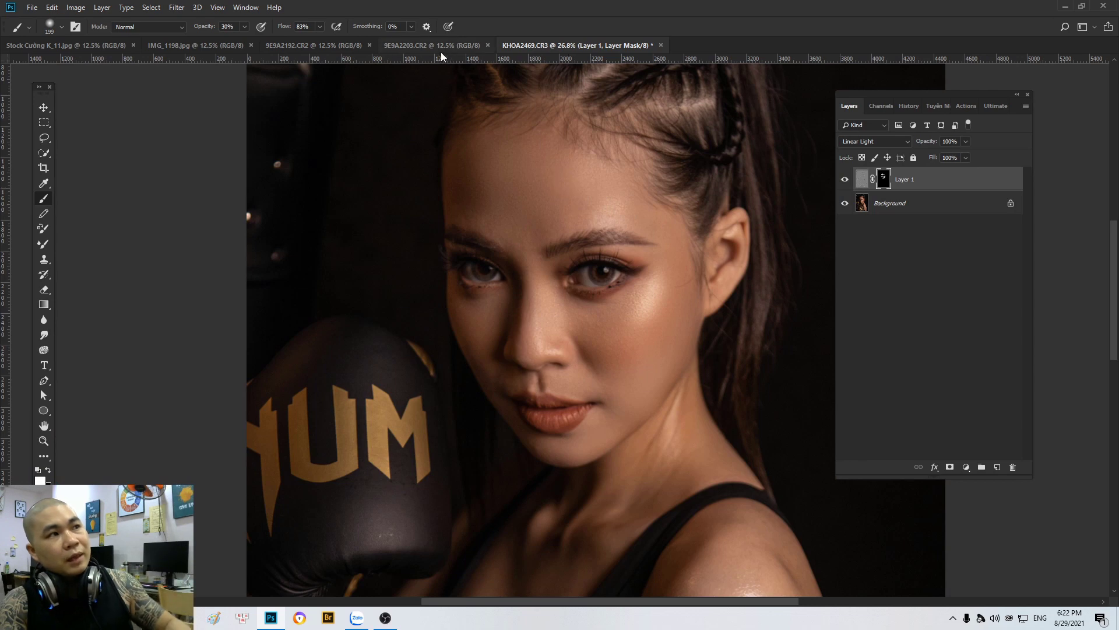
{"action": "key", "text": "ctrl+shift+Tab"}
Step: Turn off Button Mode so the Actions panel shows the detailed list
{"action": "scroll", "coordinate": [603, 302], "scroll_direction": "up", "scroll_amount": 3}
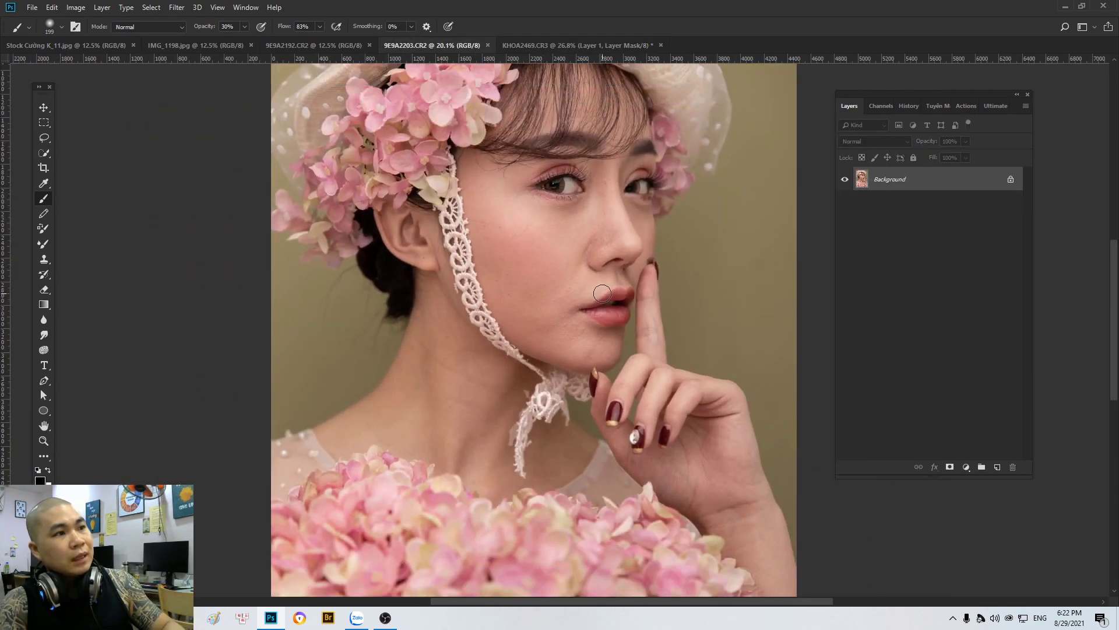
{"action": "scroll", "coordinate": [545, 271], "scroll_direction": "up", "scroll_amount": 2}
{"action": "scroll", "coordinate": [545, 271], "scroll_direction": "up", "scroll_amount": 3}
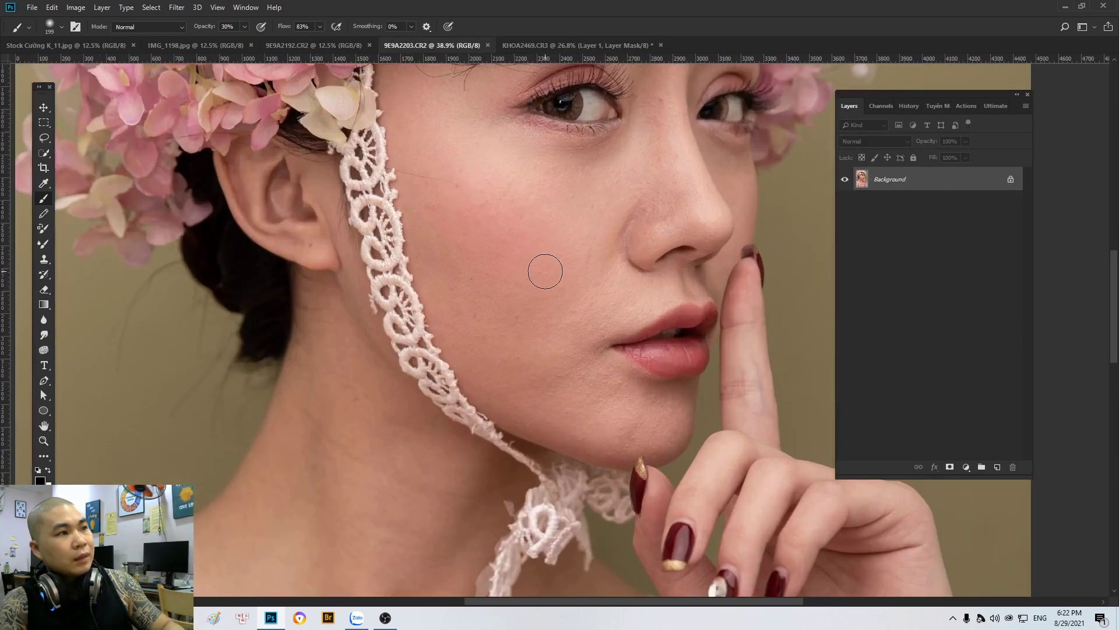
{"action": "scroll", "coordinate": [544, 267], "scroll_direction": "down", "scroll_amount": 3}
{"action": "scroll", "coordinate": [543, 262], "scroll_direction": "down", "scroll_amount": 2}
{"action": "scroll", "coordinate": [542, 261], "scroll_direction": "up", "scroll_amount": 3}
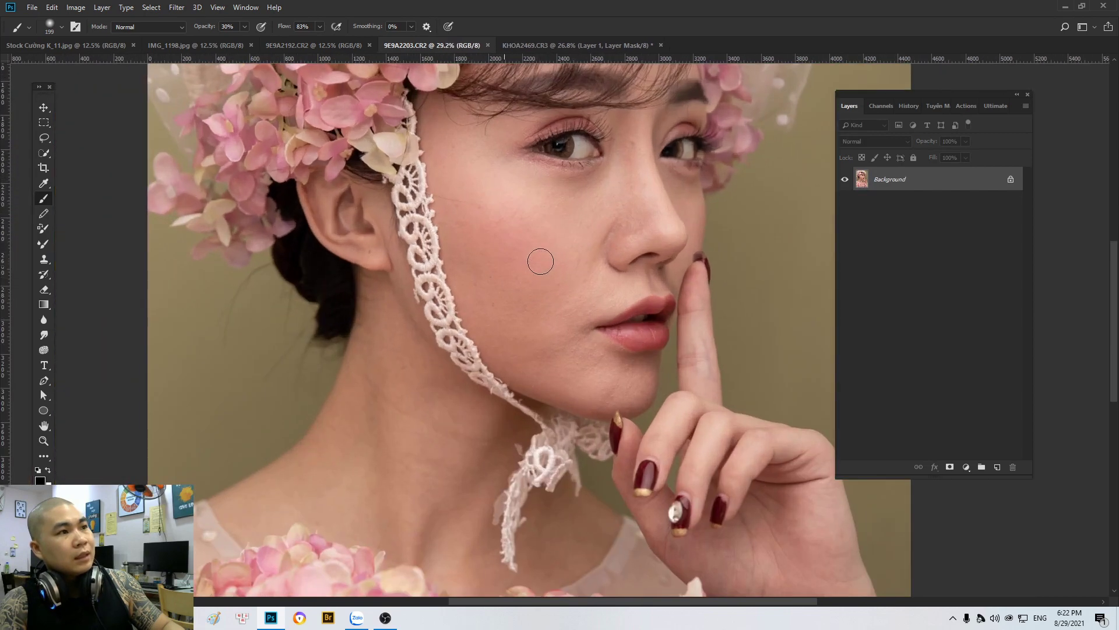
{"action": "scroll", "coordinate": [537, 261], "scroll_direction": "up", "scroll_amount": 2}
{"action": "scroll", "coordinate": [533, 258], "scroll_direction": "down", "scroll_amount": 5}
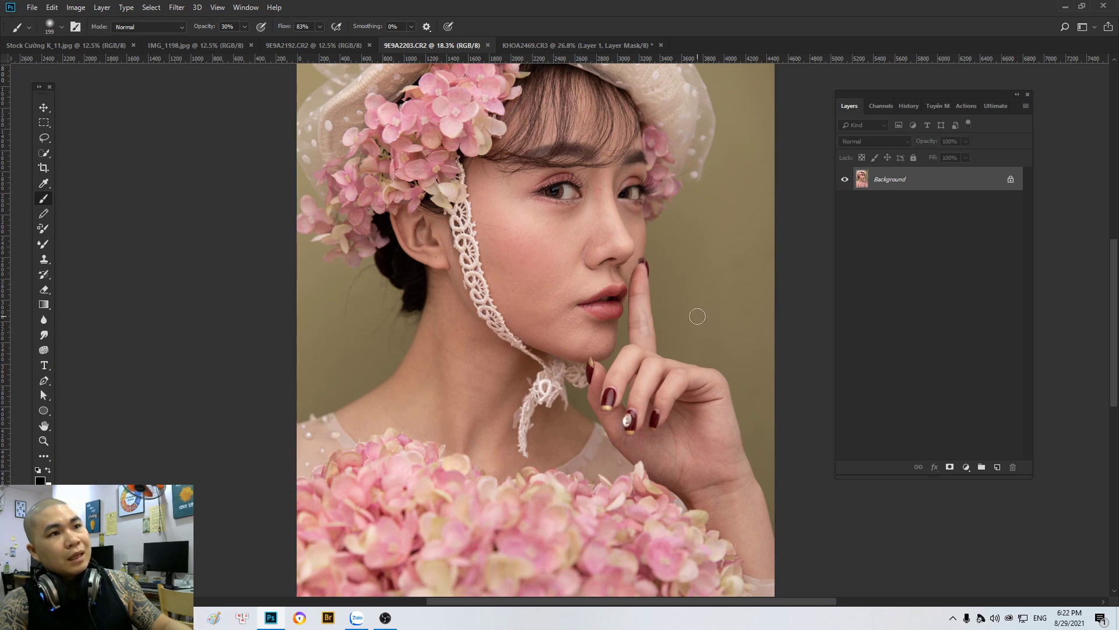
{"action": "left_click", "coordinate": [971, 109]}
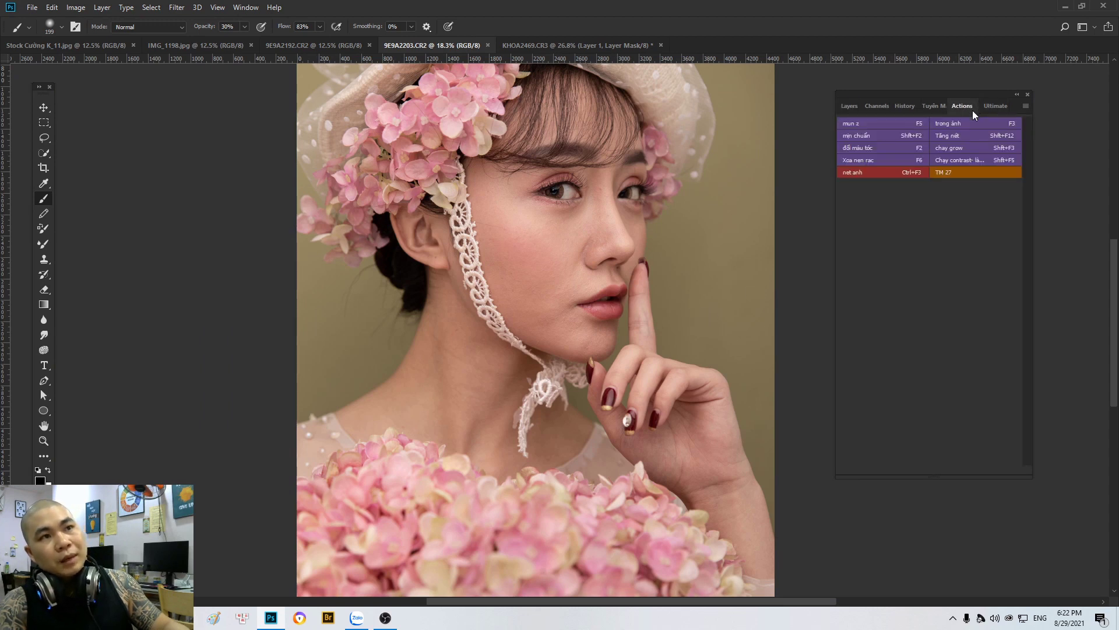
{"action": "left_click", "coordinate": [1025, 105]}
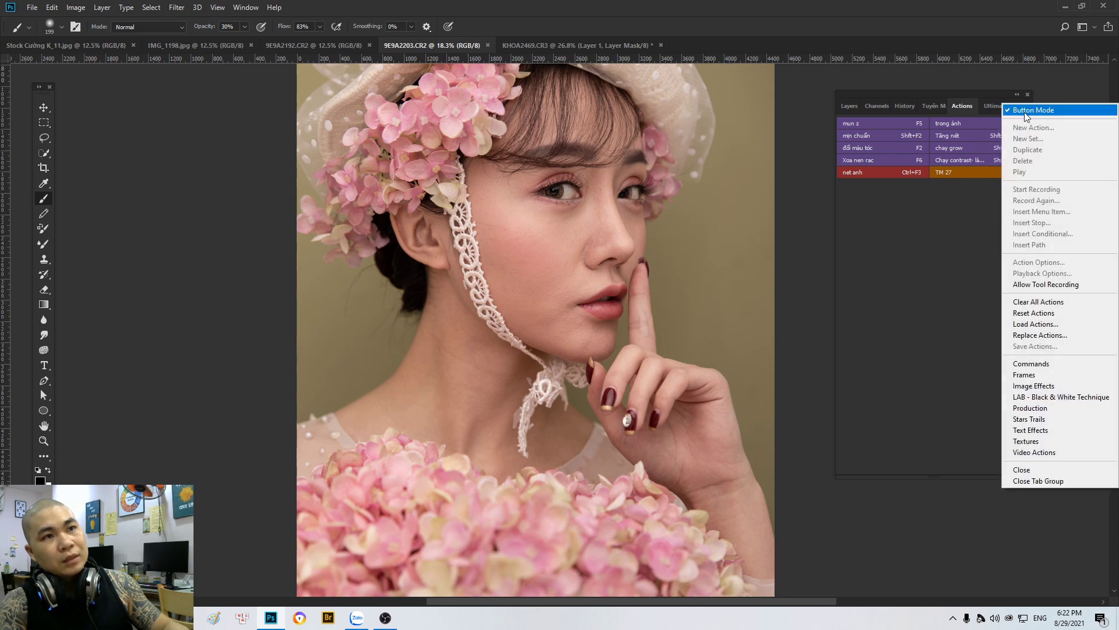
{"action": "left_click", "coordinate": [1029, 111]}
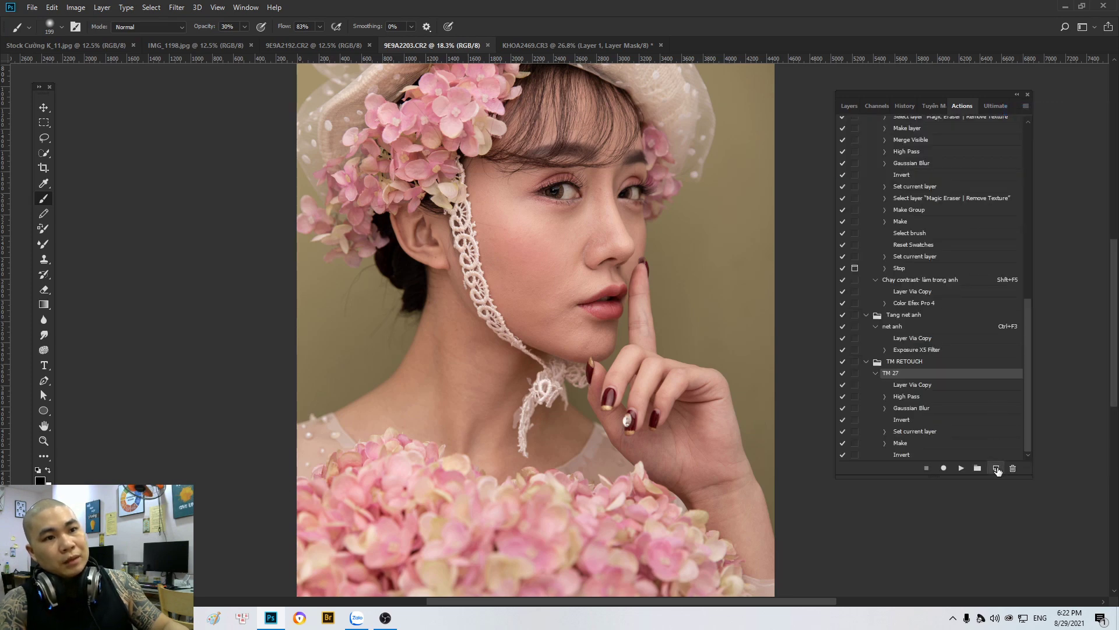
Step: Create a new action named TM 24, coloured orange, with function key F4
{"action": "left_click", "coordinate": [996, 469]}
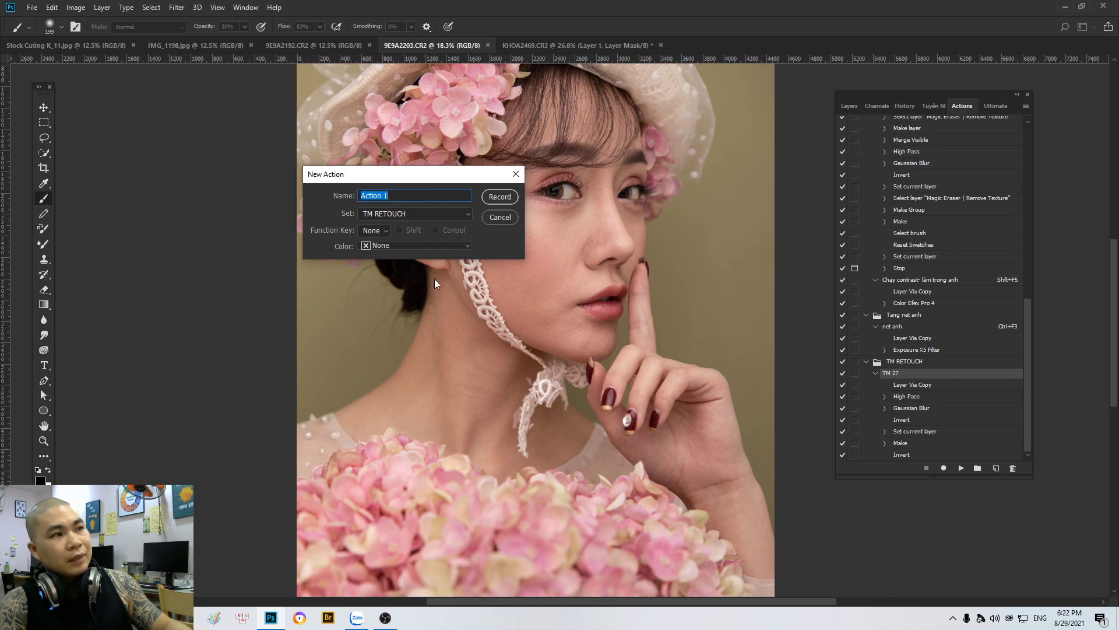
{"action": "key", "text": "BackSpace"}
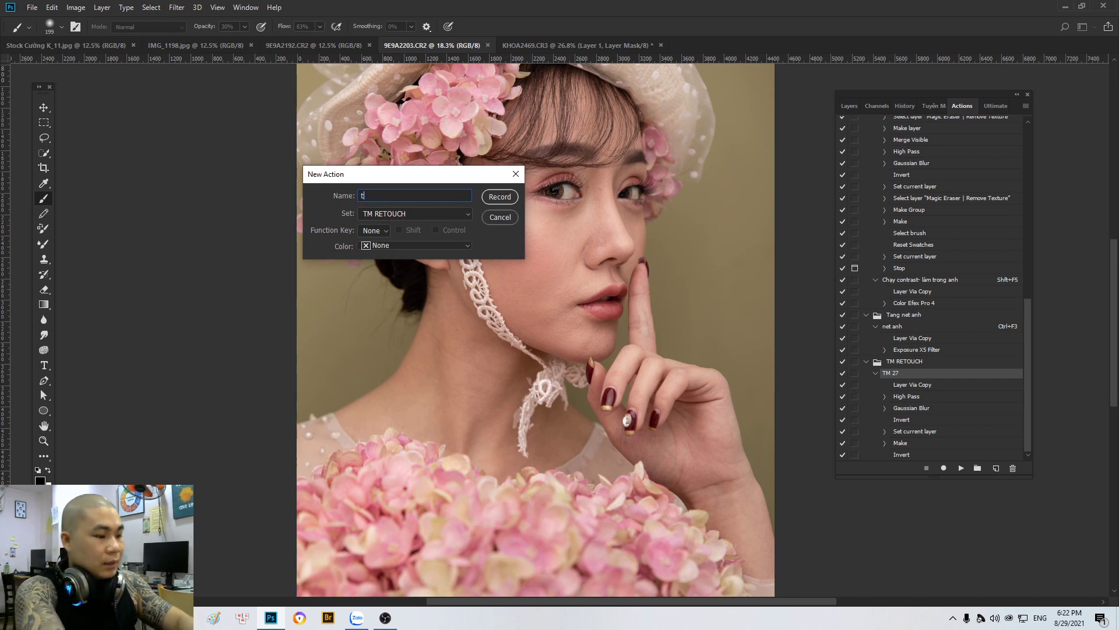
{"action": "type", "text": "TM 23"}
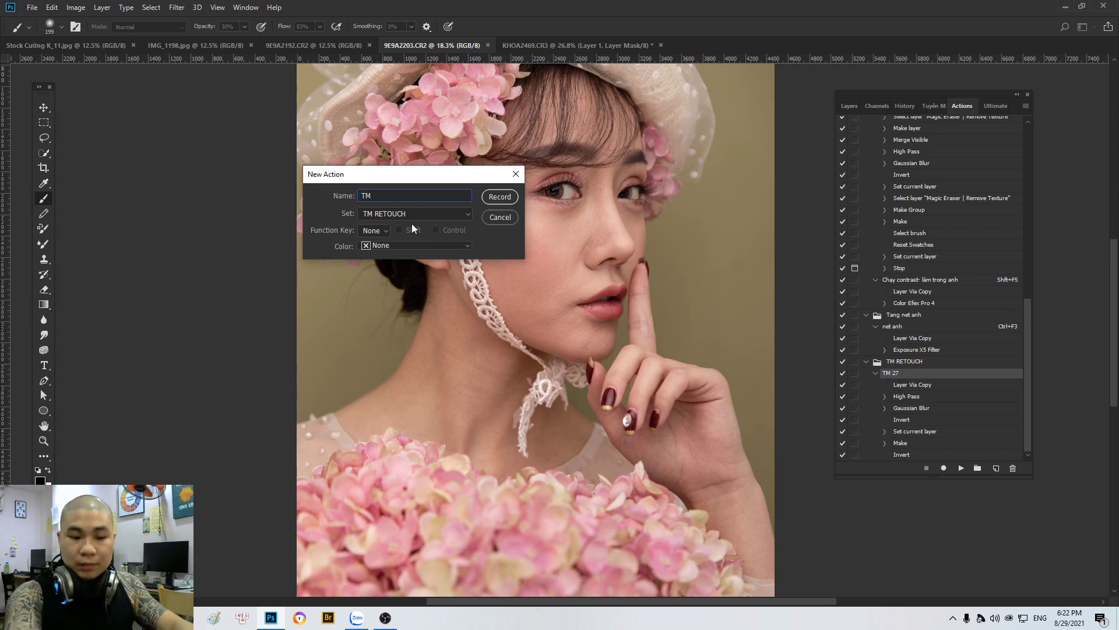
{"action": "key", "text": "BackSpace"}
{"action": "type", "text": "4"}
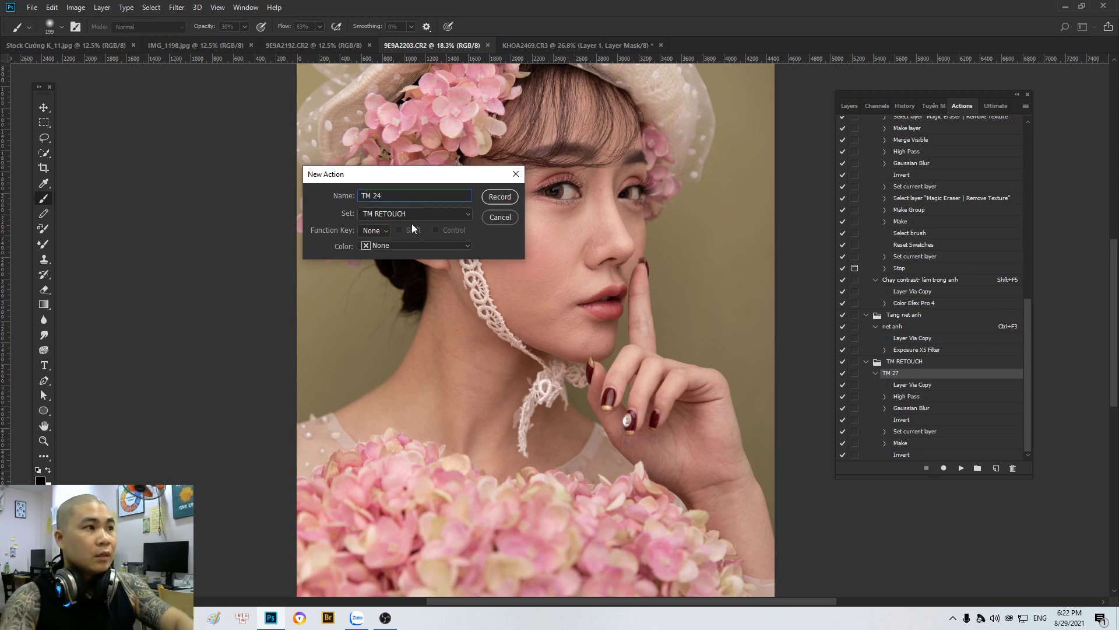
{"action": "left_click", "coordinate": [402, 246]}
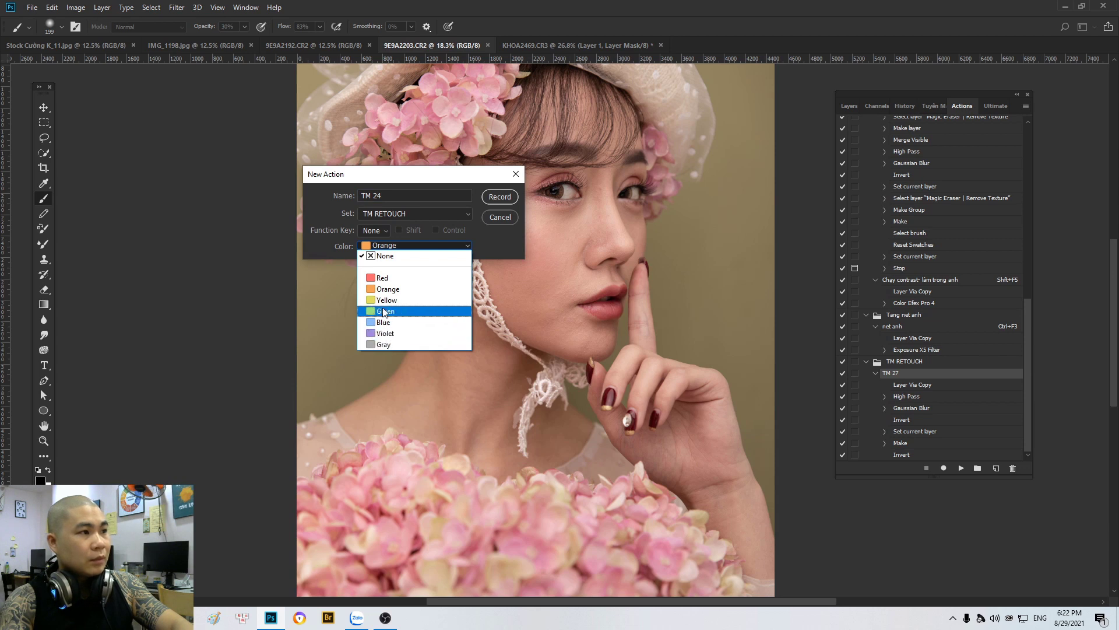
{"action": "left_click", "coordinate": [380, 291]}
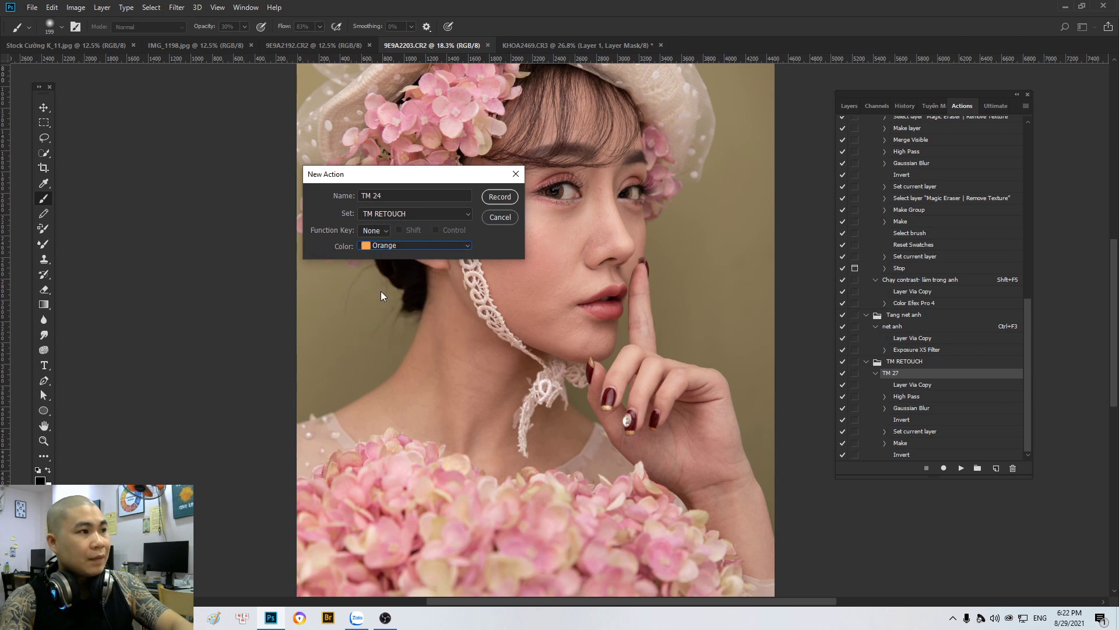
{"action": "left_click", "coordinate": [385, 231]}
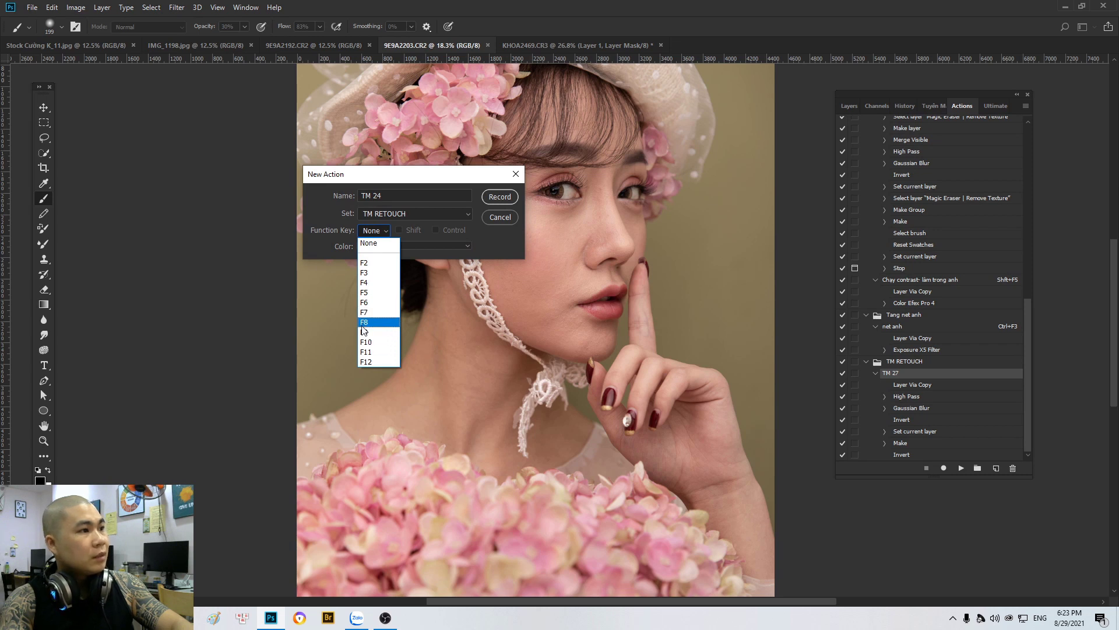
{"action": "left_click", "coordinate": [366, 282]}
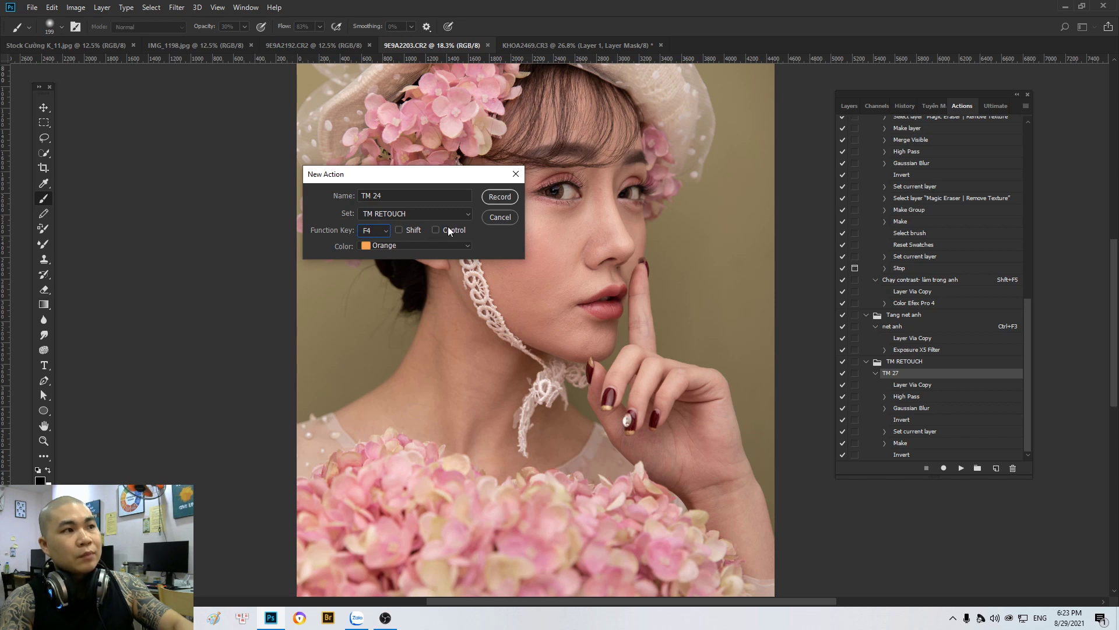
Step: Start recording, duplicate the photo layer and apply High Pass with radius 24
{"action": "left_click", "coordinate": [502, 196]}
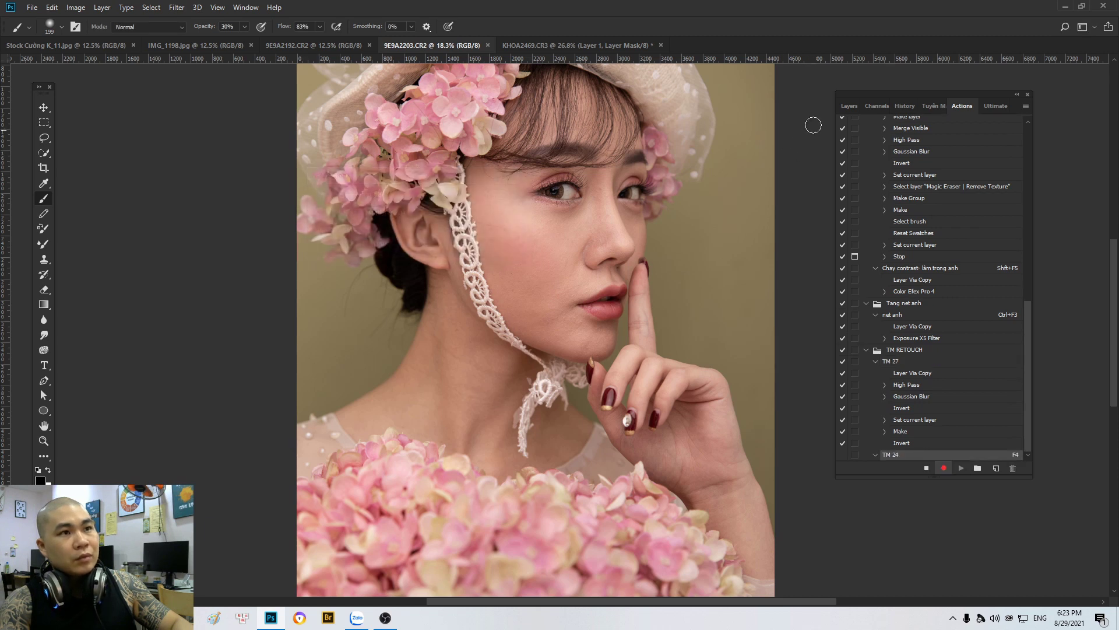
{"action": "left_click", "coordinate": [849, 107]}
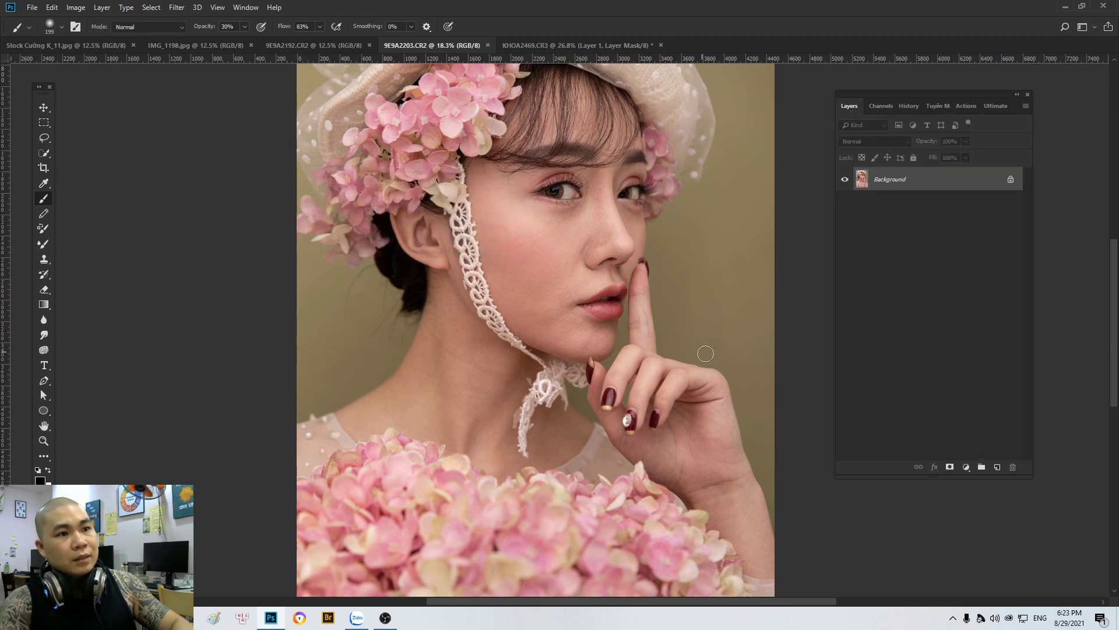
{"action": "key", "text": "ctrl+j"}
{"action": "left_click", "coordinate": [177, 7]}
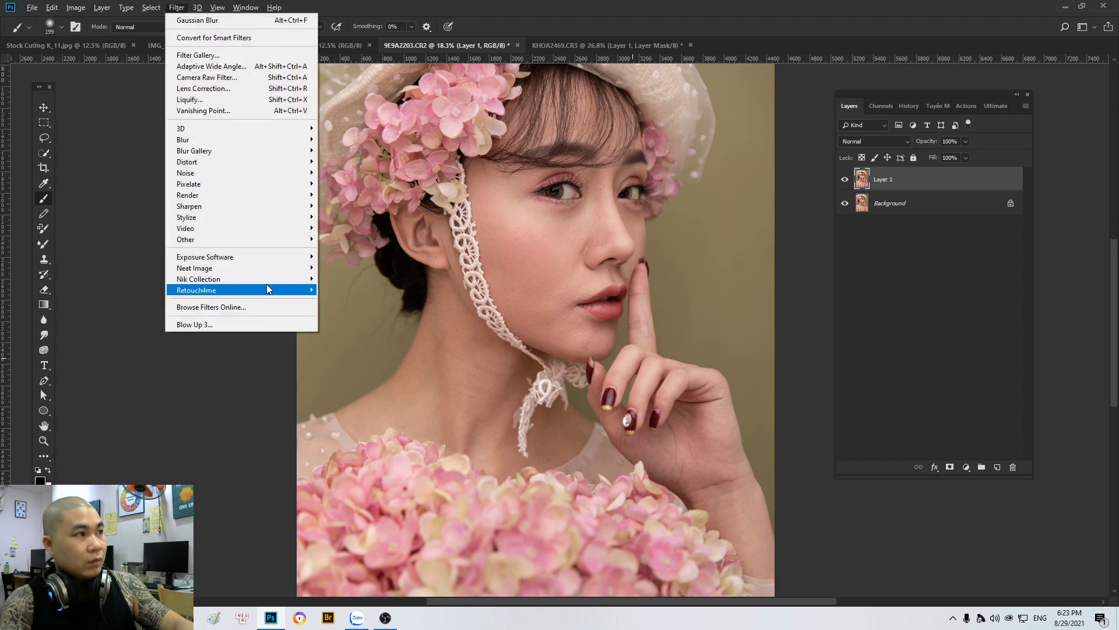
{"action": "mouse_move", "coordinate": [185, 239]}
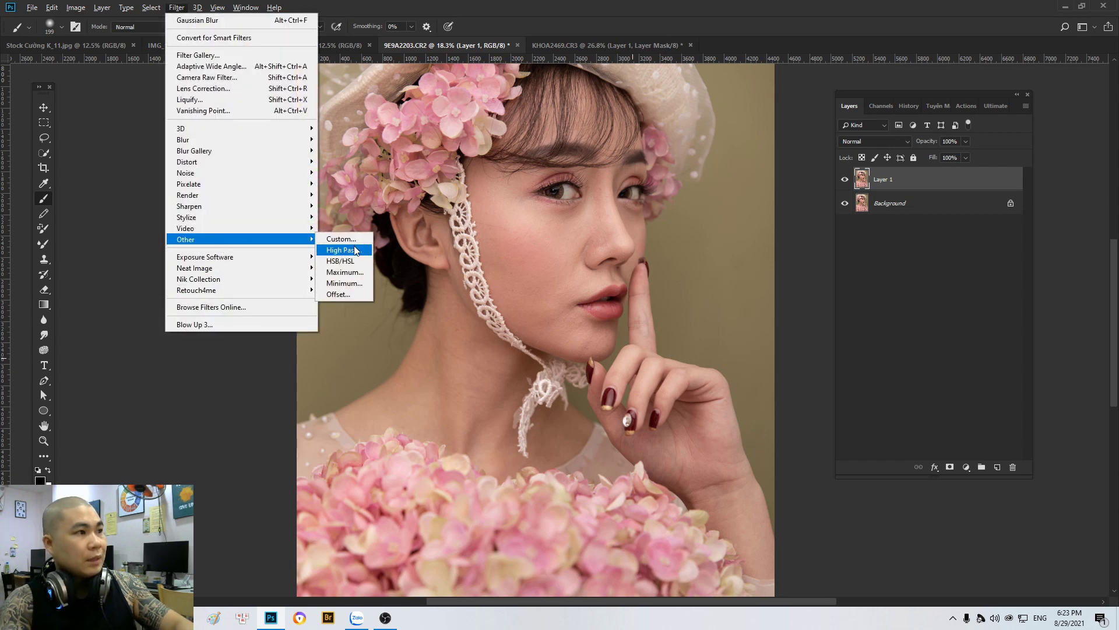
{"action": "left_click", "coordinate": [356, 250]}
{"action": "type", "text": "24"}
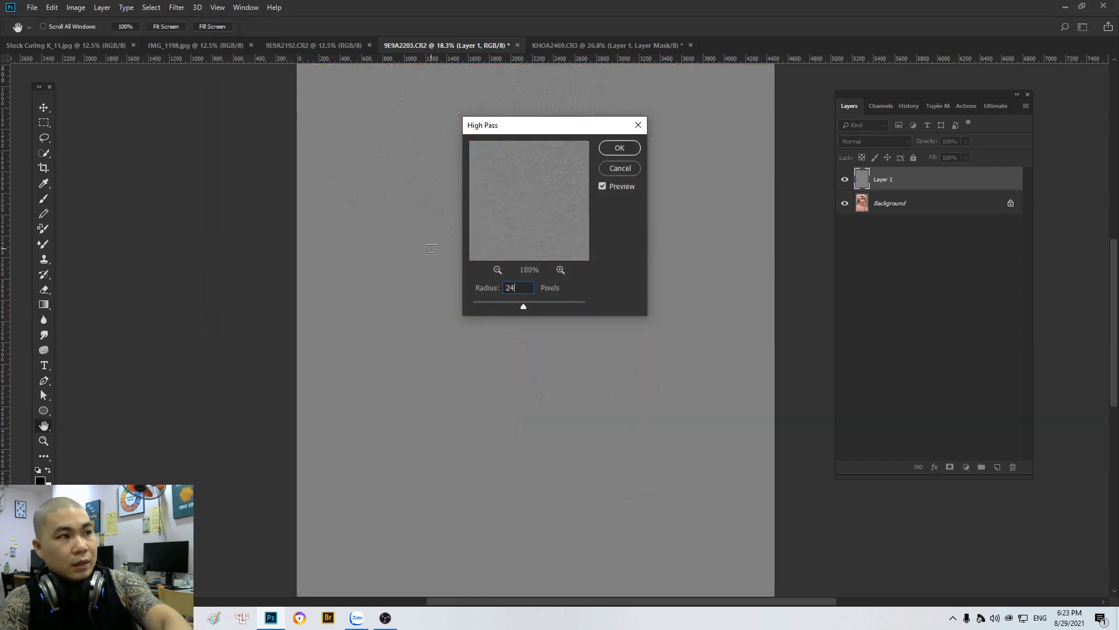
{"action": "left_click", "coordinate": [618, 149]}
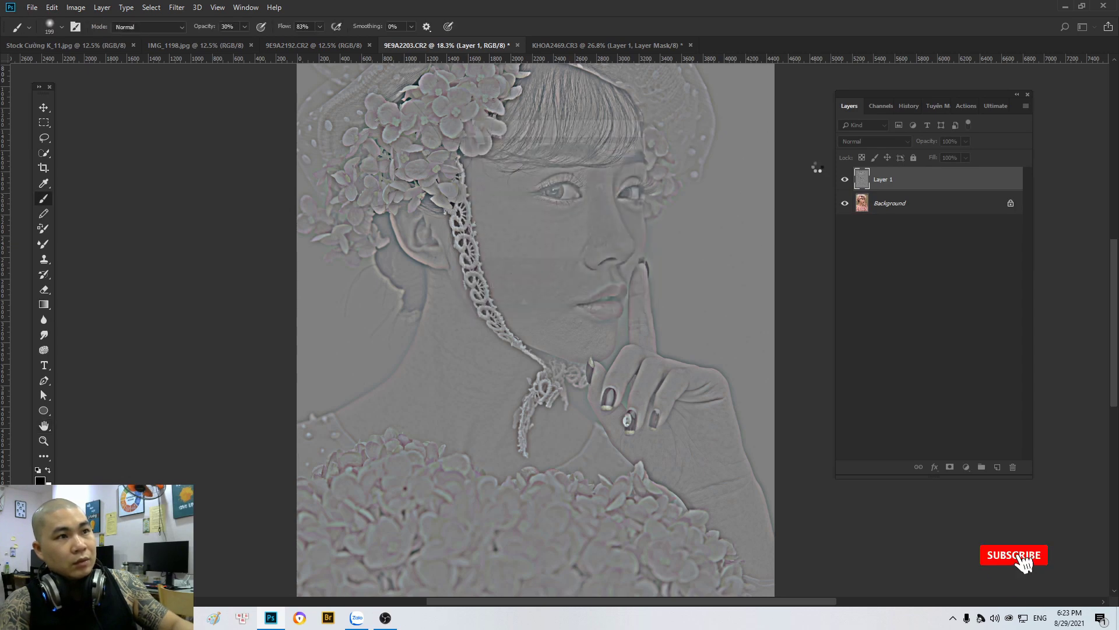
Step: Apply Gaussian Blur radius 8 and set Layer 1 to Linear Light
{"action": "left_click", "coordinate": [176, 7]}
{"action": "mouse_move", "coordinate": [194, 151]}
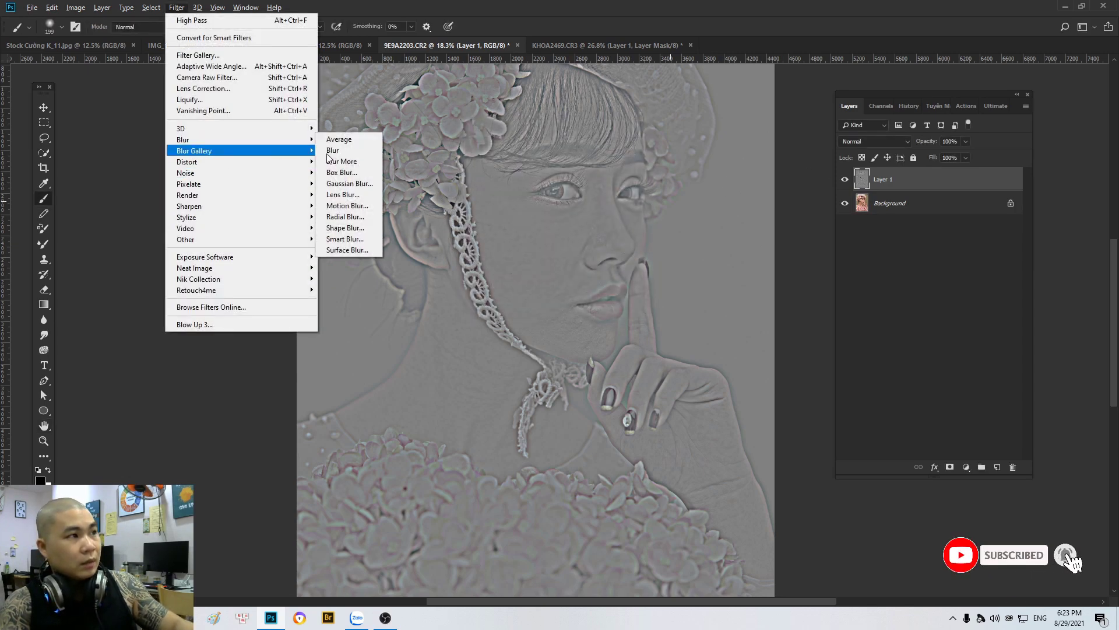
{"action": "left_click", "coordinate": [349, 183]}
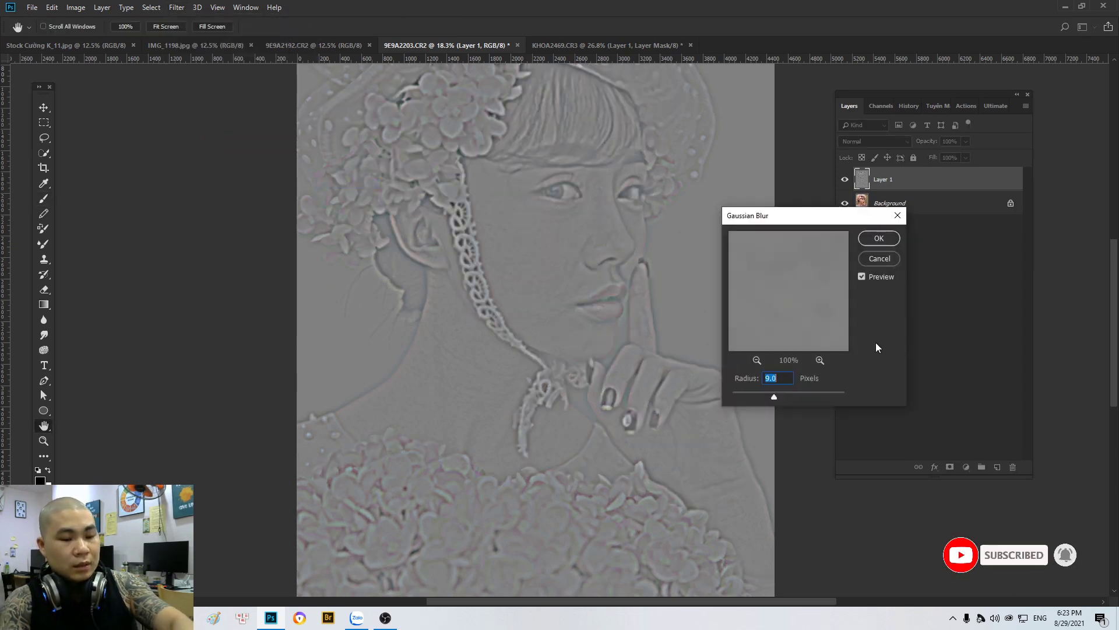
{"action": "type", "text": "8"}
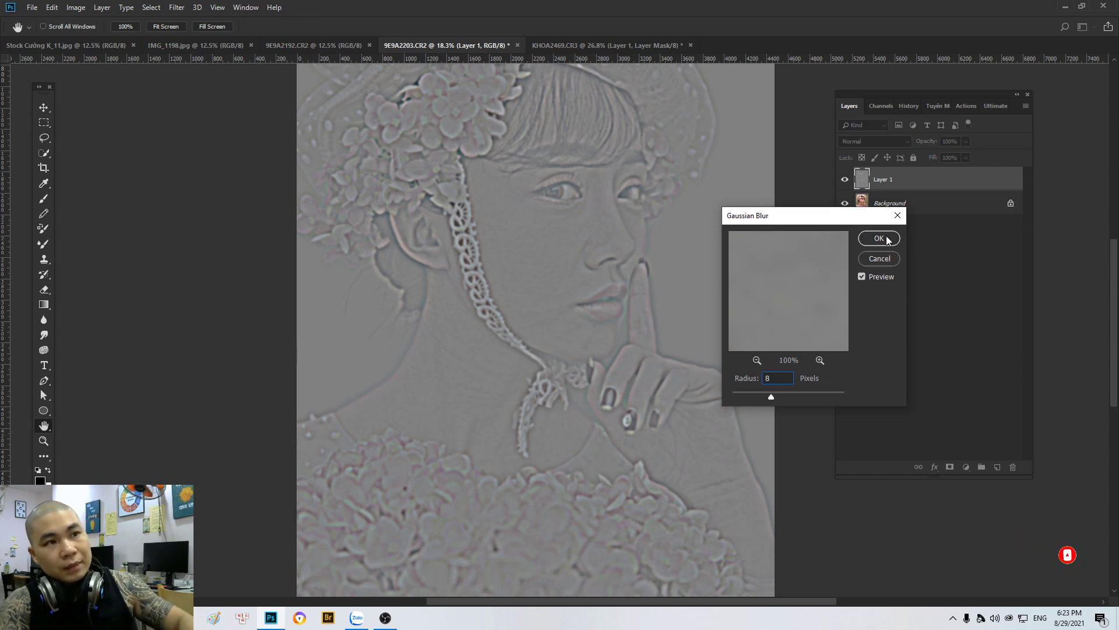
{"action": "left_click", "coordinate": [879, 237]}
{"action": "key", "text": "b"}
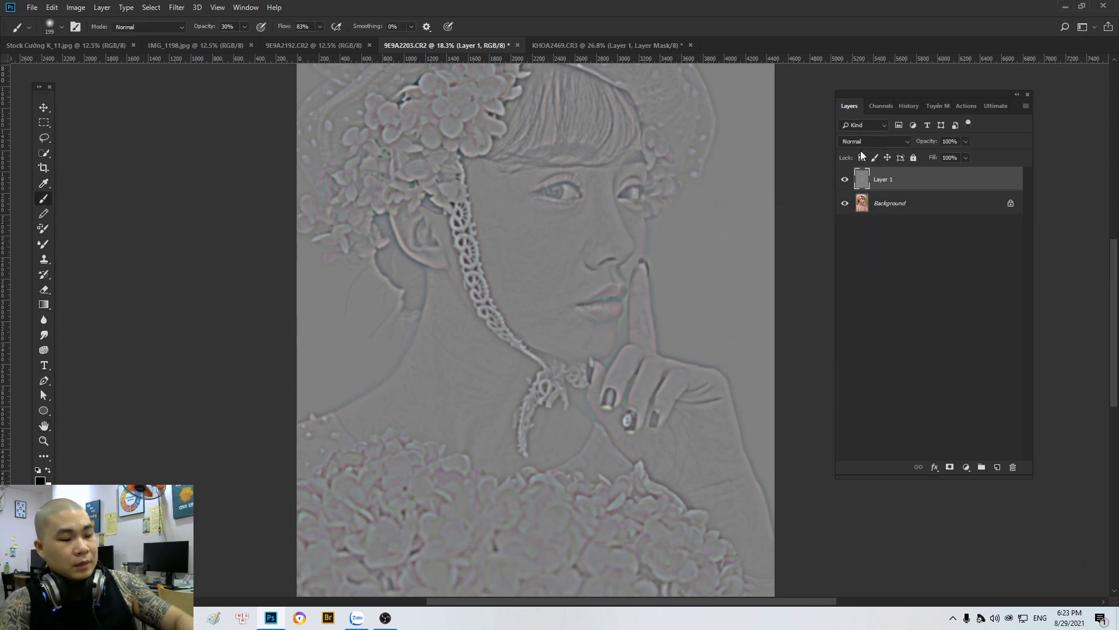
{"action": "left_click", "coordinate": [883, 142]}
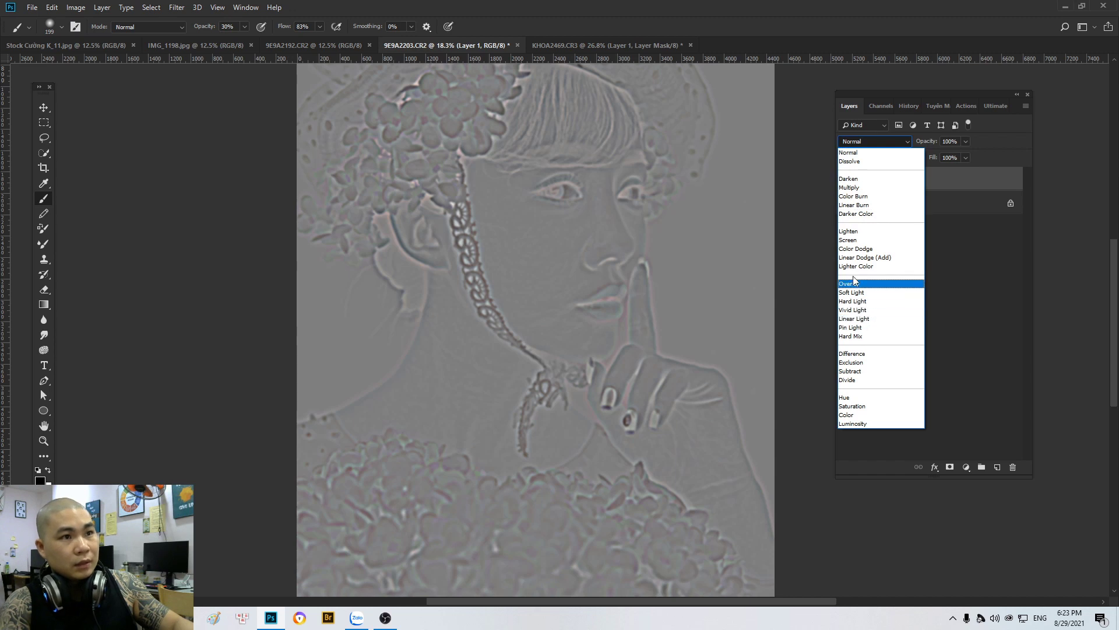
{"action": "left_click", "coordinate": [861, 319]}
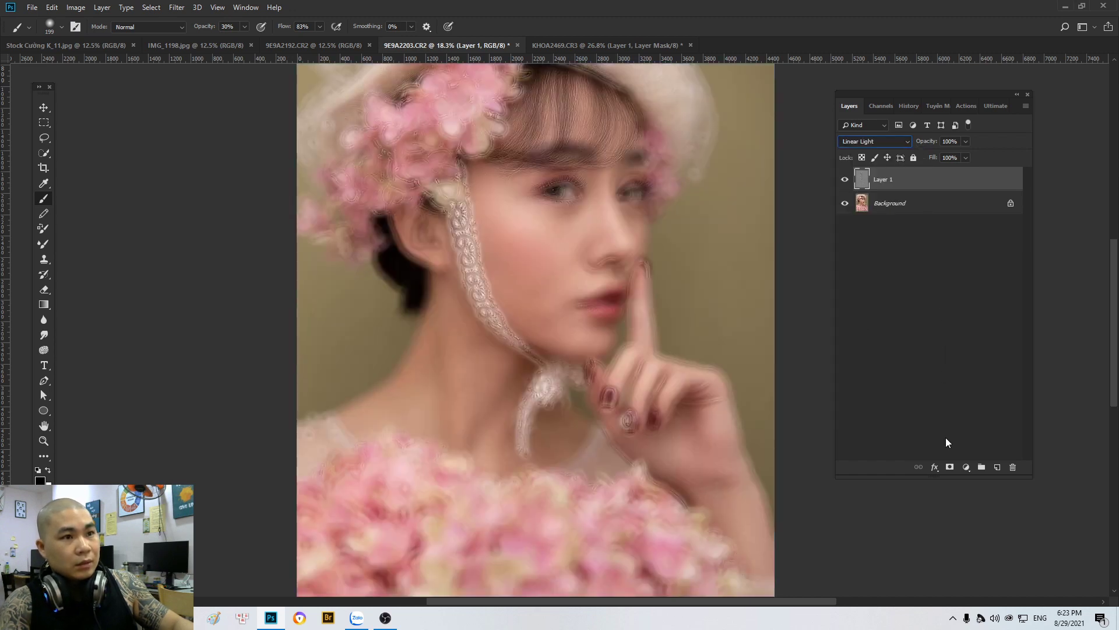
Step: Add a black layer mask, make white the foreground colour, and check the recorded action
{"action": "left_click", "coordinate": [951, 470], "text": "alt"}
{"action": "key", "text": "x"}
{"action": "scroll", "coordinate": [812, 365], "scroll_direction": "up", "scroll_amount": 2}
{"action": "scroll", "coordinate": [699, 365], "scroll_direction": "up", "scroll_amount": 2}
{"action": "scroll", "coordinate": [593, 365], "scroll_direction": "up", "scroll_amount": 2}
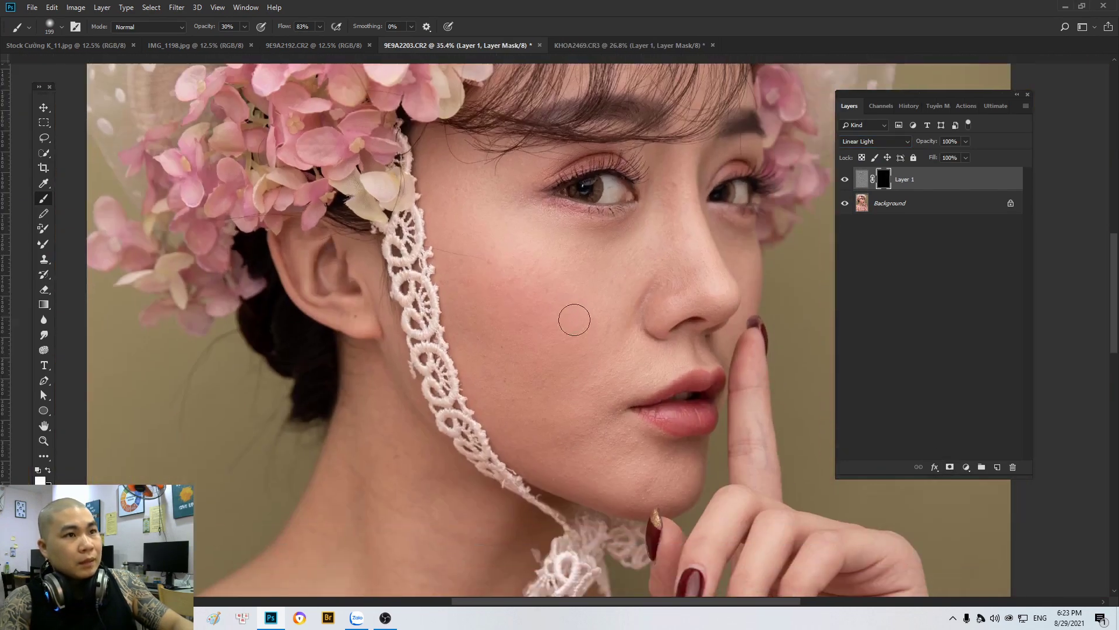
{"action": "scroll", "coordinate": [574, 320], "scroll_direction": "up", "scroll_amount": 1}
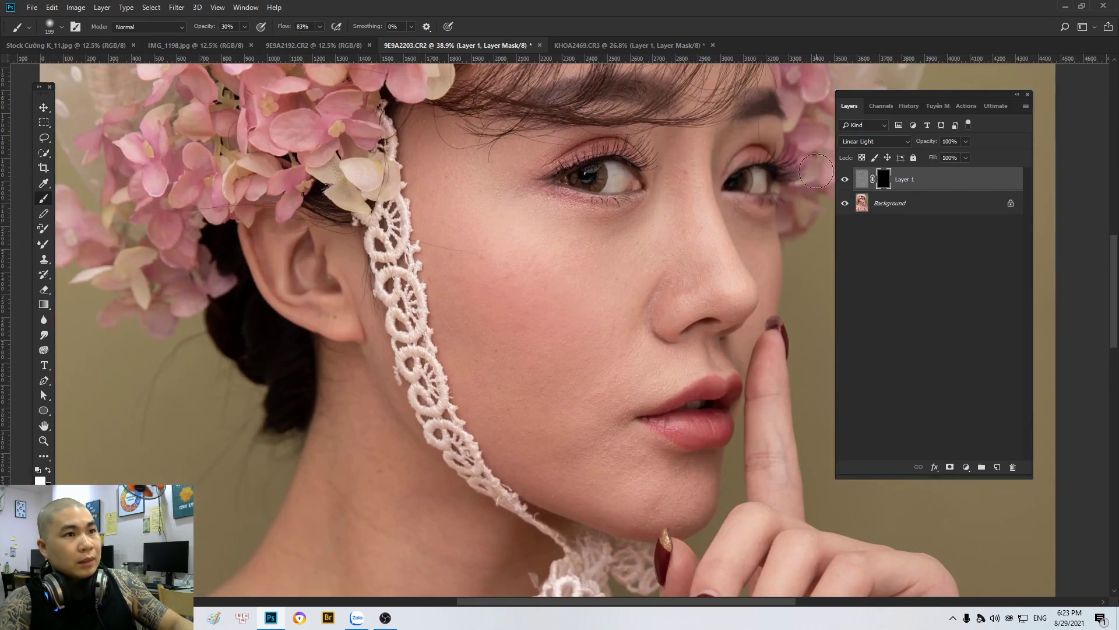
{"action": "left_click", "coordinate": [966, 107]}
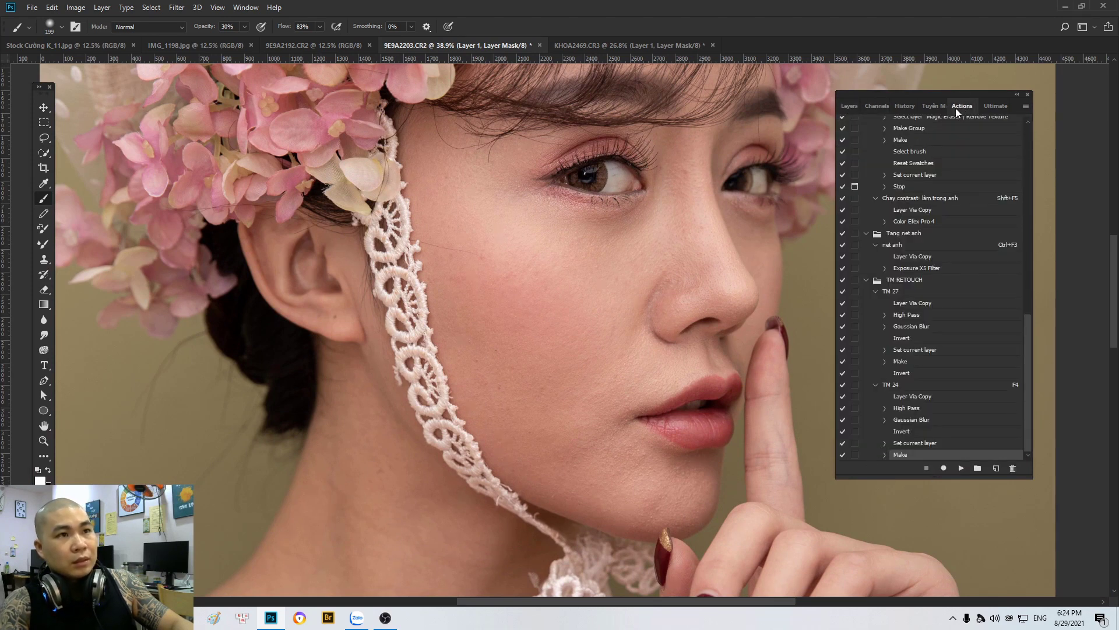
{"action": "left_click", "coordinate": [851, 105]}
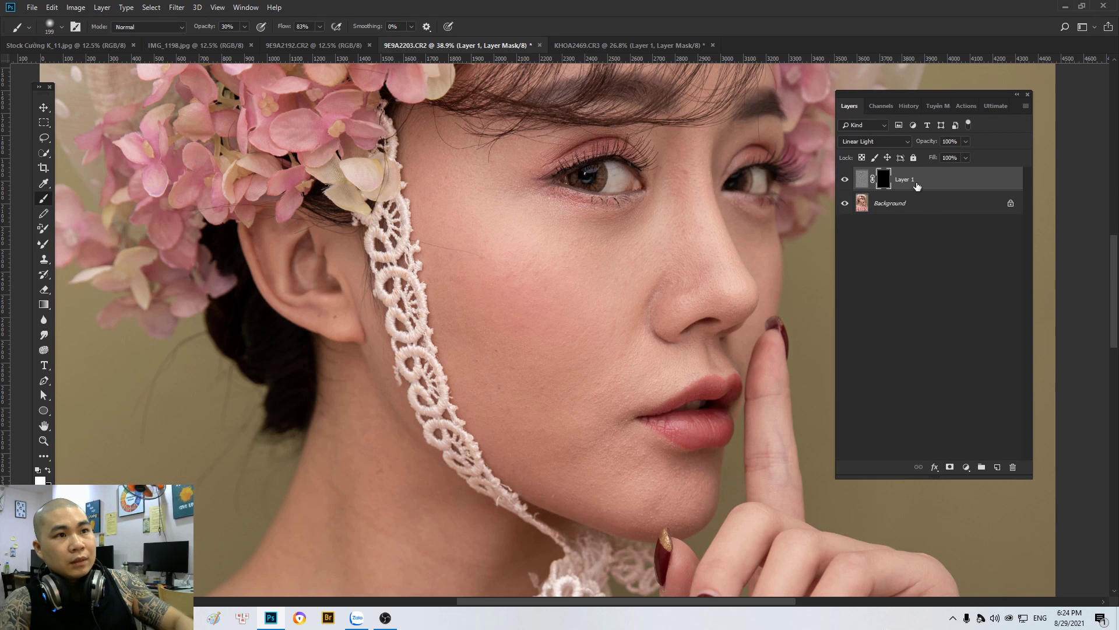
Step: Delete Layer 1 and recreate the smoothing layer
{"action": "key", "text": "Delete"}
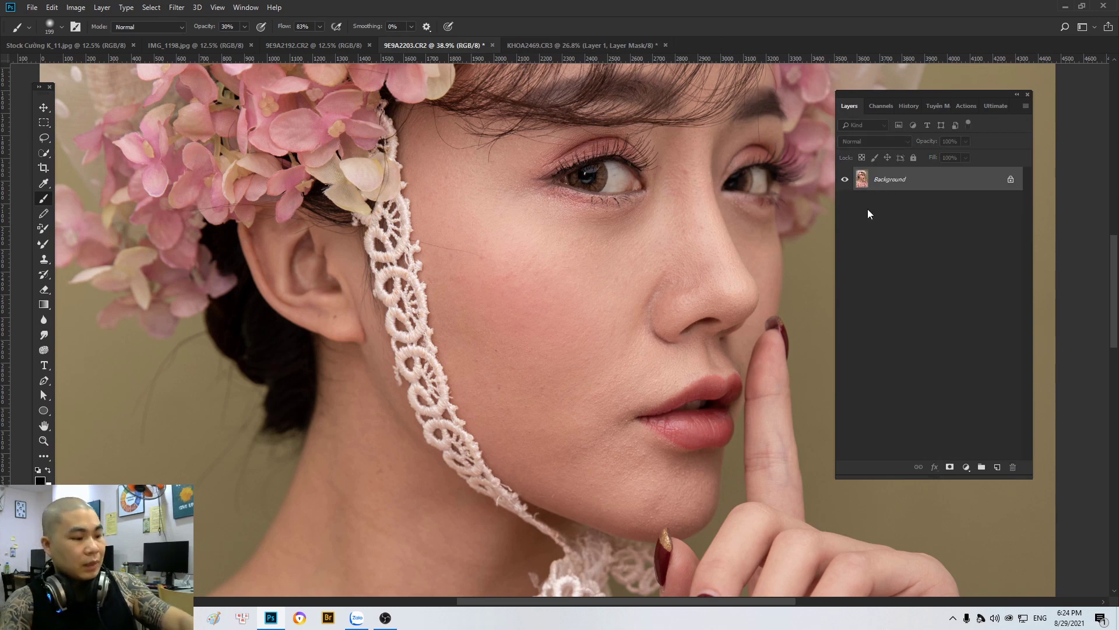
{"action": "key", "text": "ctrl+j"}
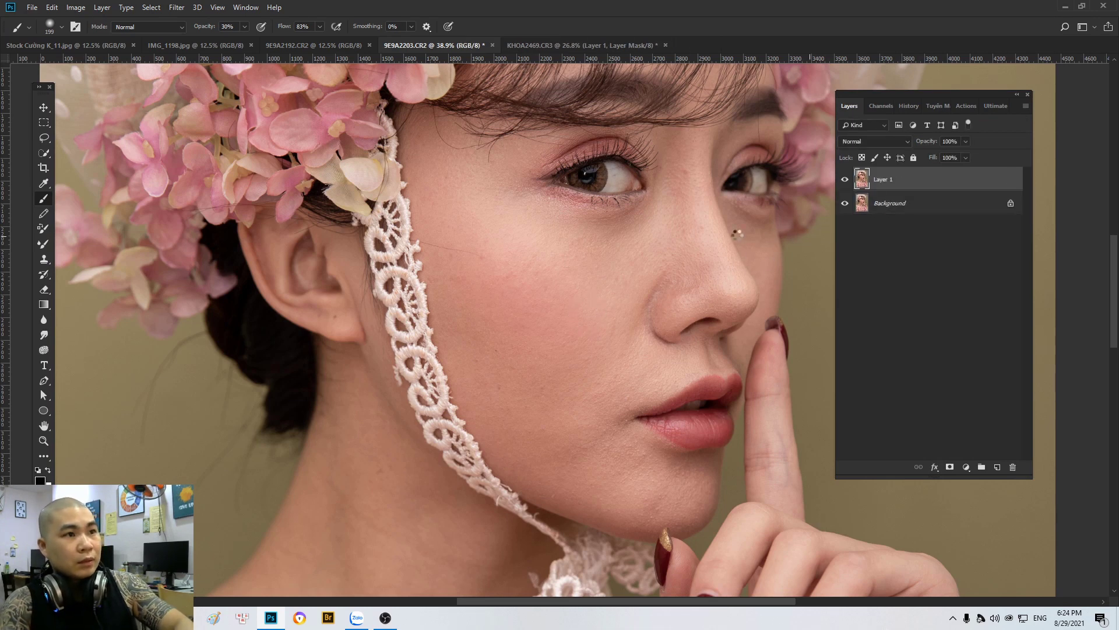
{"action": "scroll", "coordinate": [517, 288], "scroll_direction": "up", "scroll_amount": 1}
{"action": "scroll", "coordinate": [487, 260], "scroll_direction": "up", "scroll_amount": 1}
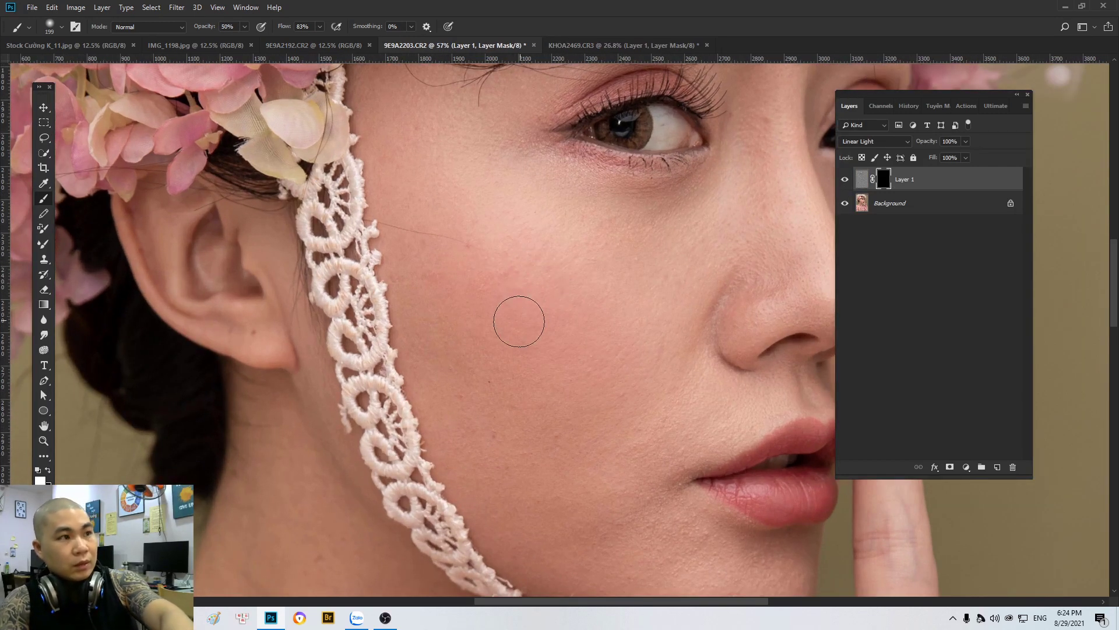
Step: Set the brush to 322 px at 70% opacity
{"action": "key", "text": "5"}
{"action": "right_click", "coordinate": [518, 320]}
{"action": "left_click_drag", "start_coordinate": [625, 349], "coordinate": [639, 351]}
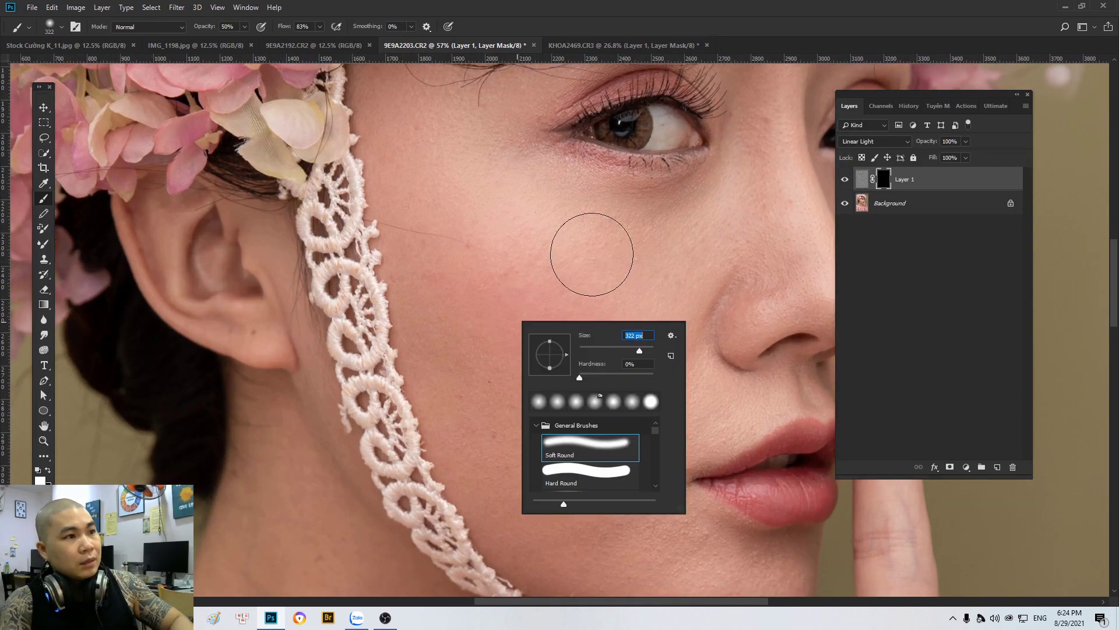
{"action": "key", "text": "Return"}
{"action": "key", "text": "7"}
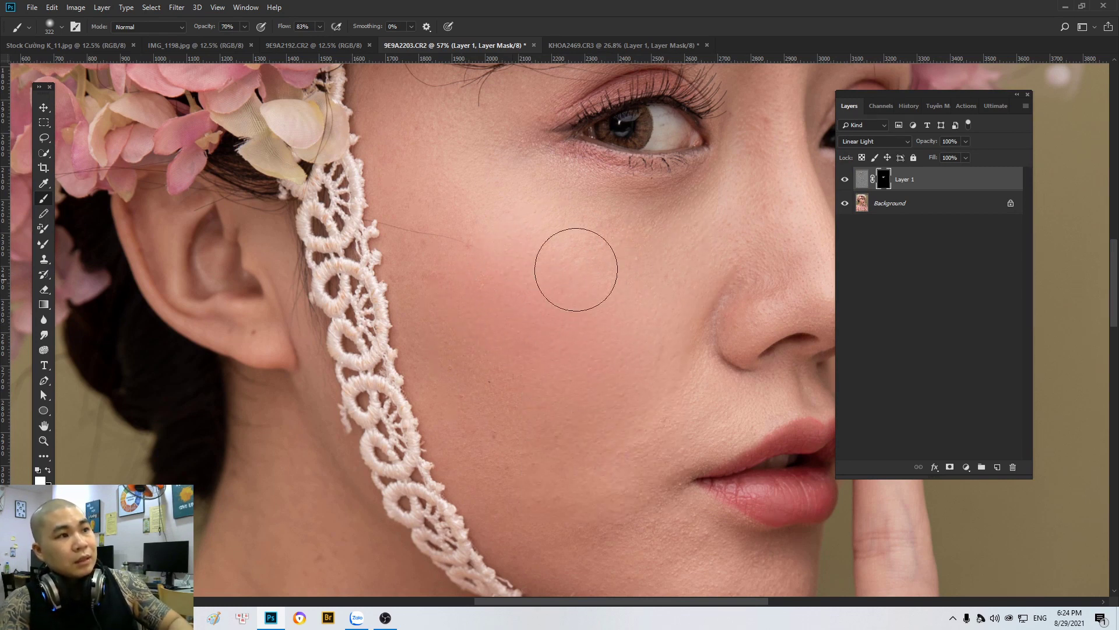
Step: Brush the smoothing onto the floral portrait's cheeks and jaw through Layer 1's mask
{"action": "scroll", "coordinate": [575, 267], "scroll_direction": "up", "scroll_amount": 3}
{"action": "scroll", "coordinate": [575, 268], "scroll_direction": "left", "scroll_amount": 2}
{"action": "scroll", "coordinate": [568, 303], "scroll_direction": "down", "scroll_amount": 9}
{"action": "scroll", "coordinate": [568, 304], "scroll_direction": "right", "scroll_amount": 3}
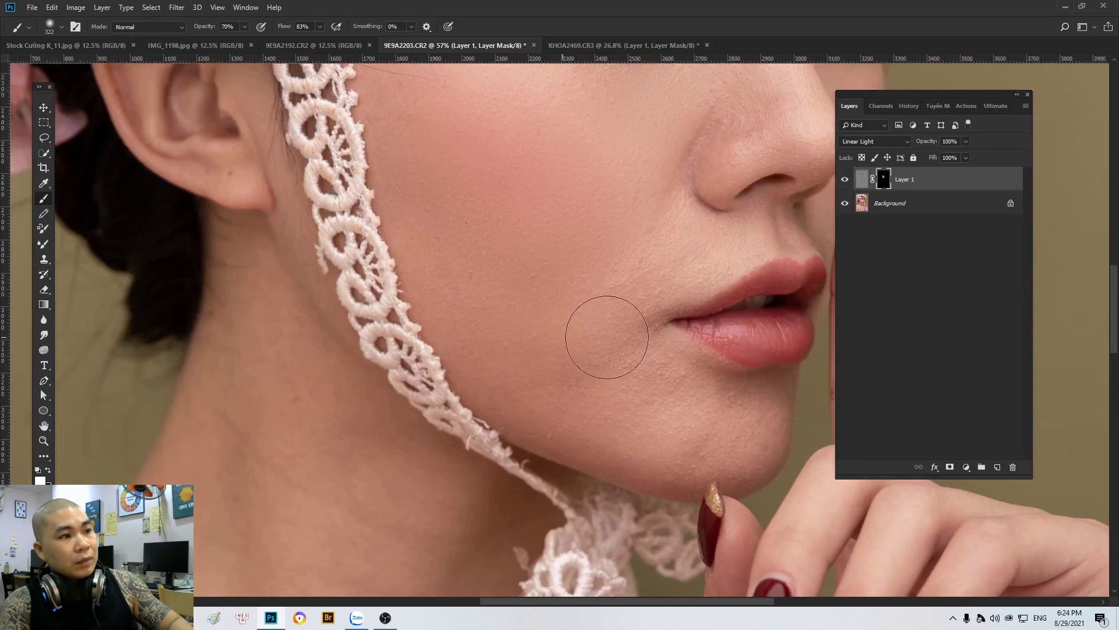
{"action": "scroll", "coordinate": [577, 349], "scroll_direction": "up", "scroll_amount": 2}
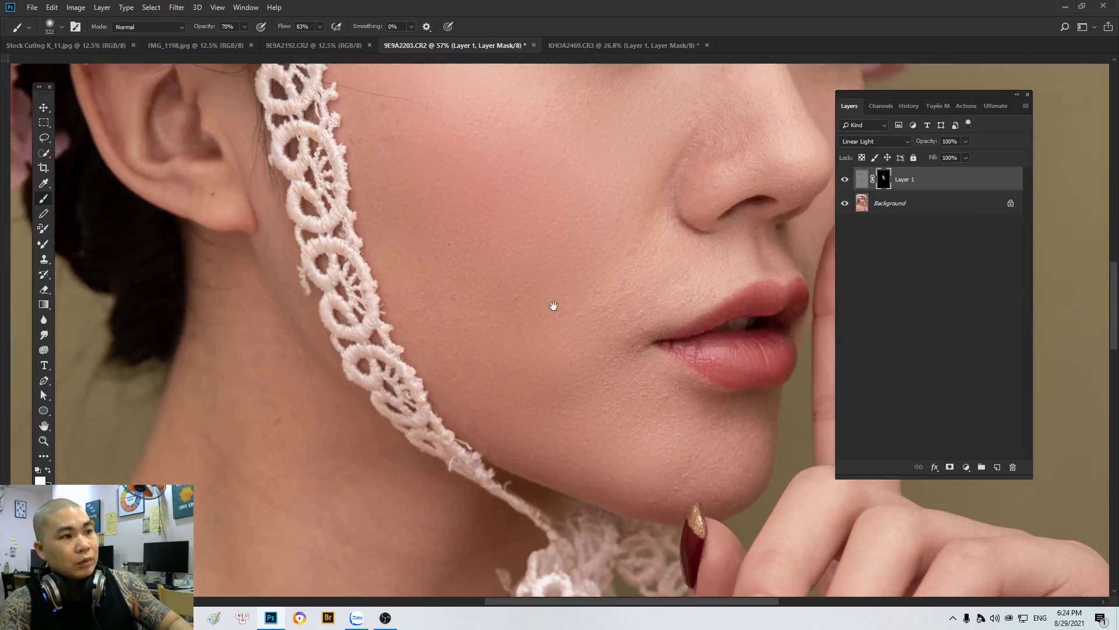
{"action": "scroll", "coordinate": [552, 305], "scroll_direction": "up", "scroll_amount": 1}
{"action": "scroll", "coordinate": [524, 280], "scroll_direction": "left", "scroll_amount": 1}
{"action": "scroll", "coordinate": [462, 262], "scroll_direction": "up", "scroll_amount": 5}
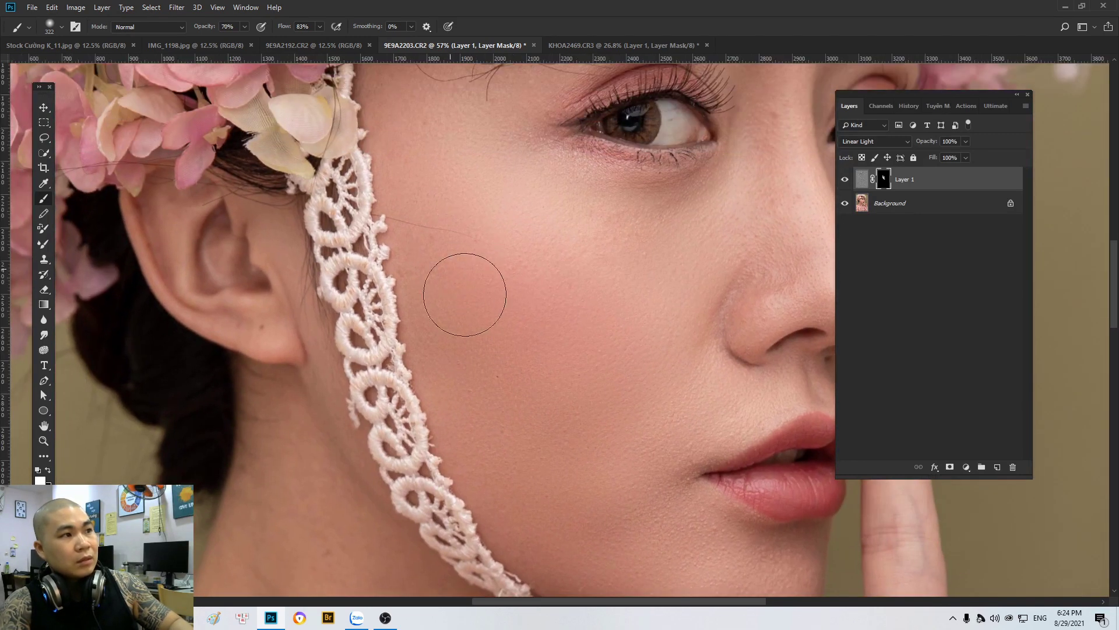
{"action": "scroll", "coordinate": [592, 272], "scroll_direction": "right", "scroll_amount": 5}
{"action": "right_click", "coordinate": [705, 309]}
{"action": "key", "text": "Return"}
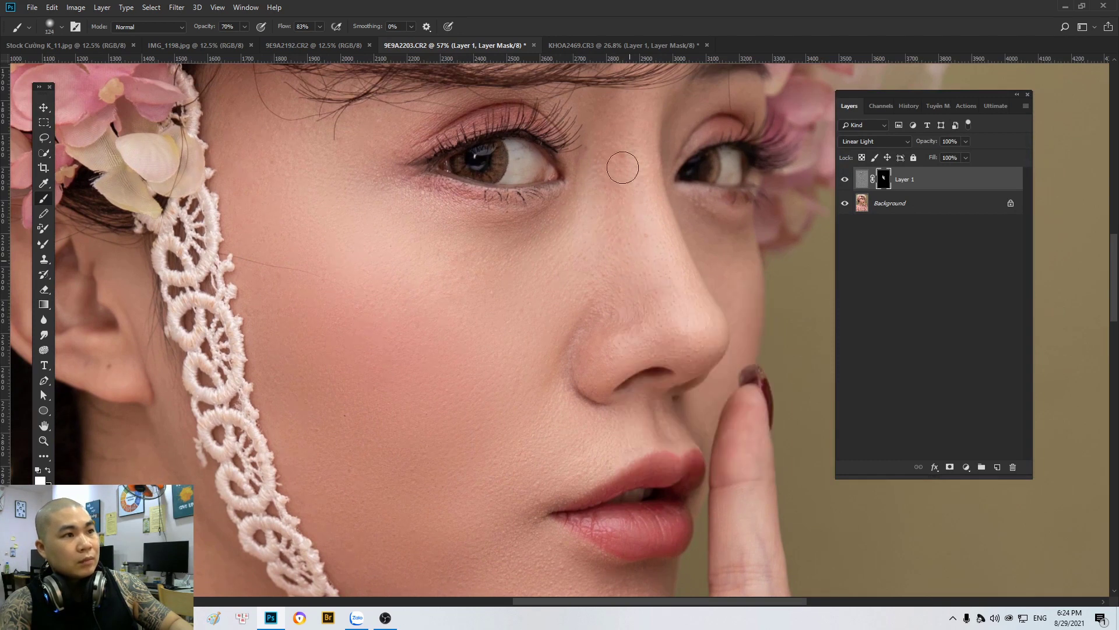
{"action": "scroll", "coordinate": [571, 306], "scroll_direction": "down", "scroll_amount": 1}
{"action": "scroll", "coordinate": [571, 306], "scroll_direction": "left", "scroll_amount": 1}
{"action": "right_click", "coordinate": [524, 291]}
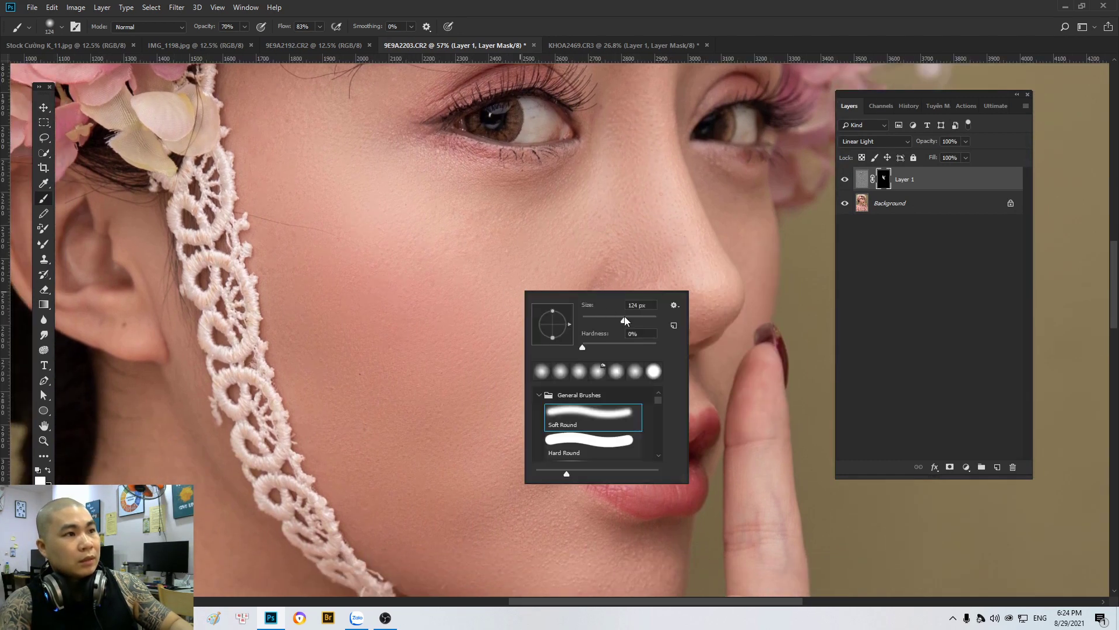
{"action": "key", "text": "Return"}
{"action": "scroll", "coordinate": [525, 248], "scroll_direction": "down", "scroll_amount": 2}
{"action": "scroll", "coordinate": [524, 247], "scroll_direction": "left", "scroll_amount": 2}
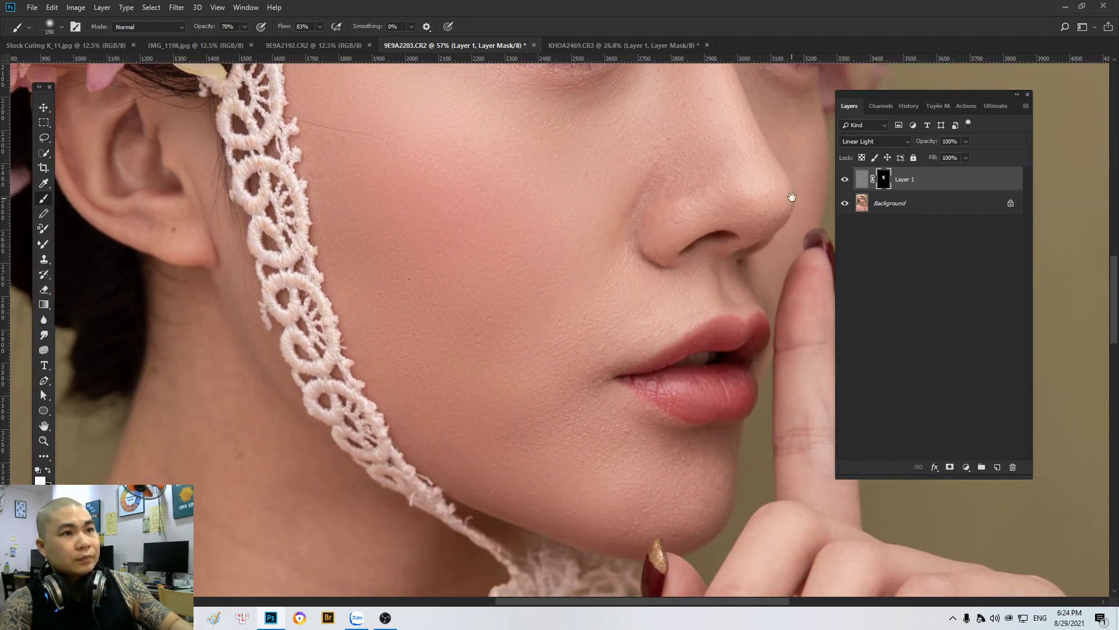
{"action": "scroll", "coordinate": [790, 193], "scroll_direction": "up", "scroll_amount": 1}
{"action": "scroll", "coordinate": [791, 192], "scroll_direction": "right", "scroll_amount": 1}
{"action": "scroll", "coordinate": [645, 230], "scroll_direction": "down", "scroll_amount": 2}
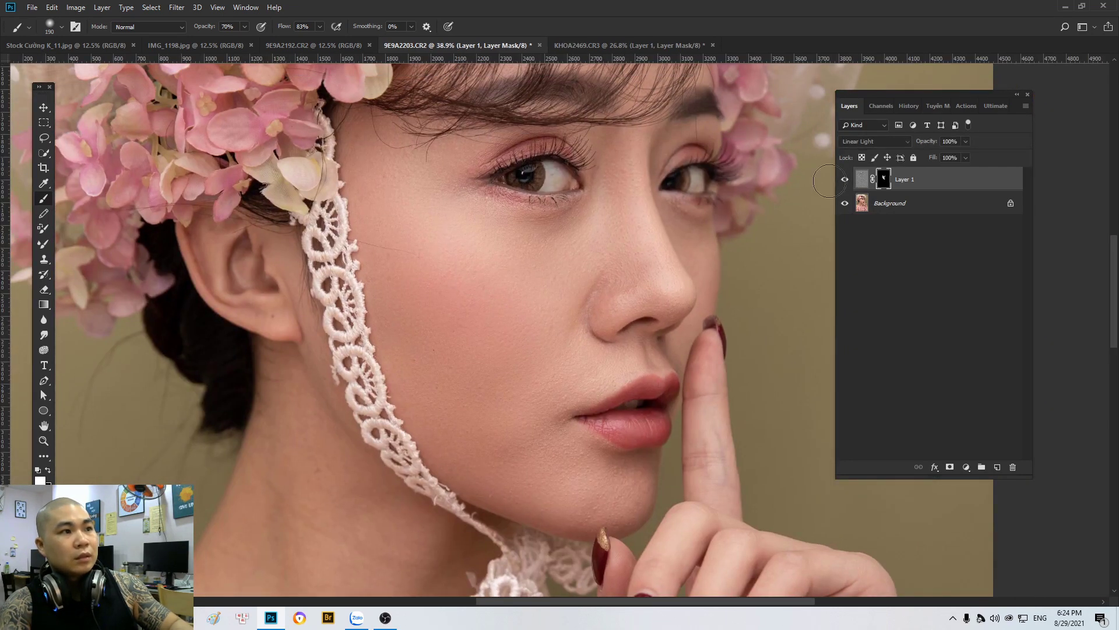
{"action": "scroll", "coordinate": [783, 194], "scroll_direction": "down", "scroll_amount": 1}
{"action": "scroll", "coordinate": [752, 210], "scroll_direction": "down", "scroll_amount": 1}
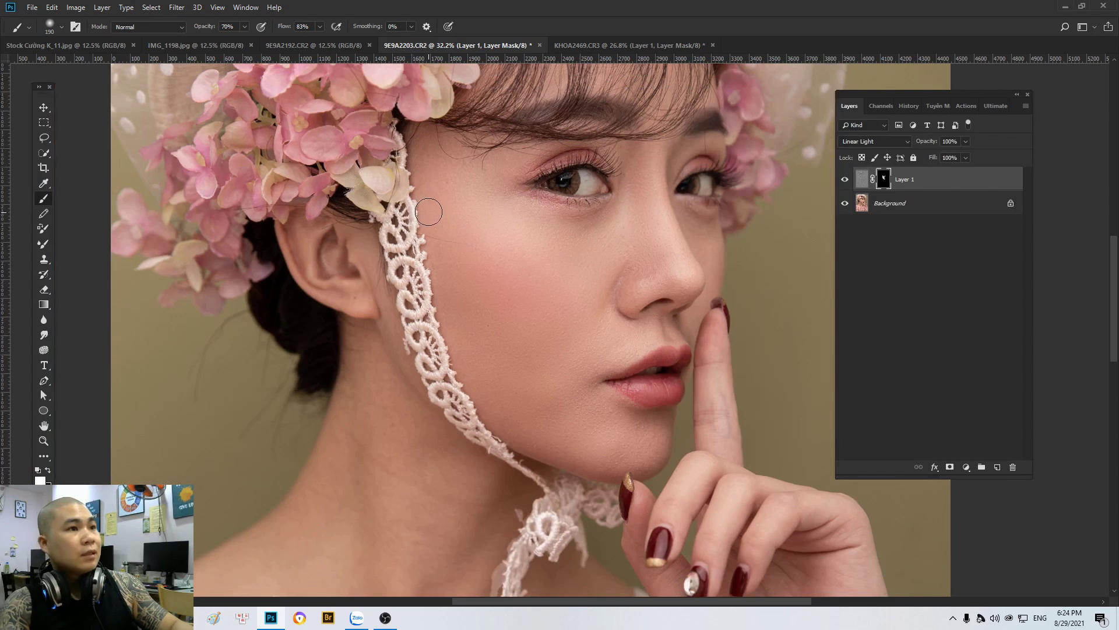
Step: Cycle through 9E9A2192.CR2, IMG_1198.jpg and Stock Cường K_11.jpg, then show the Actions list
{"action": "left_click", "coordinate": [260, 50]}
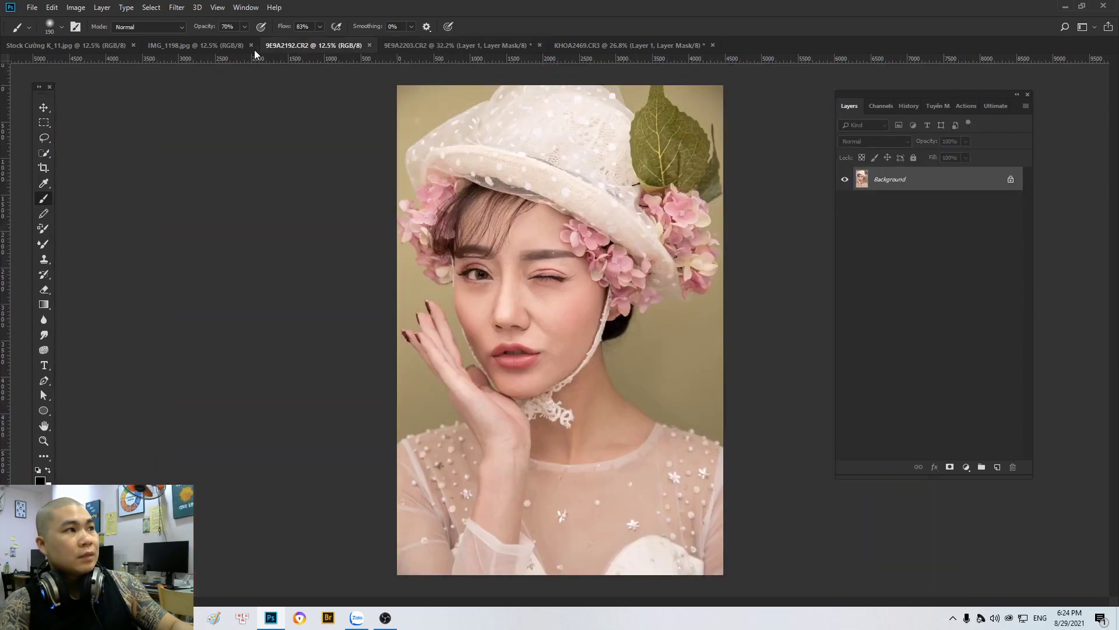
{"action": "left_click", "coordinate": [173, 50]}
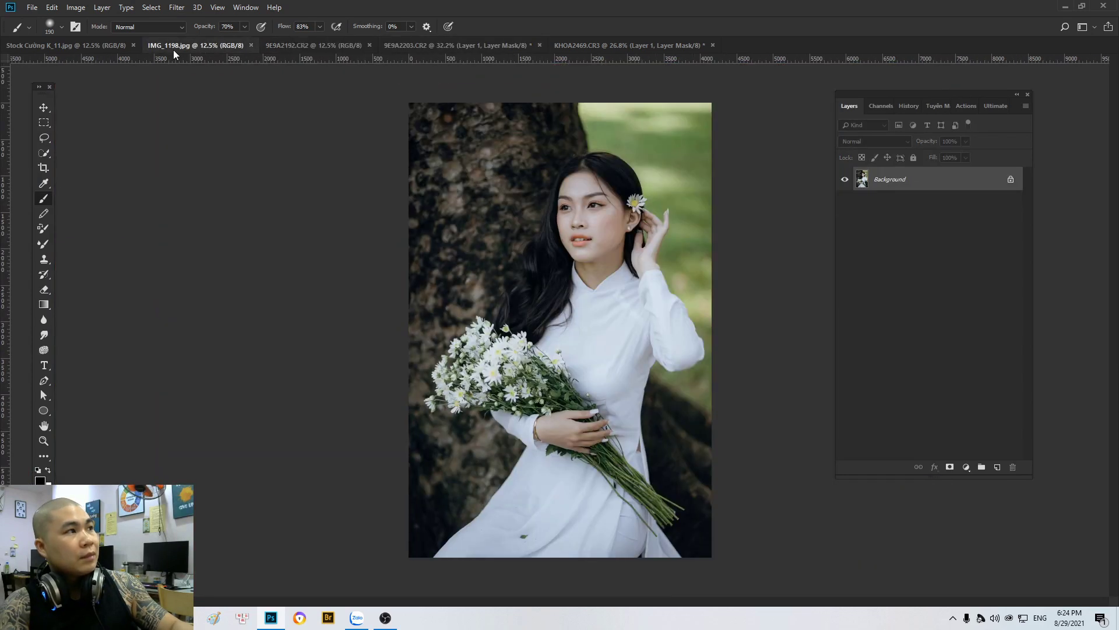
{"action": "left_click", "coordinate": [88, 45]}
{"action": "scroll", "coordinate": [589, 233], "scroll_direction": "up", "scroll_amount": 10}
{"action": "left_click_drag", "start_coordinate": [541, 305], "coordinate": [596, 287]}
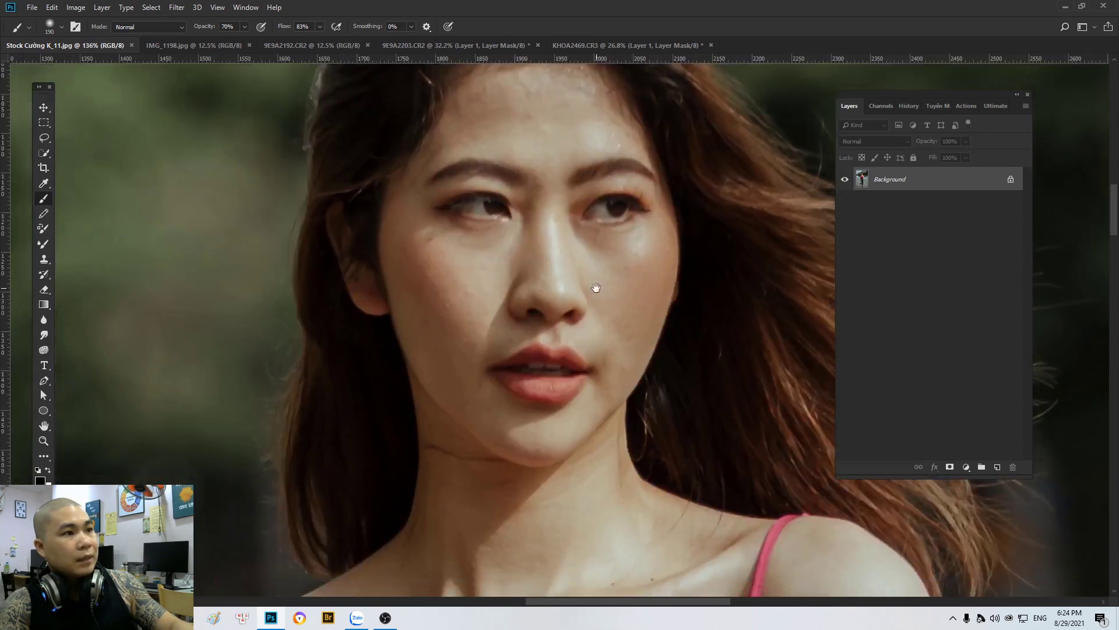
{"action": "scroll", "coordinate": [596, 287], "scroll_direction": "down", "scroll_amount": 5}
{"action": "scroll", "coordinate": [625, 292], "scroll_direction": "down", "scroll_amount": 5}
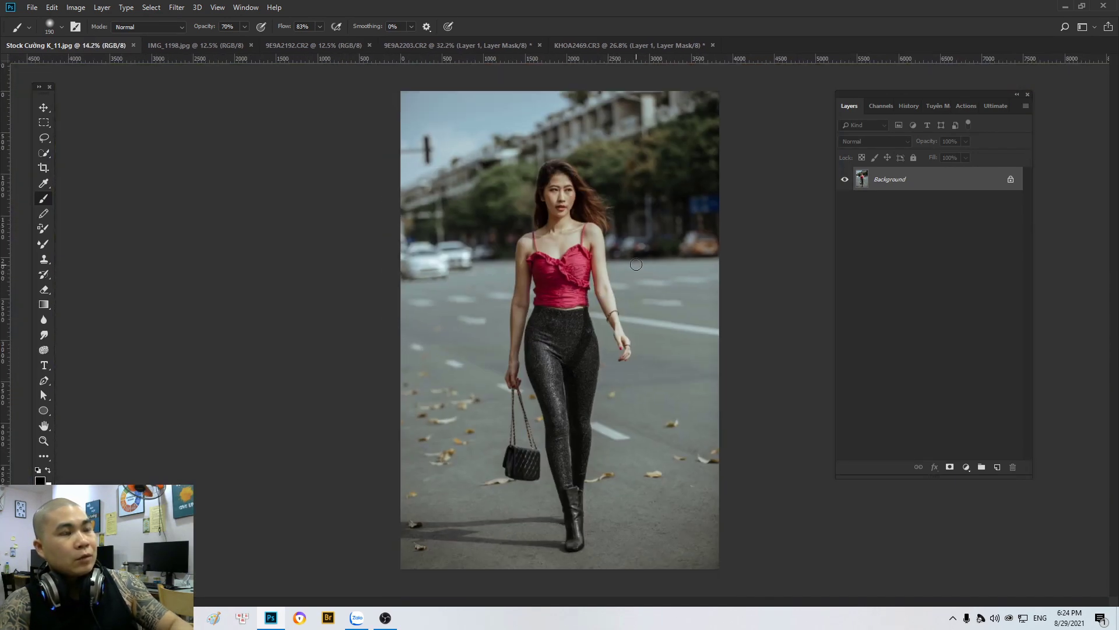
{"action": "scroll", "coordinate": [538, 234], "scroll_direction": "up", "scroll_amount": 2}
{"action": "scroll", "coordinate": [537, 234], "scroll_direction": "up", "scroll_amount": 2}
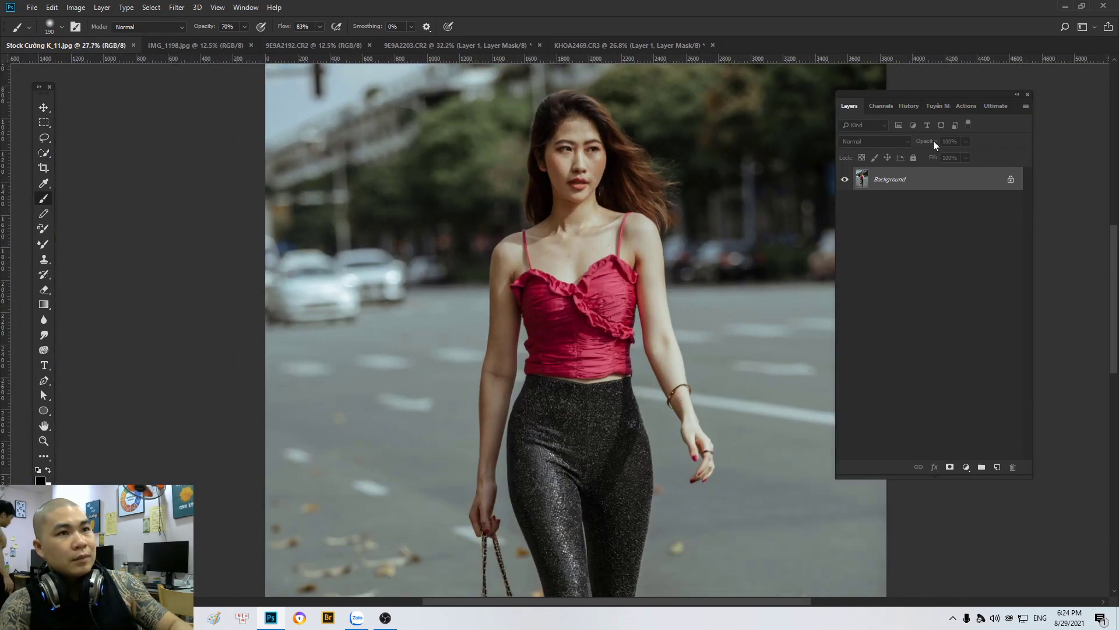
{"action": "left_click", "coordinate": [970, 108]}
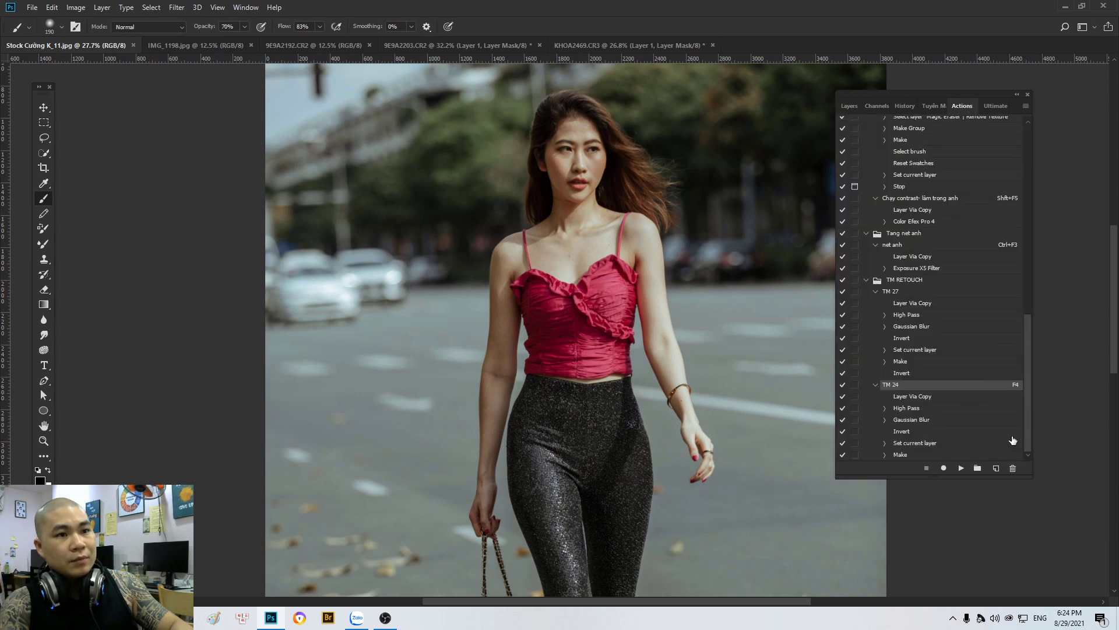
Step: Start recording an Orange-coded action 'TM 6' in TM RETOUCH, with no function key
{"action": "left_click", "coordinate": [997, 468]}
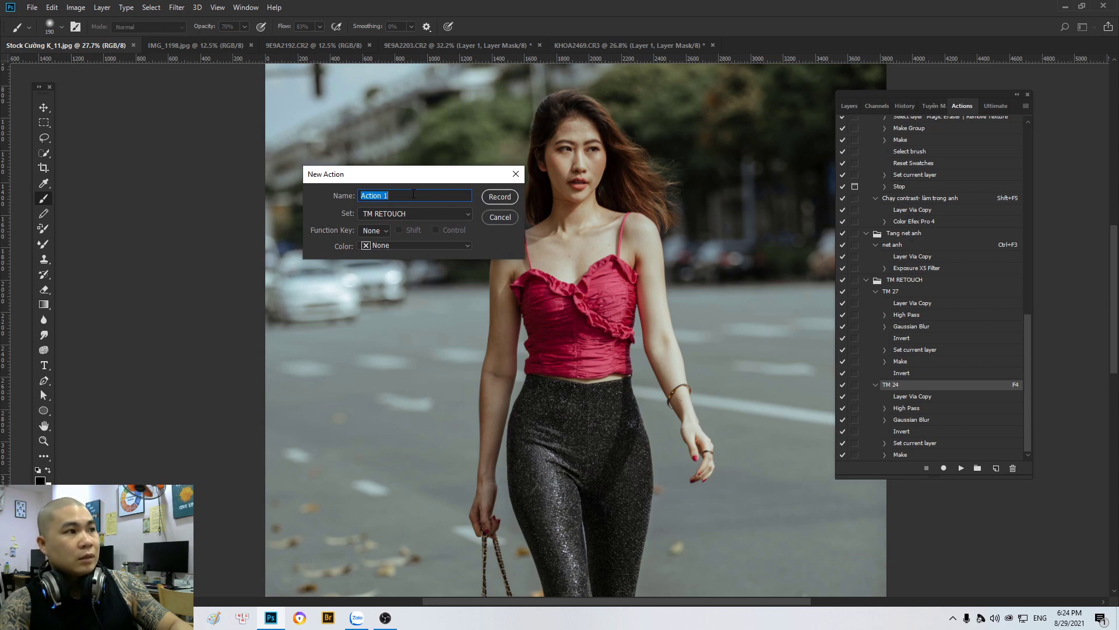
{"action": "type", "text": "TM"}
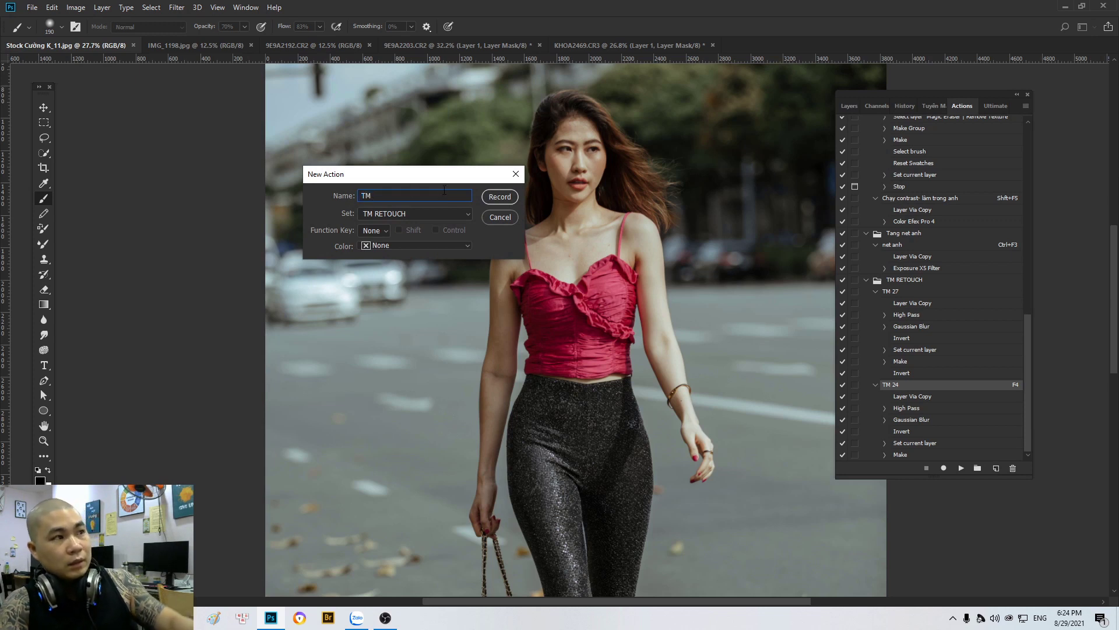
{"action": "type", "text": " 6"}
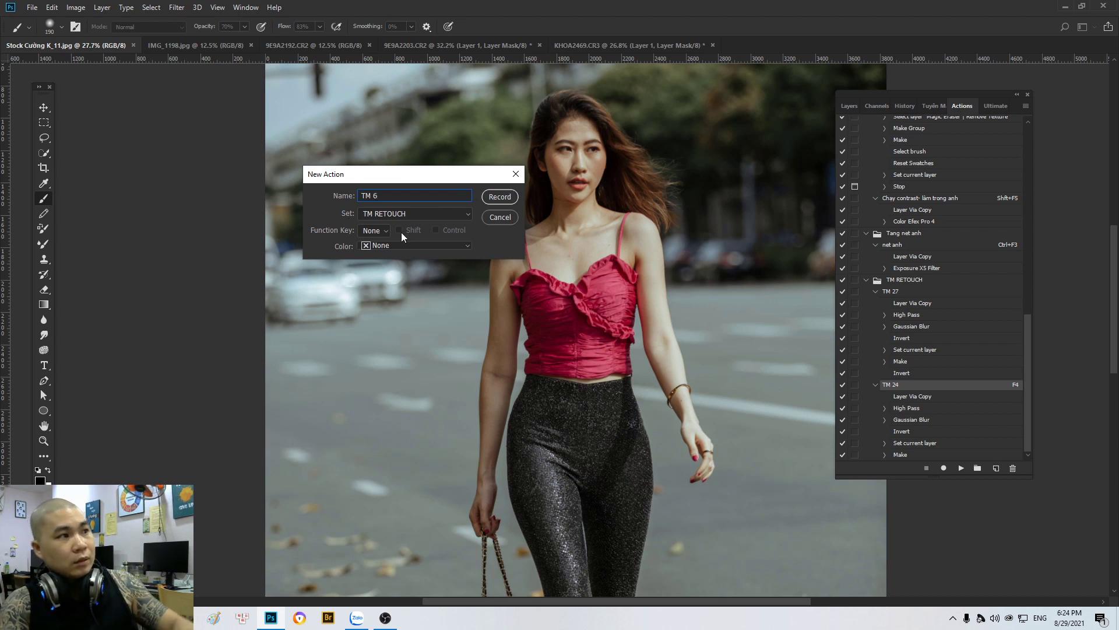
{"action": "left_click", "coordinate": [384, 231]}
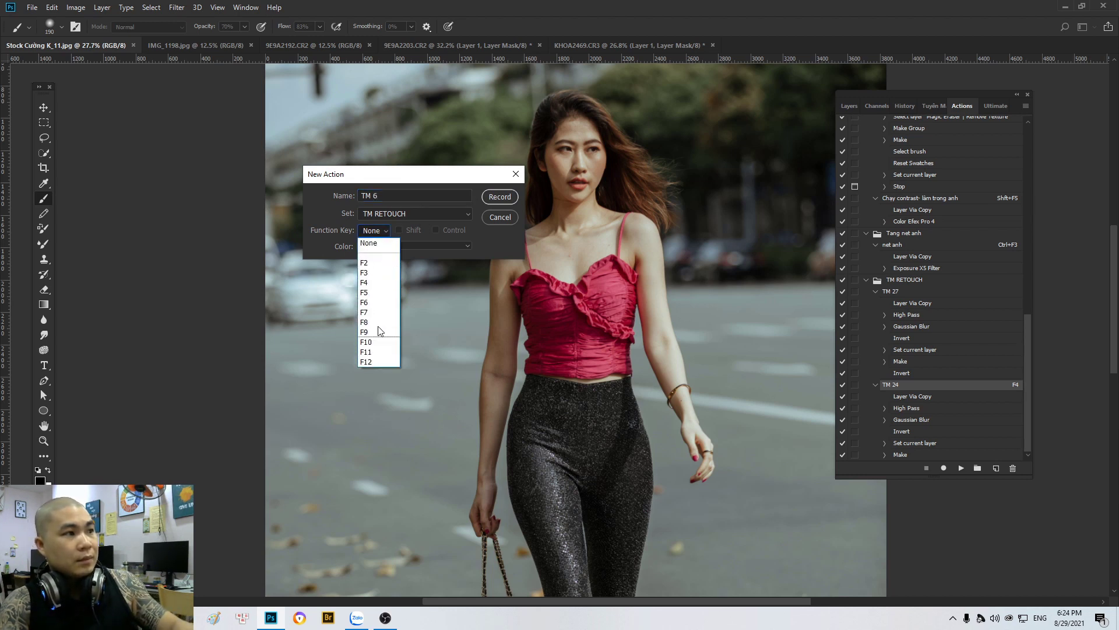
{"action": "left_click", "coordinate": [387, 233]}
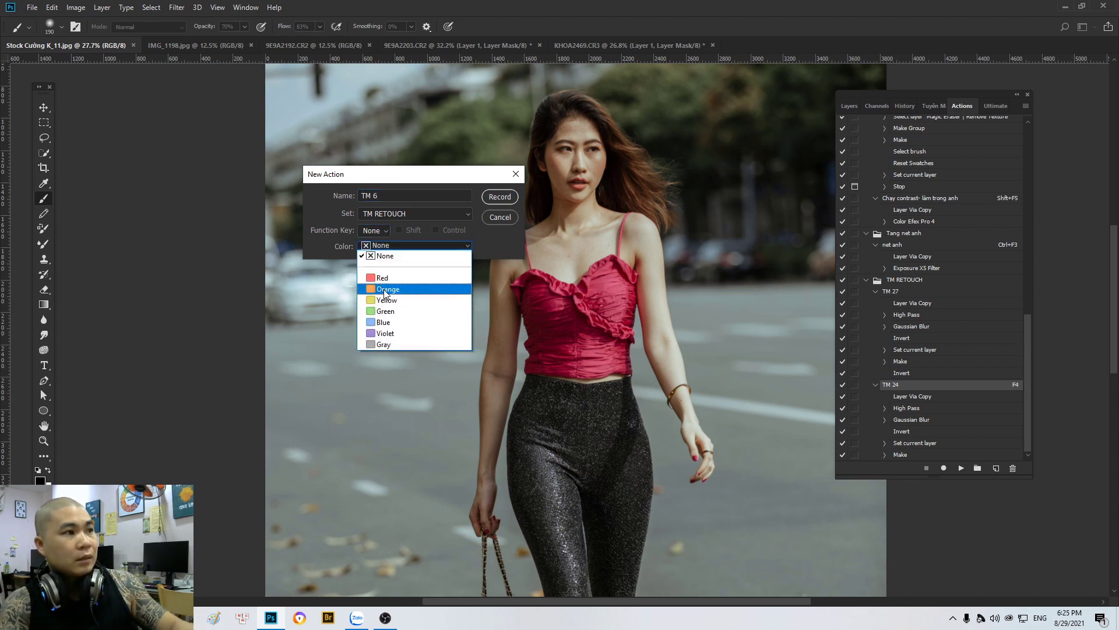
{"action": "left_click", "coordinate": [385, 289]}
{"action": "left_click", "coordinate": [500, 197]}
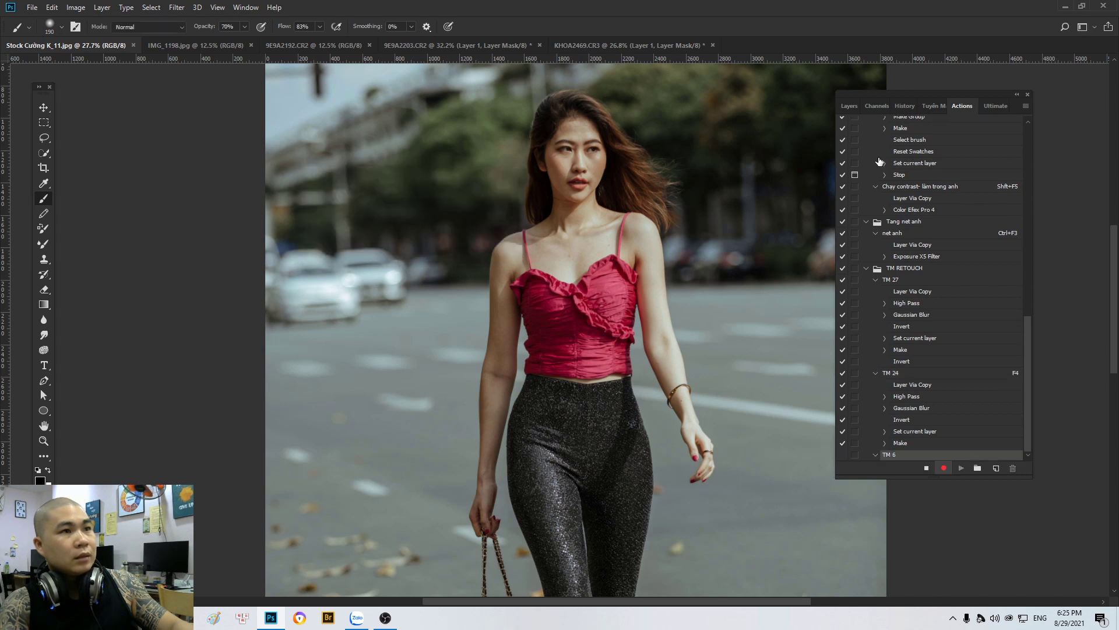
{"action": "left_click", "coordinate": [847, 106]}
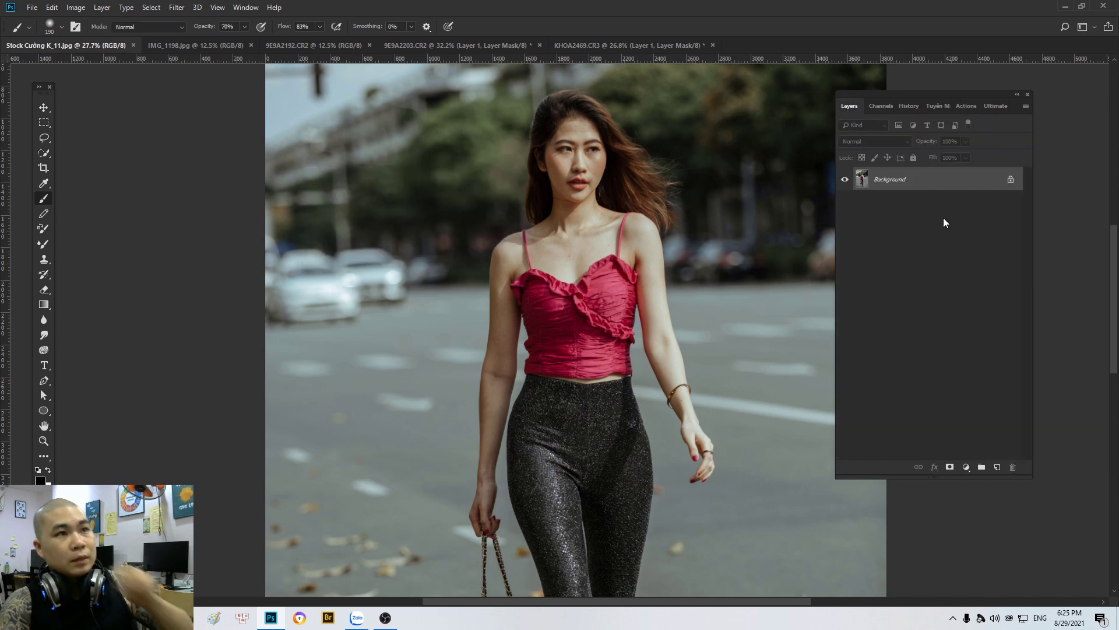
Step: Duplicate the photo with Ctrl+J and apply High Pass radius 6 to the copy
{"action": "key", "text": "ctrl+j"}
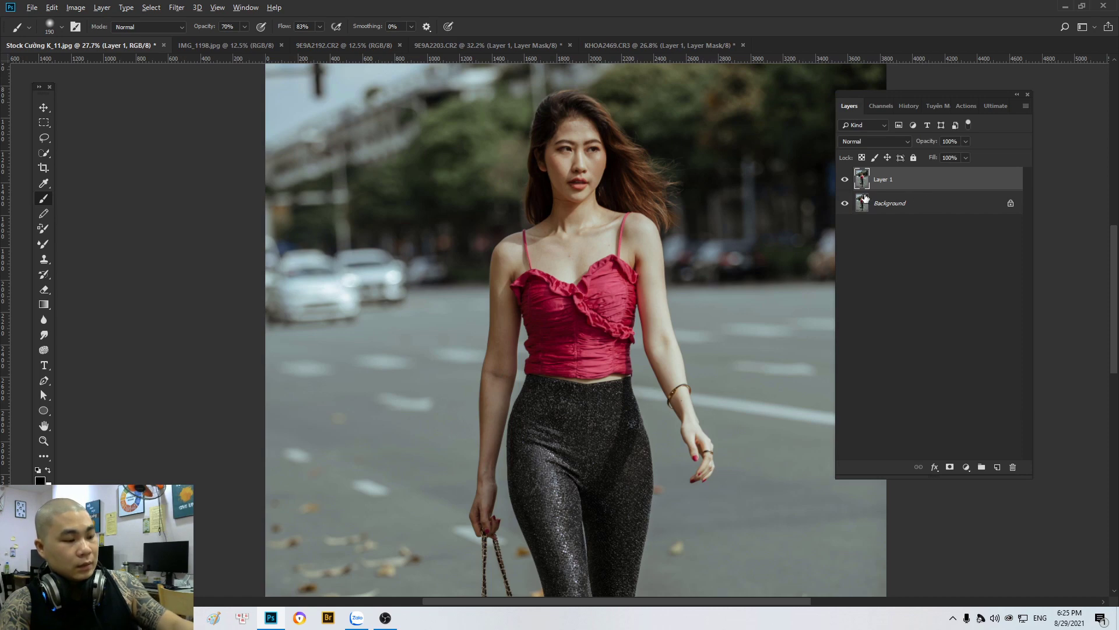
{"action": "key", "text": "alt+t"}
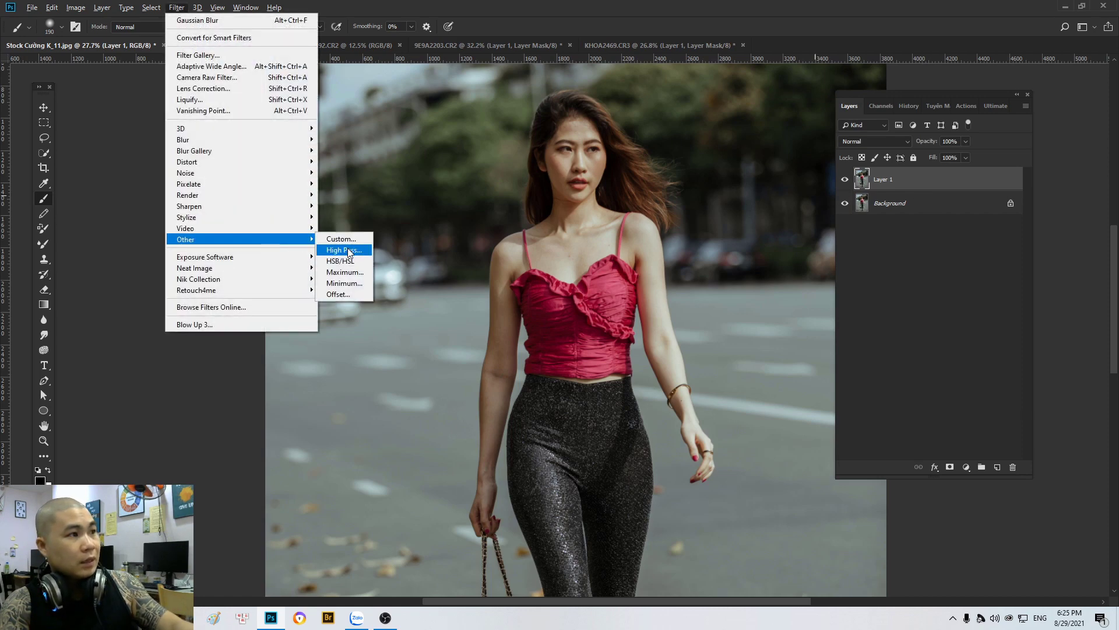
{"action": "left_click", "coordinate": [347, 250]}
{"action": "type", "text": "6"}
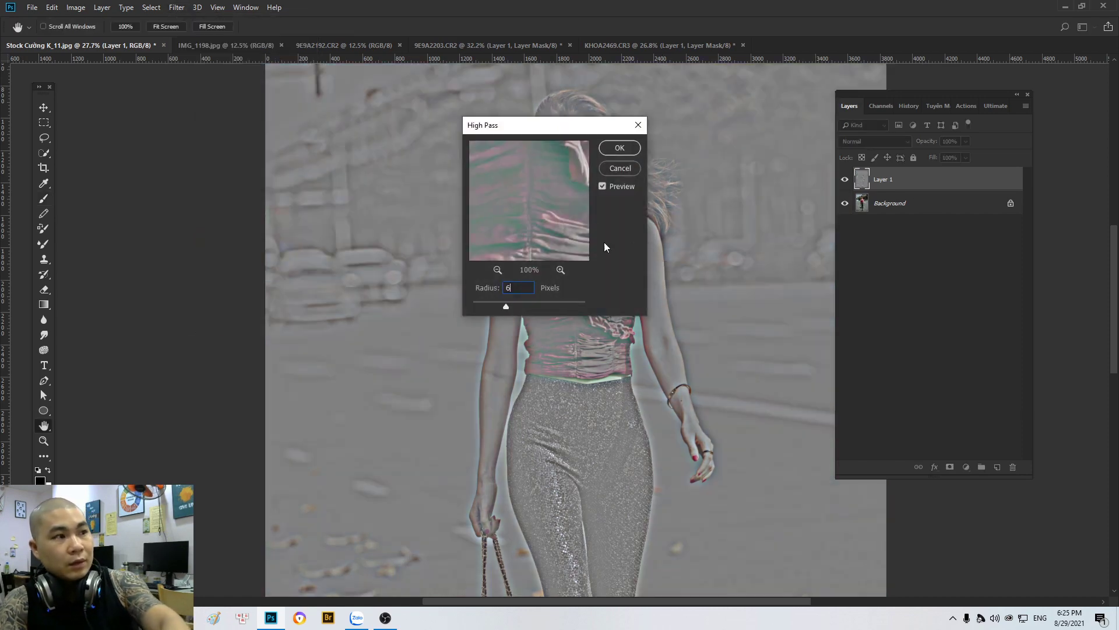
{"action": "left_click", "coordinate": [620, 148]}
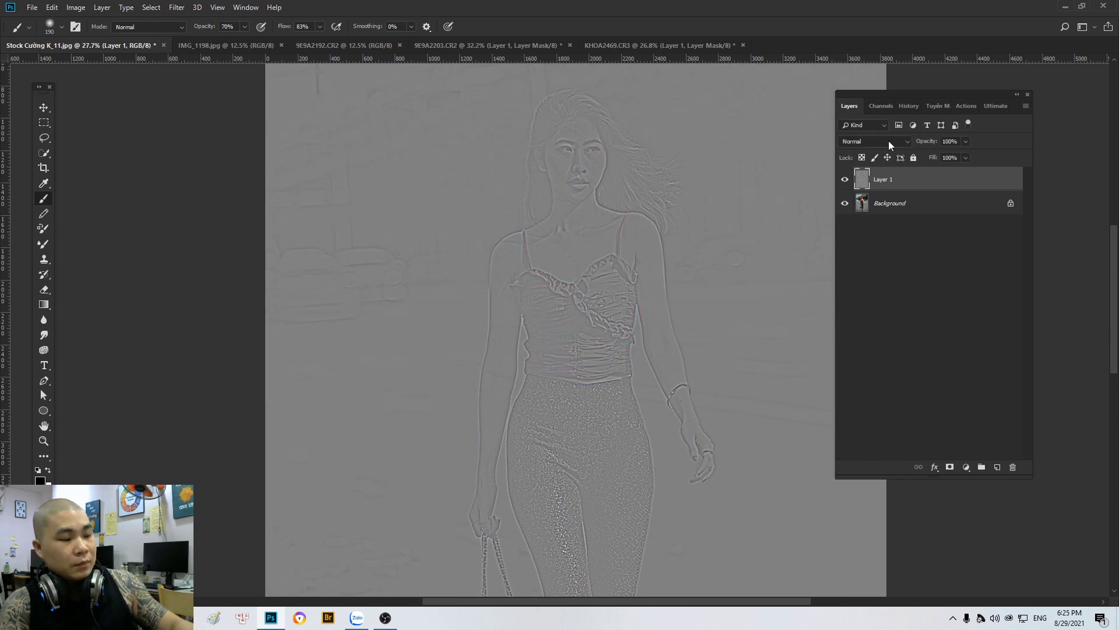
Step: Apply Gaussian Blur radius 8 to the copy and set its blend mode to Linear Light
{"action": "left_click", "coordinate": [176, 7]}
{"action": "mouse_move", "coordinate": [183, 139]}
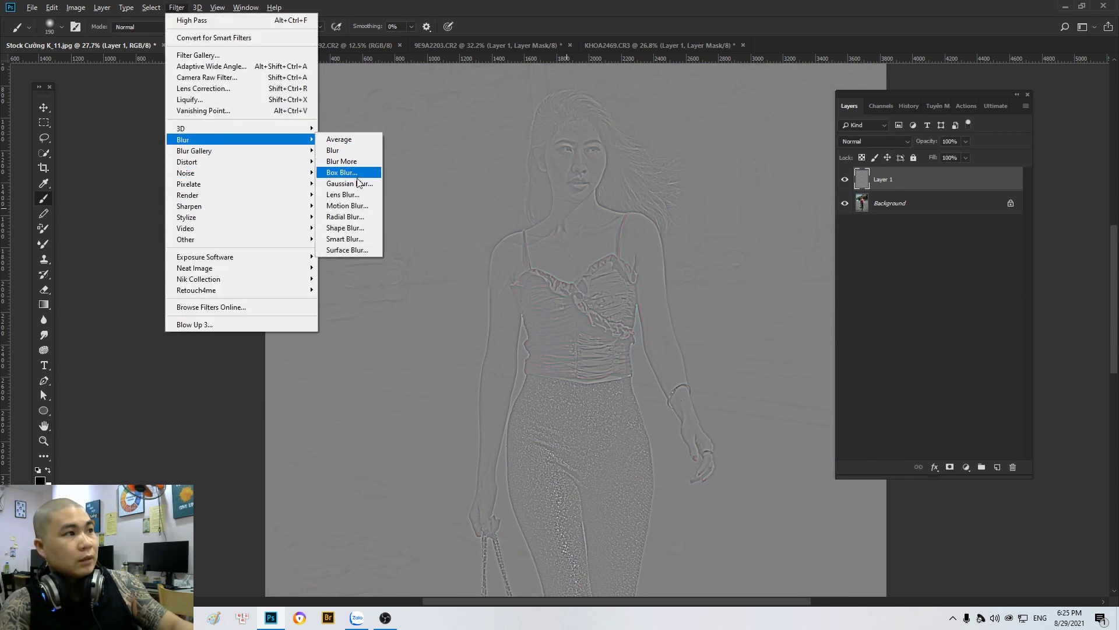
{"action": "left_click", "coordinate": [350, 184]}
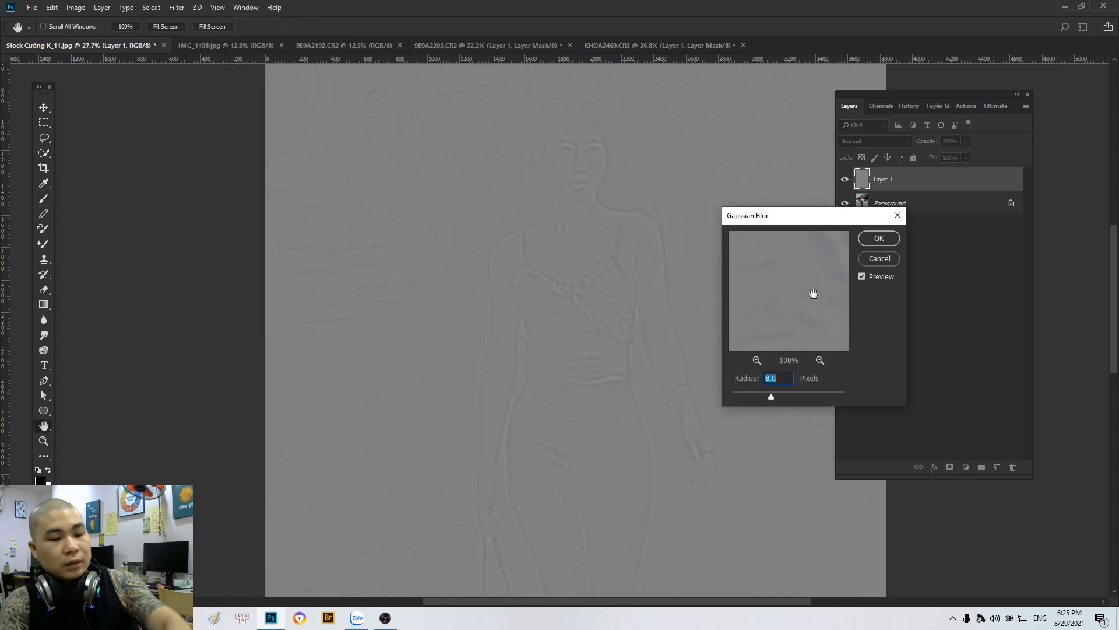
{"action": "left_click", "coordinate": [879, 238]}
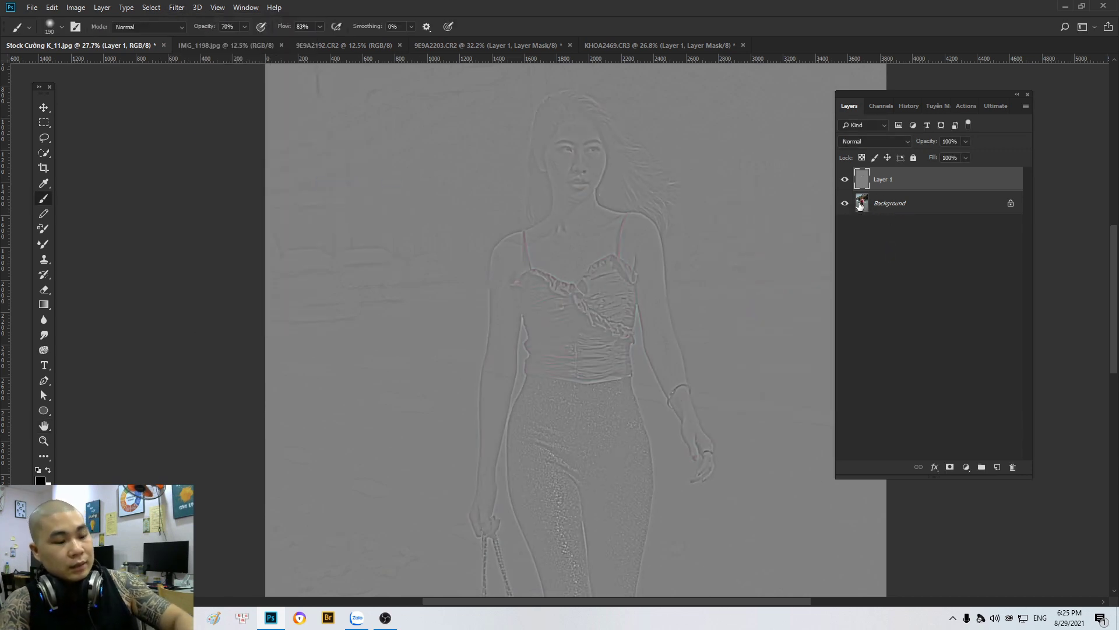
{"action": "left_click", "coordinate": [897, 139]}
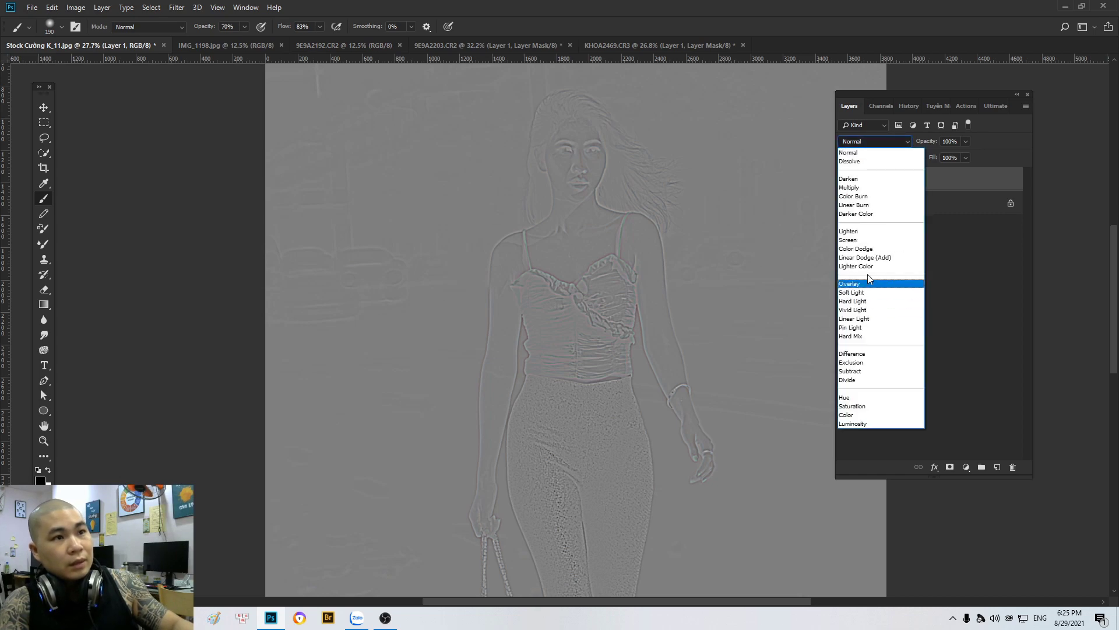
{"action": "left_click", "coordinate": [854, 318]}
{"action": "scroll", "coordinate": [699, 221], "scroll_direction": "up", "scroll_amount": 5}
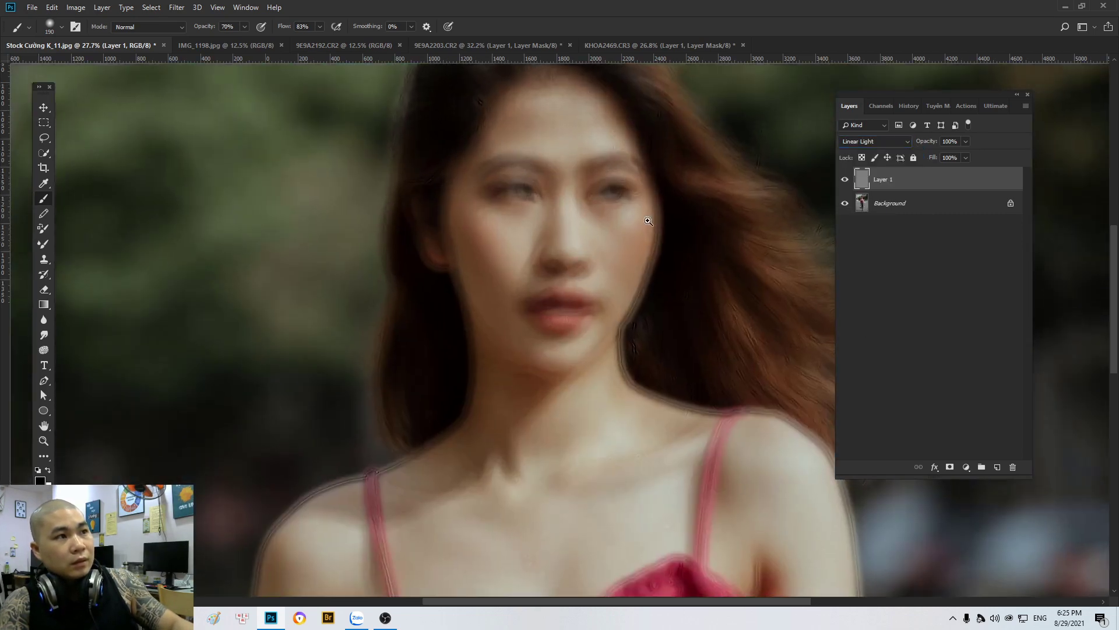
{"action": "left_click_drag", "start_coordinate": [614, 196], "coordinate": [603, 269]}
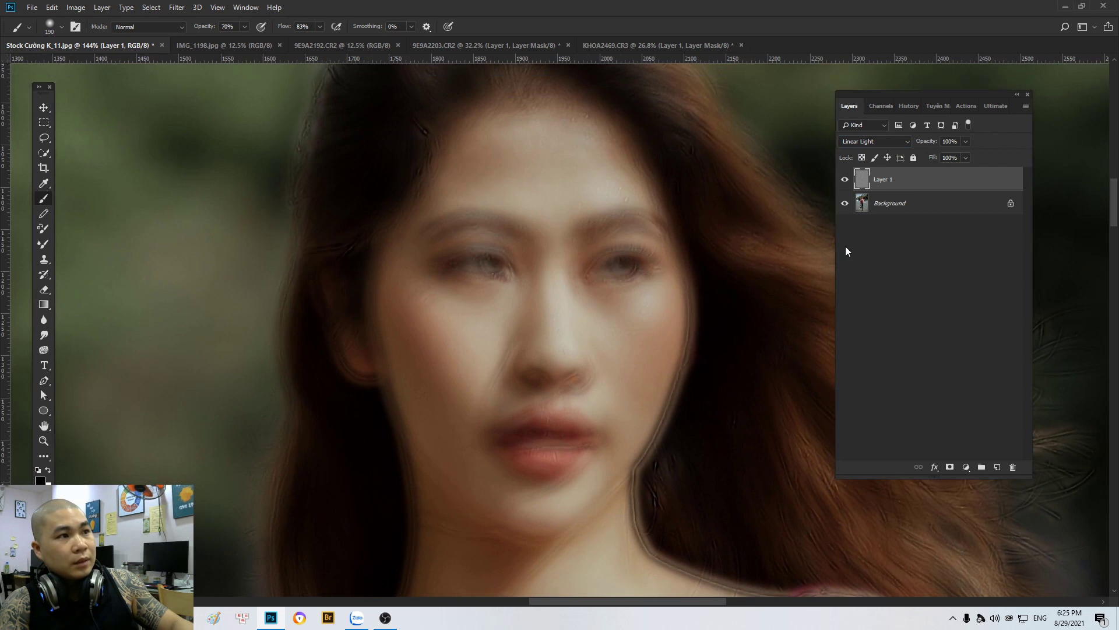
Step: Add a black layer mask to Layer 1 and stop recording TM 6
{"action": "left_click", "coordinate": [950, 467], "text": "alt"}
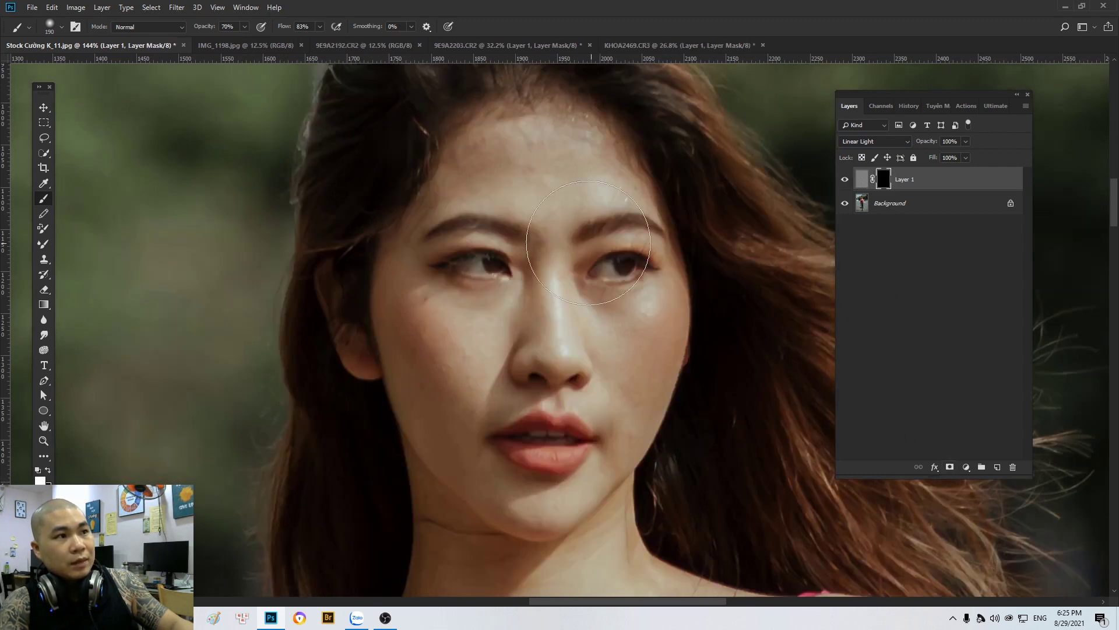
{"action": "scroll", "coordinate": [542, 244], "scroll_direction": "down", "scroll_amount": 2}
{"action": "left_click_drag", "start_coordinate": [542, 250], "coordinate": [537, 189]}
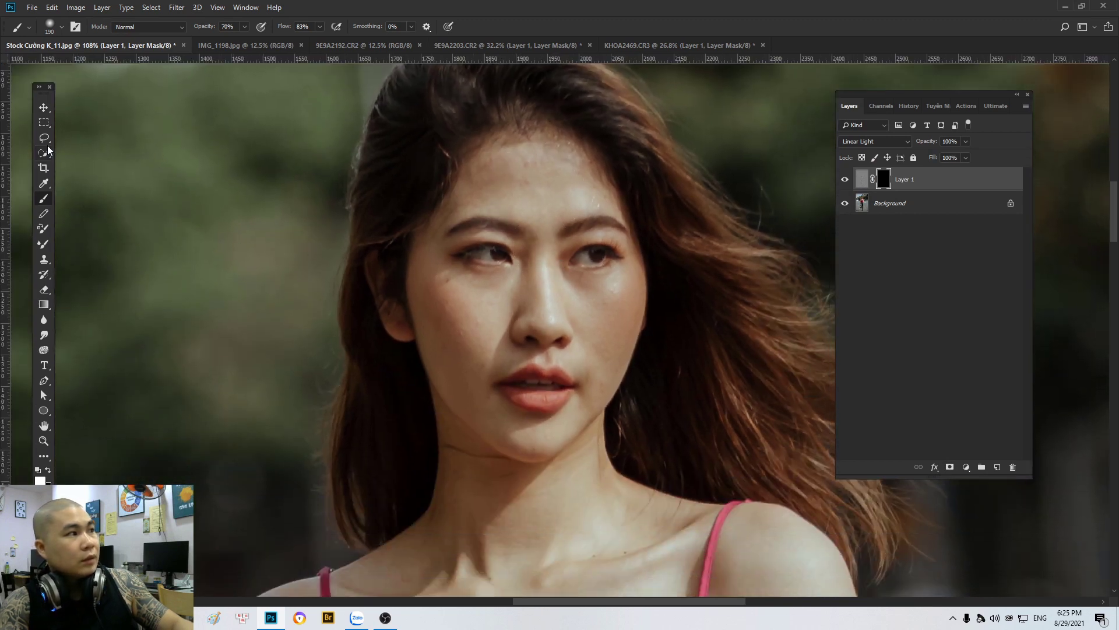
{"action": "left_click", "coordinate": [965, 107]}
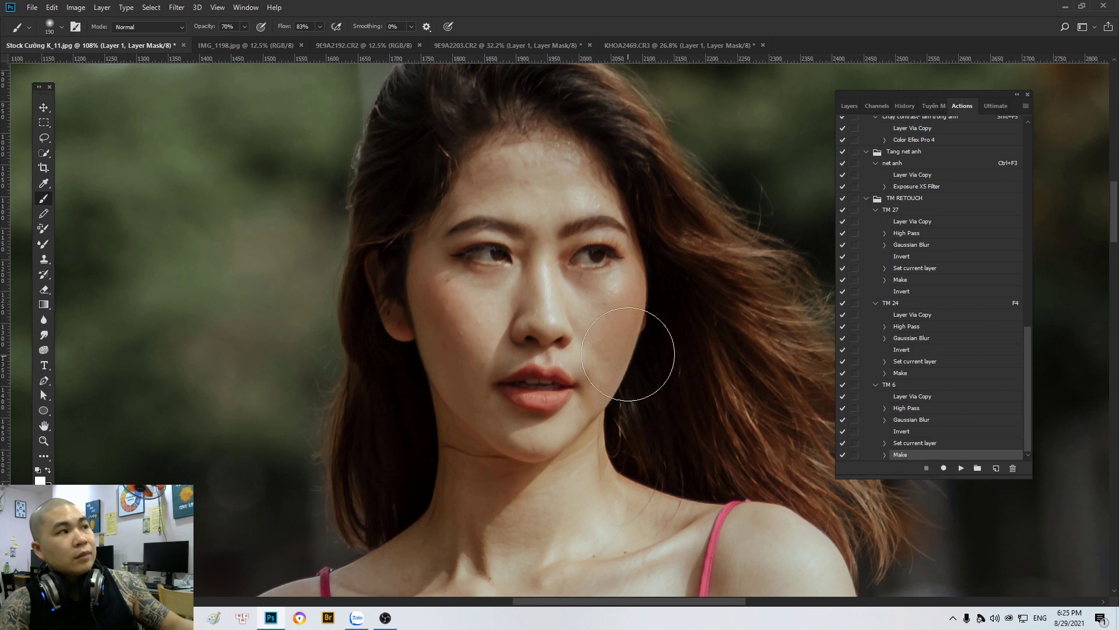
{"action": "left_click", "coordinate": [850, 106]}
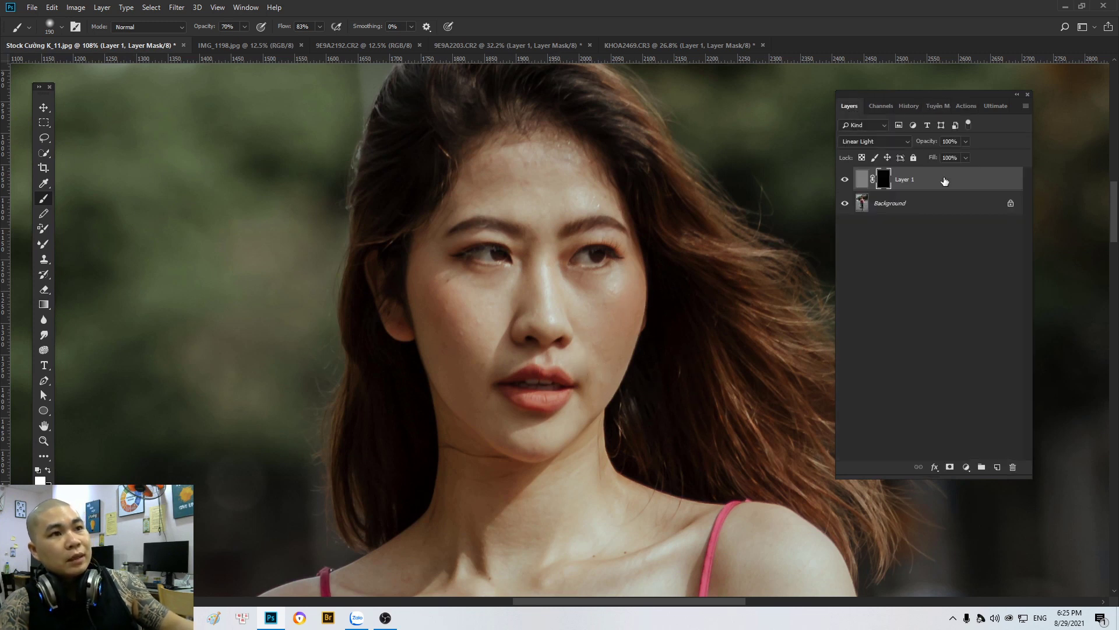
Step: Set the brush size to 124 px and delete Layer 1 with its mask
{"action": "right_click", "coordinate": [564, 233]}
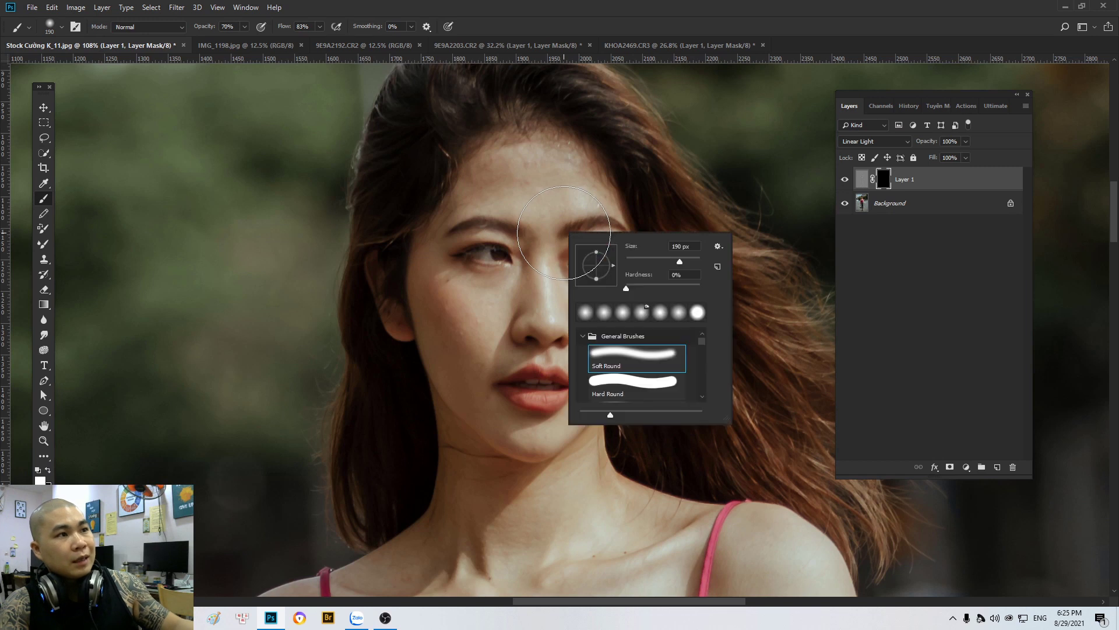
{"action": "left_click", "coordinate": [668, 260]}
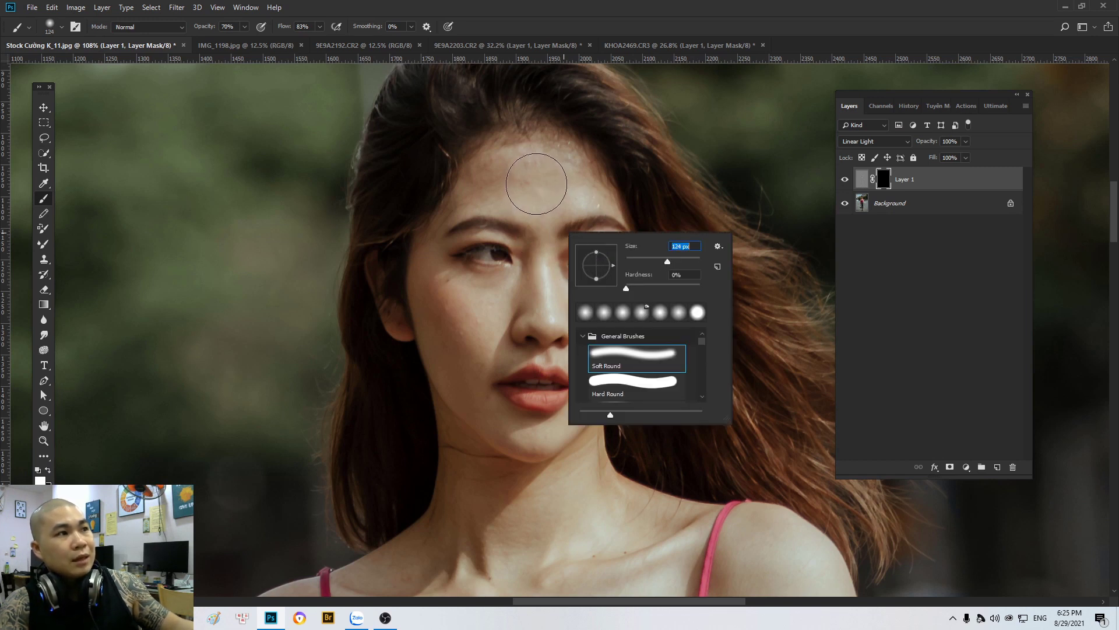
{"action": "key", "text": "Return"}
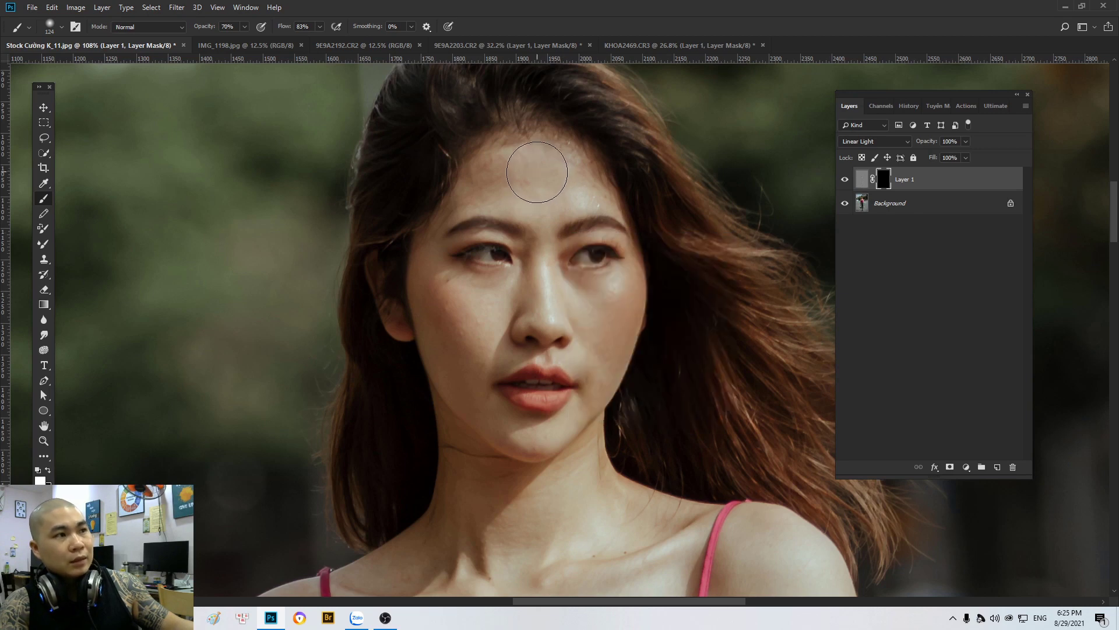
{"action": "scroll", "coordinate": [533, 178], "scroll_direction": "up", "scroll_amount": 2}
{"action": "scroll", "coordinate": [530, 184], "scroll_direction": "up", "scroll_amount": 2}
{"action": "scroll", "coordinate": [527, 189], "scroll_direction": "down", "scroll_amount": 3}
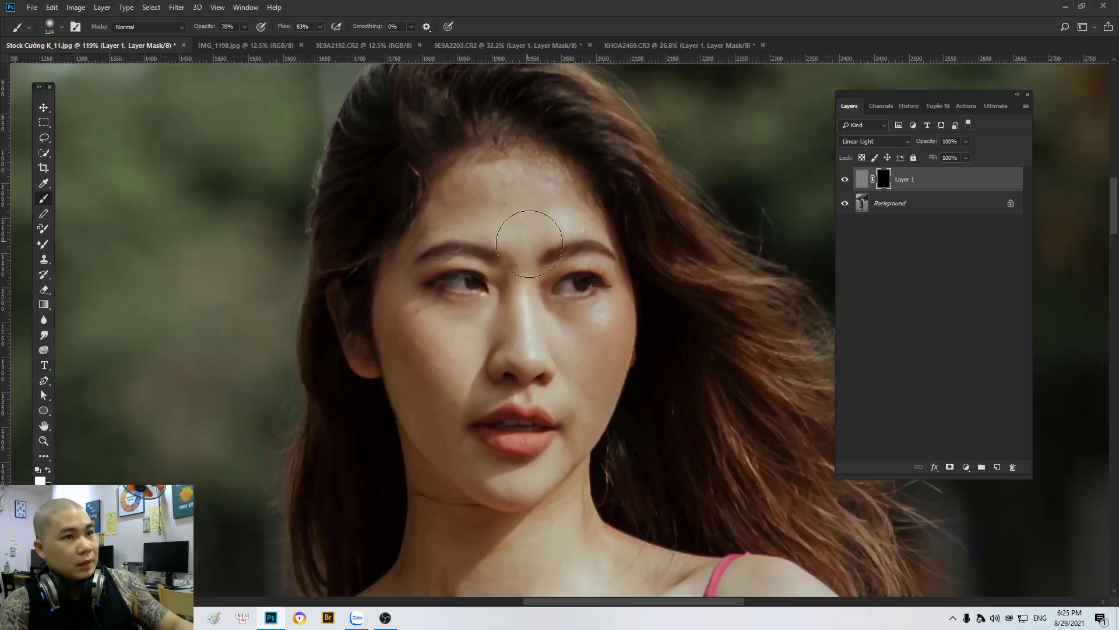
{"action": "key", "text": "Delete"}
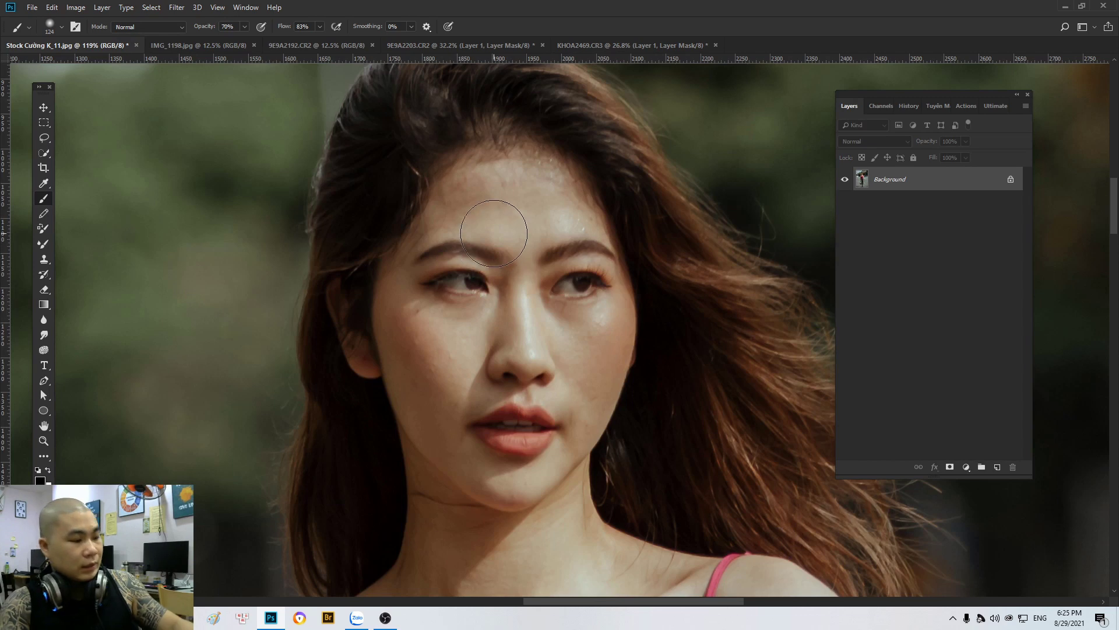
Step: Quick-select the face and neck, apply Retouch4me Heal, then deselect
{"action": "key", "text": "w"}
{"action": "left_click_drag", "start_coordinate": [500, 187], "coordinate": [515, 444]}
{"action": "scroll", "coordinate": [516, 444], "scroll_direction": "down", "scroll_amount": 1}
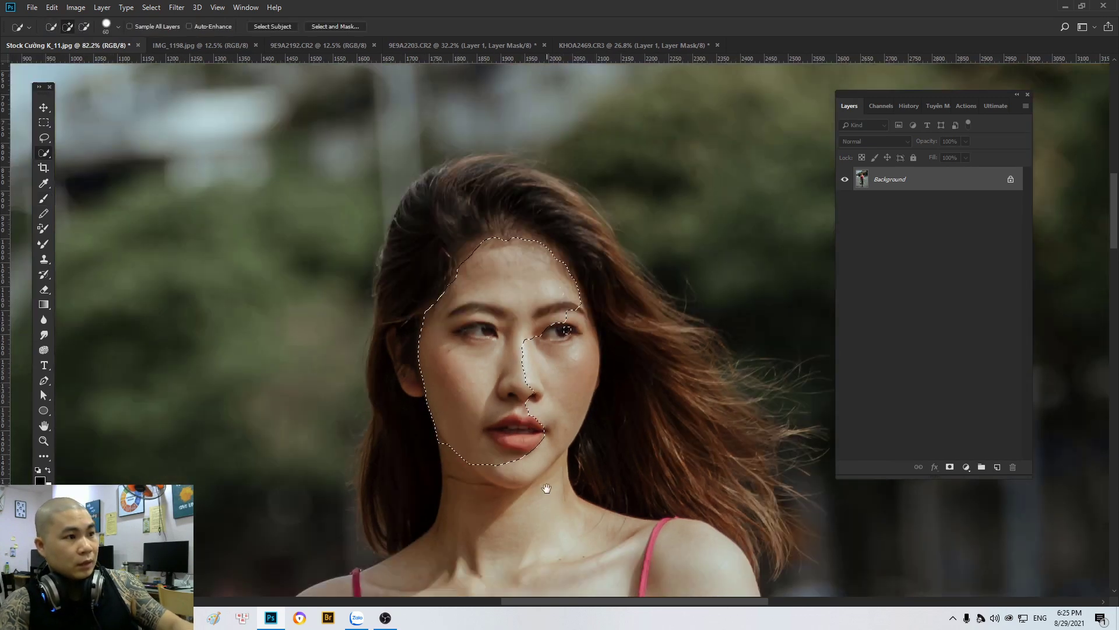
{"action": "scroll", "coordinate": [516, 444], "scroll_direction": "down", "scroll_amount": 1}
{"action": "left_click_drag", "start_coordinate": [532, 502], "coordinate": [548, 472]}
{"action": "key", "text": "alt+t"}
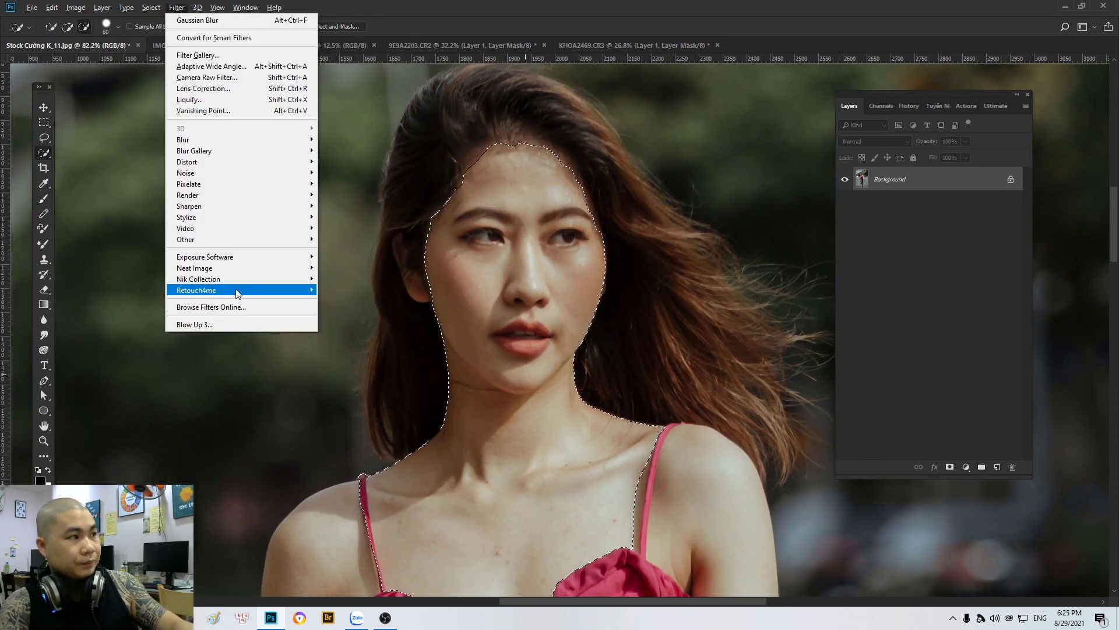
{"action": "mouse_move", "coordinate": [196, 290]}
{"action": "left_click", "coordinate": [380, 312]}
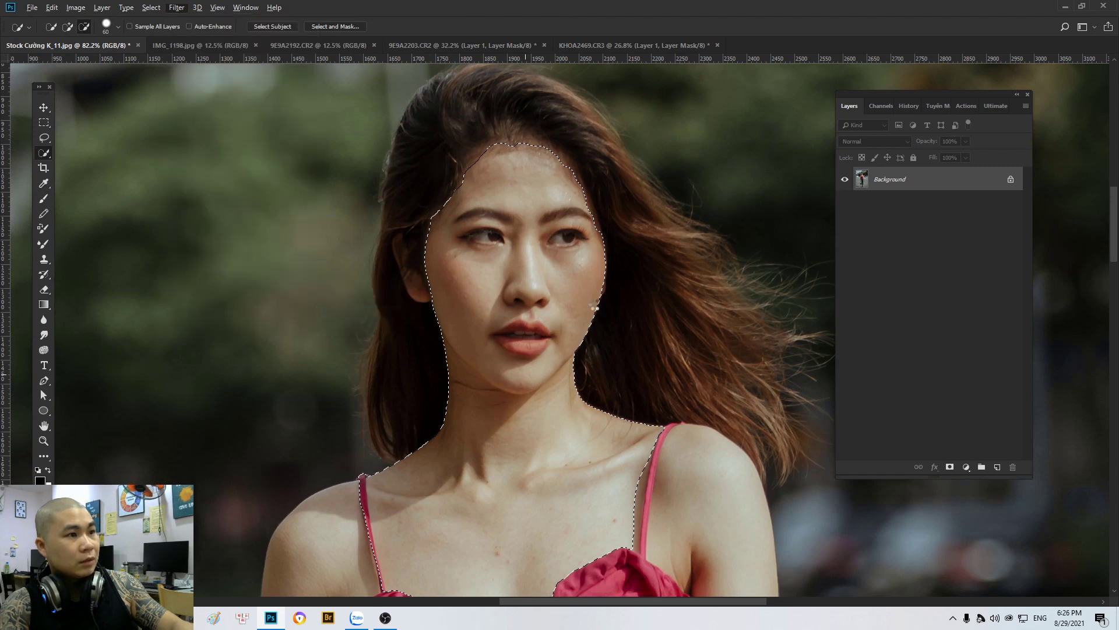
{"action": "key", "text": "Return"}
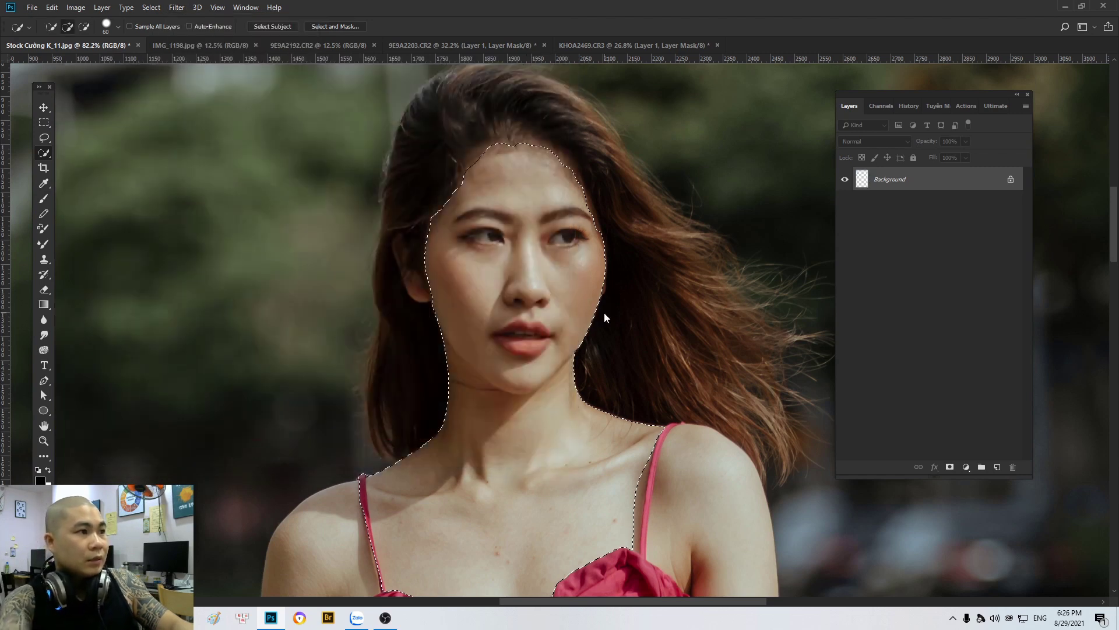
{"action": "key", "text": "ctrl+d"}
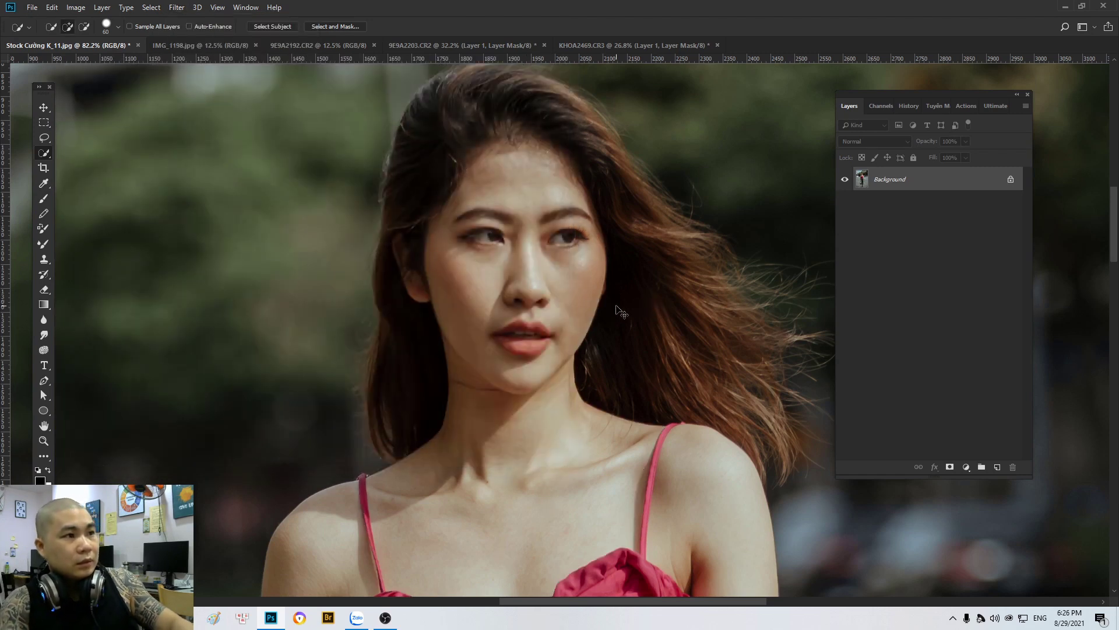
Step: Switch the Actions panel to Button Mode and run TM 6 to rebuild the masked Layer 1
{"action": "scroll", "coordinate": [534, 265], "scroll_direction": "up", "scroll_amount": 1}
{"action": "scroll", "coordinate": [502, 402], "scroll_direction": "up", "scroll_amount": 2}
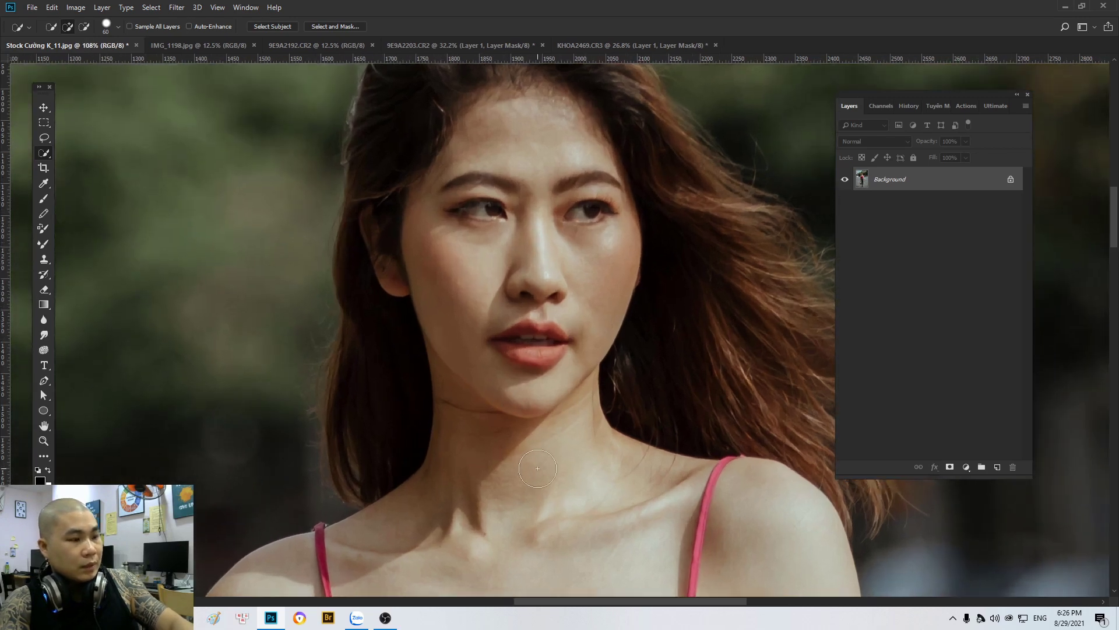
{"action": "key", "text": "j"}
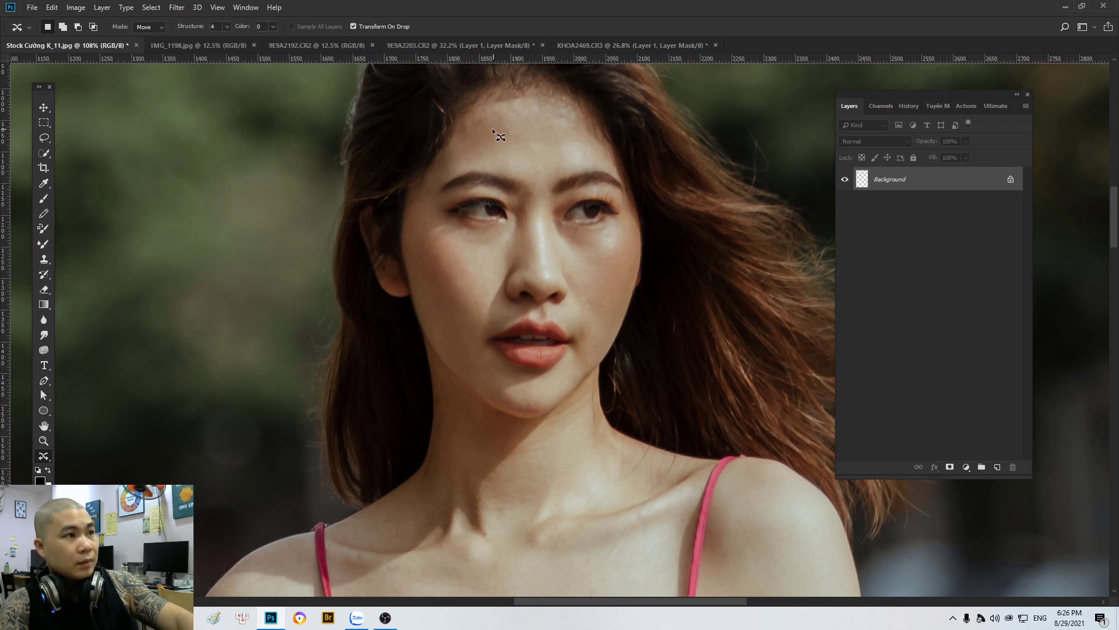
{"action": "scroll", "coordinate": [571, 141], "scroll_direction": "down", "scroll_amount": 3}
{"action": "scroll", "coordinate": [697, 258], "scroll_direction": "up", "scroll_amount": 2}
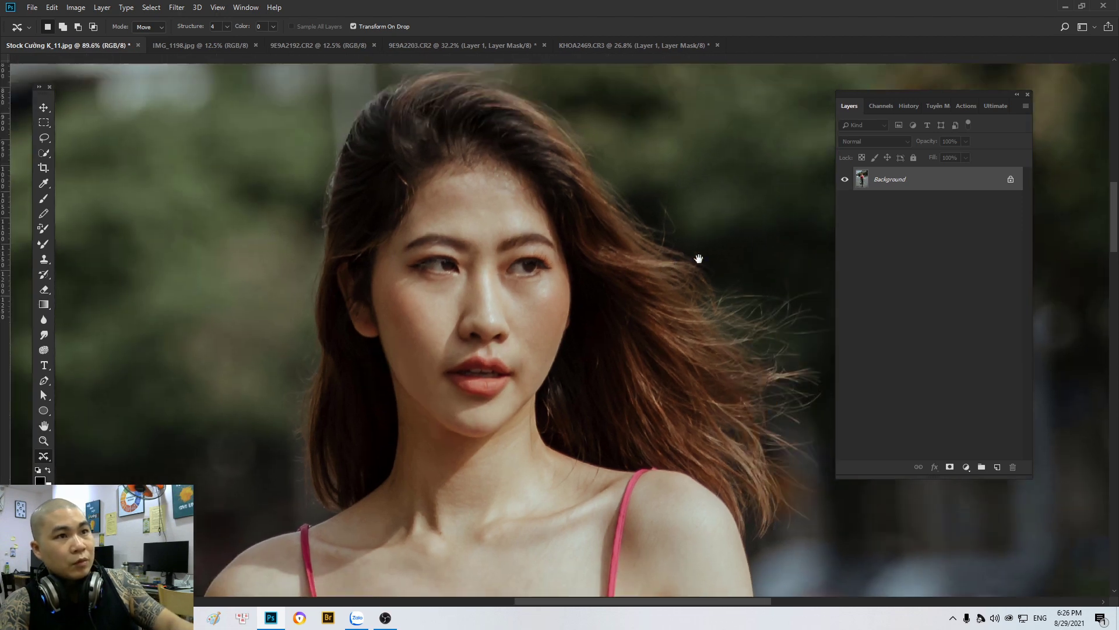
{"action": "scroll", "coordinate": [822, 141], "scroll_direction": "up", "scroll_amount": 1}
{"action": "left_click", "coordinate": [966, 106]}
{"action": "left_click", "coordinate": [1025, 106]}
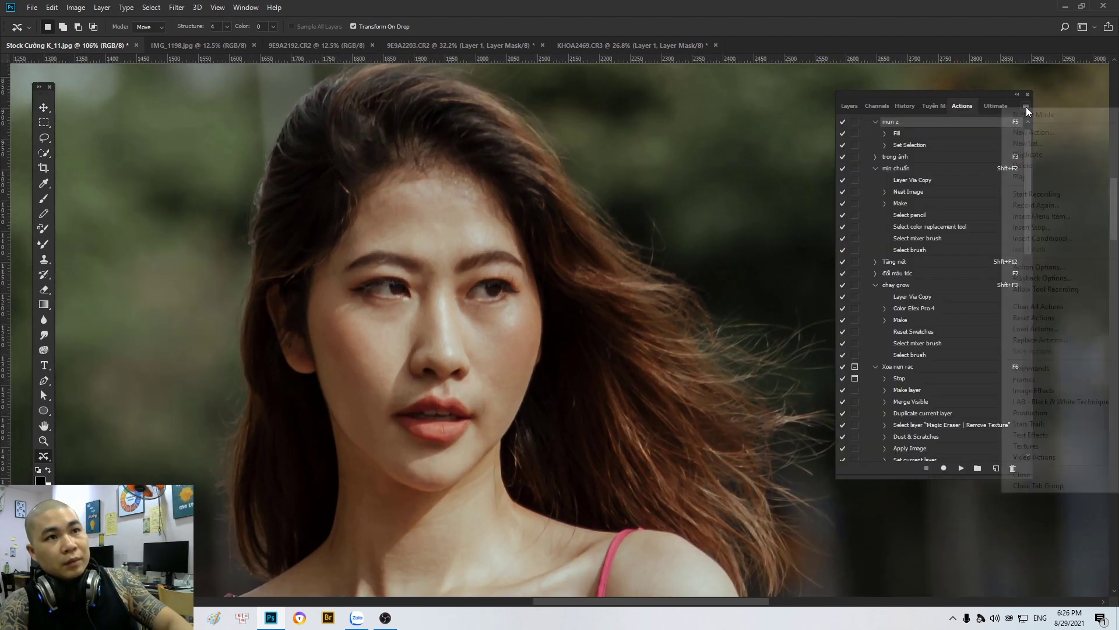
{"action": "left_click", "coordinate": [1034, 114]}
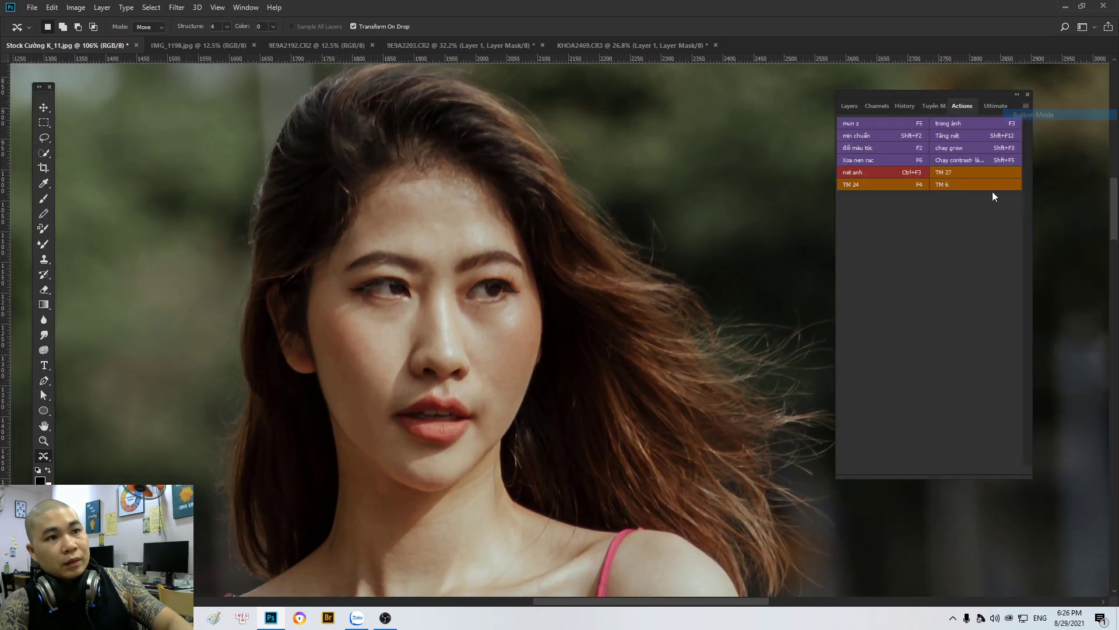
{"action": "left_click", "coordinate": [947, 186]}
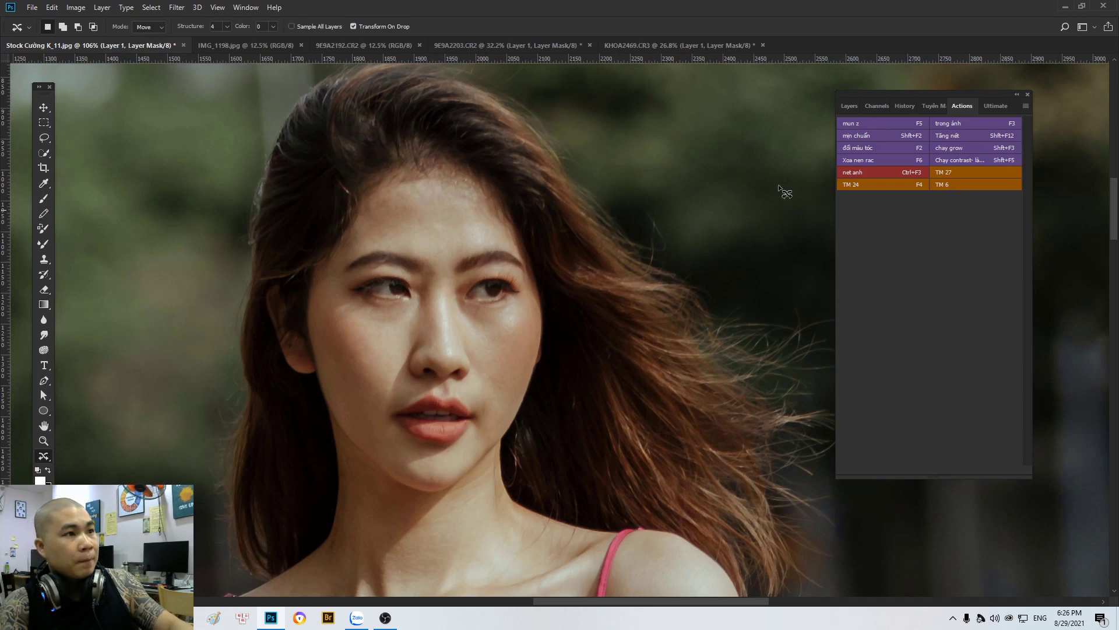
Step: Paint smoothing onto the forehead through Layer 1's mask with a 114 px soft brush
{"action": "left_click", "coordinate": [850, 106]}
{"action": "key", "text": "b"}
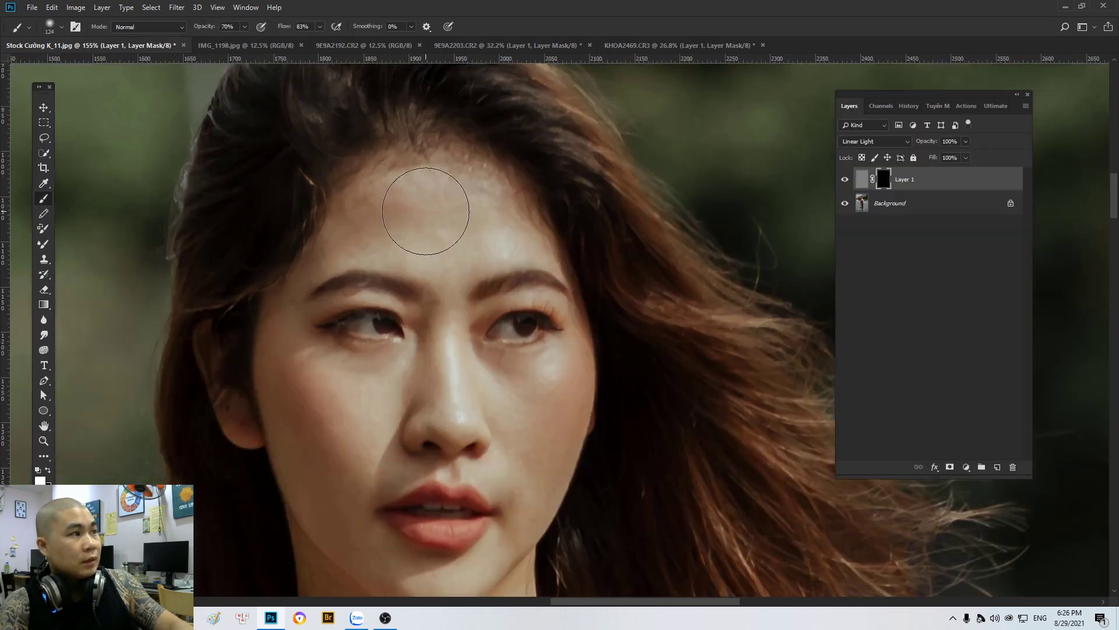
{"action": "scroll", "coordinate": [414, 204], "scroll_direction": "up", "scroll_amount": 2}
{"action": "scroll", "coordinate": [475, 252], "scroll_direction": "up", "scroll_amount": 1}
{"action": "right_click", "coordinate": [567, 304]}
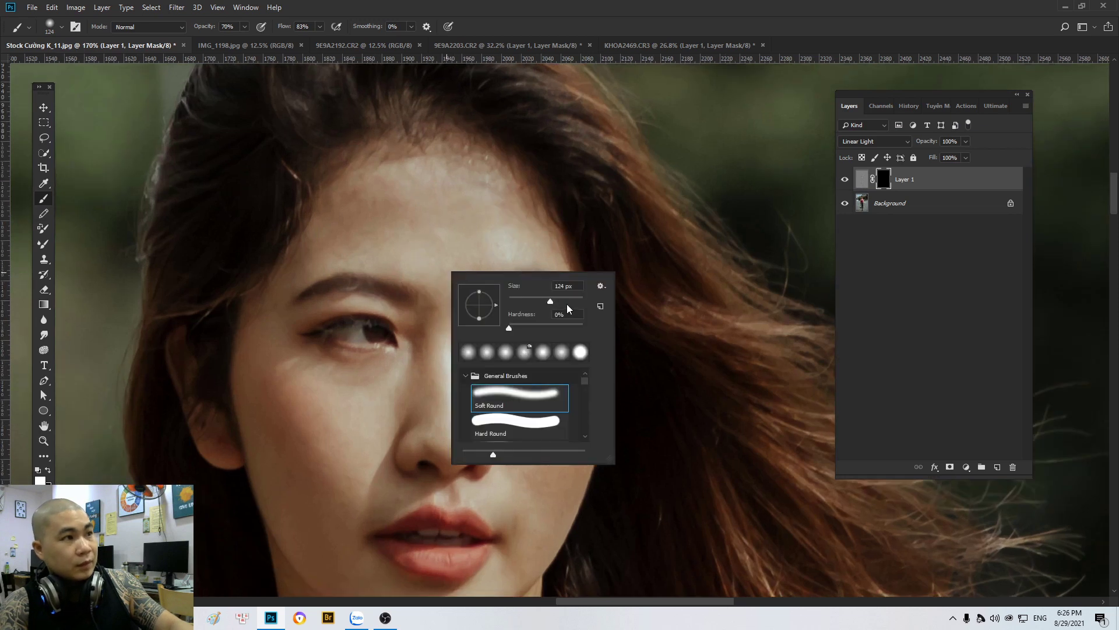
{"action": "left_click_drag", "start_coordinate": [551, 302], "coordinate": [548, 302]}
{"action": "left_click", "coordinate": [475, 213]}
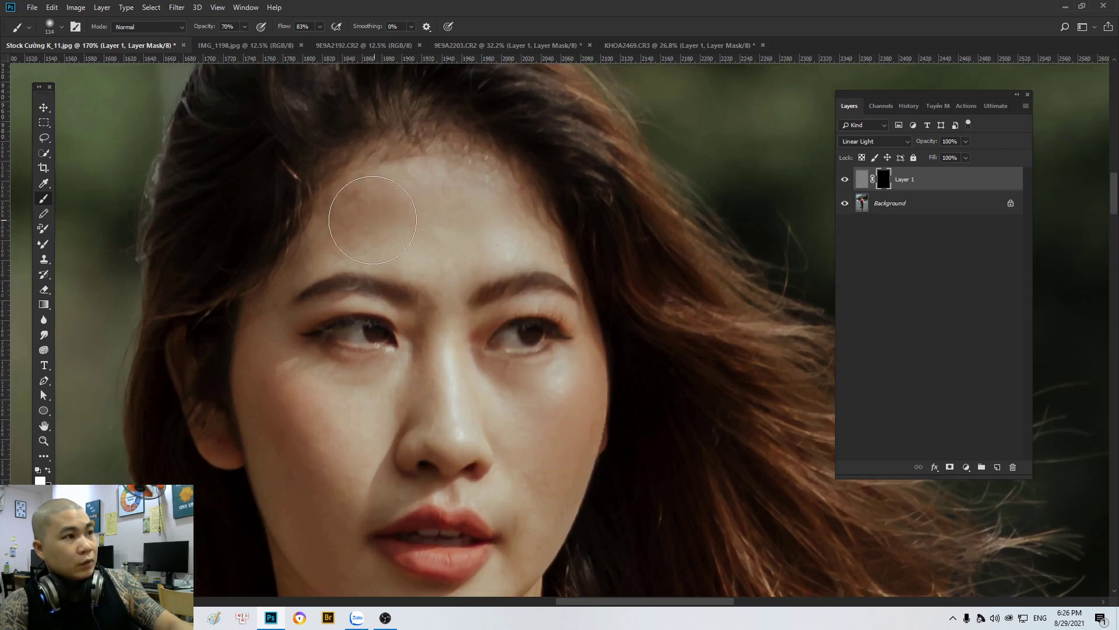
{"action": "mouse_move", "coordinate": [426, 227]}
{"action": "left_mouse_down"}
{"action": "mouse_move", "coordinate": [499, 220]}
{"action": "mouse_move", "coordinate": [408, 206]}
{"action": "mouse_move", "coordinate": [422, 239]}
{"action": "left_mouse_up"}
Step: Lower brush opacity to 40% and resize the brush to 86 px, then 72 px, for the cheeks
{"action": "scroll", "coordinate": [423, 239], "scroll_direction": "down", "scroll_amount": 1}
{"action": "scroll", "coordinate": [407, 337], "scroll_direction": "down", "scroll_amount": 1}
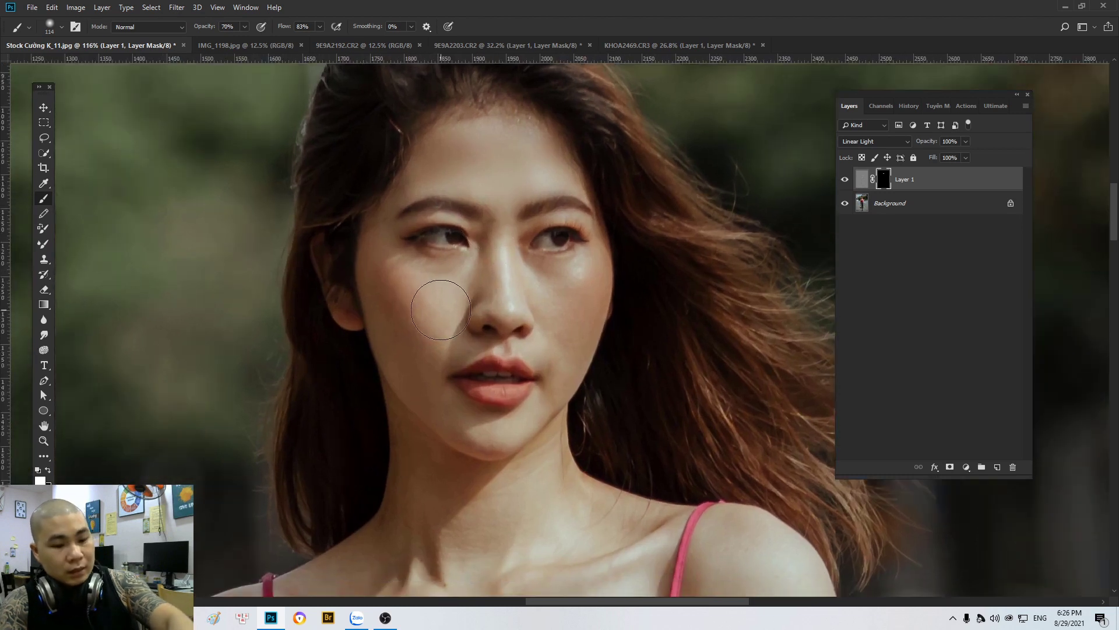
{"action": "scroll", "coordinate": [437, 294], "scroll_direction": "down", "scroll_amount": 1}
{"action": "key", "text": "4"}
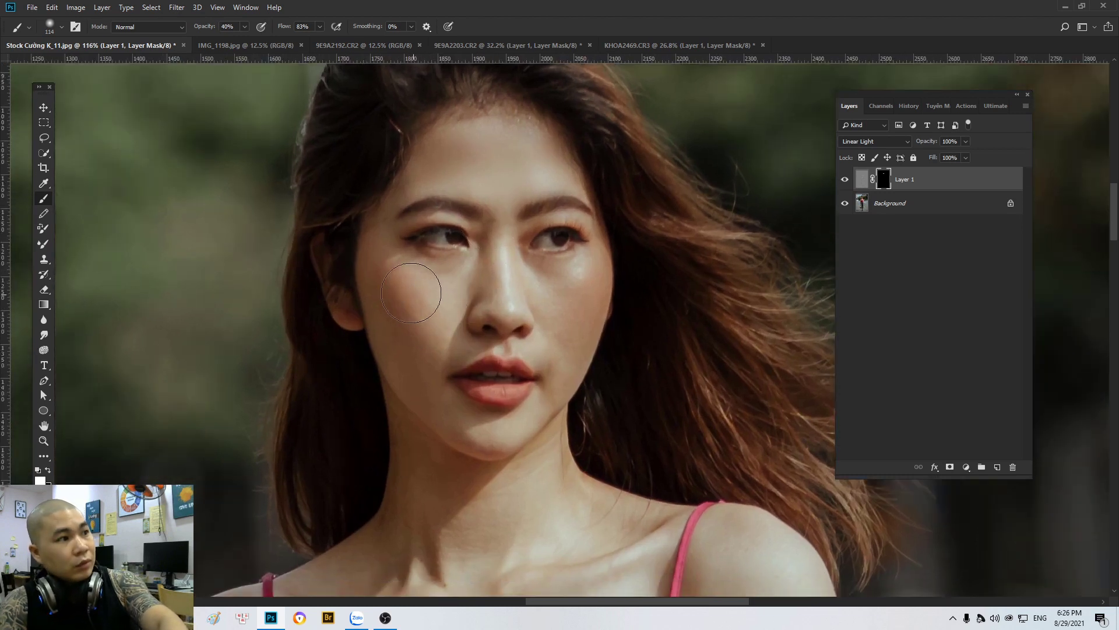
{"action": "right_click", "coordinate": [570, 320]}
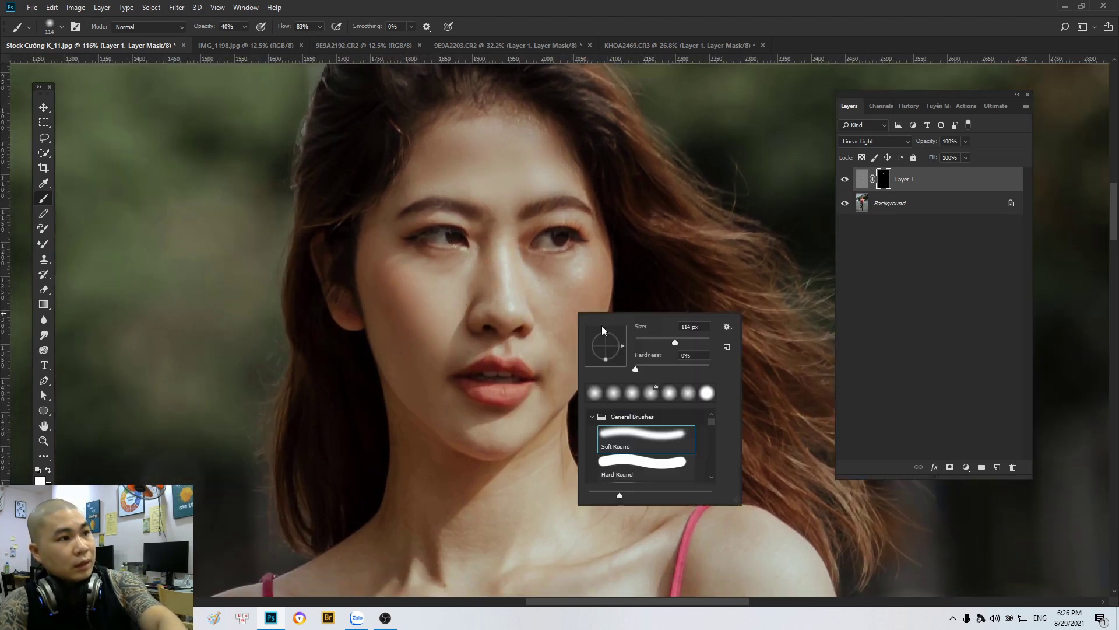
{"action": "left_click_drag", "start_coordinate": [668, 345], "coordinate": [669, 345]}
{"action": "key", "text": "Return"}
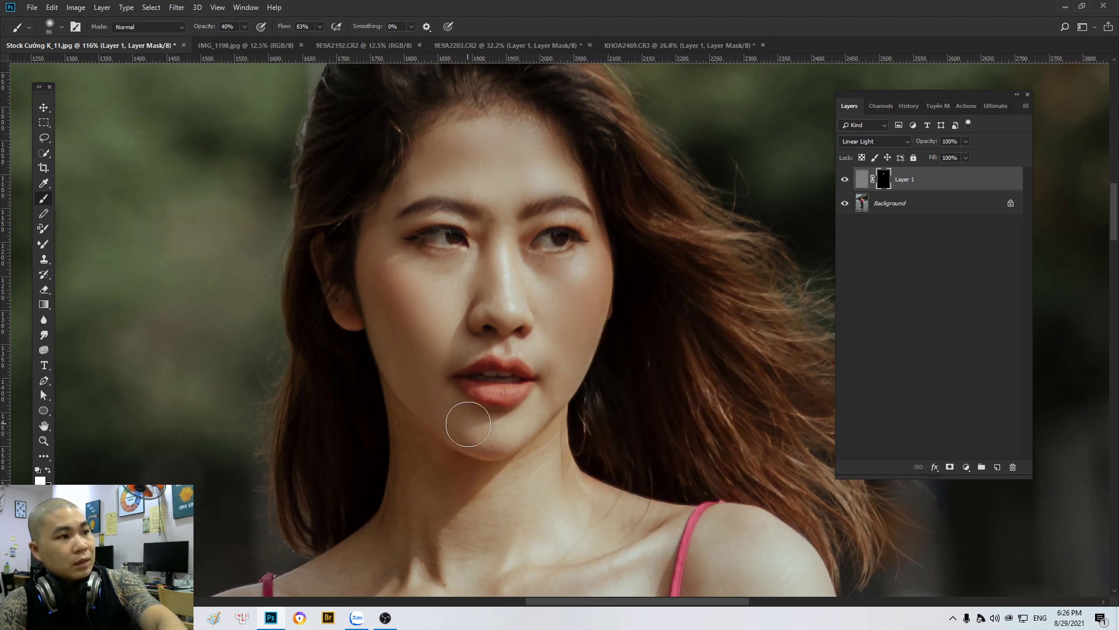
{"action": "right_click", "coordinate": [469, 277]}
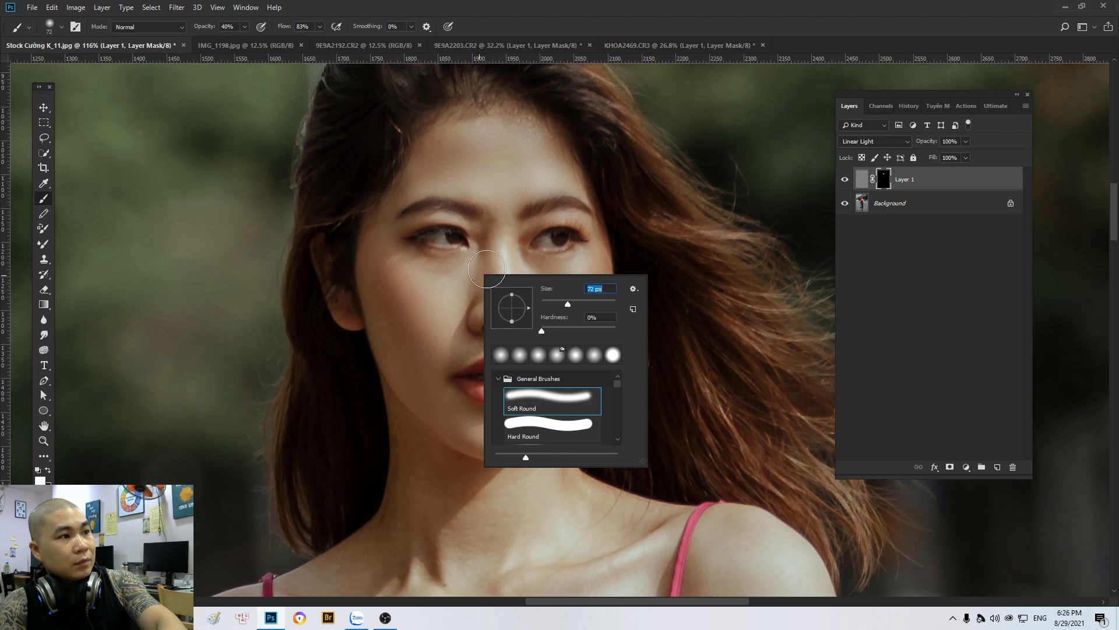
{"action": "key", "text": "Return"}
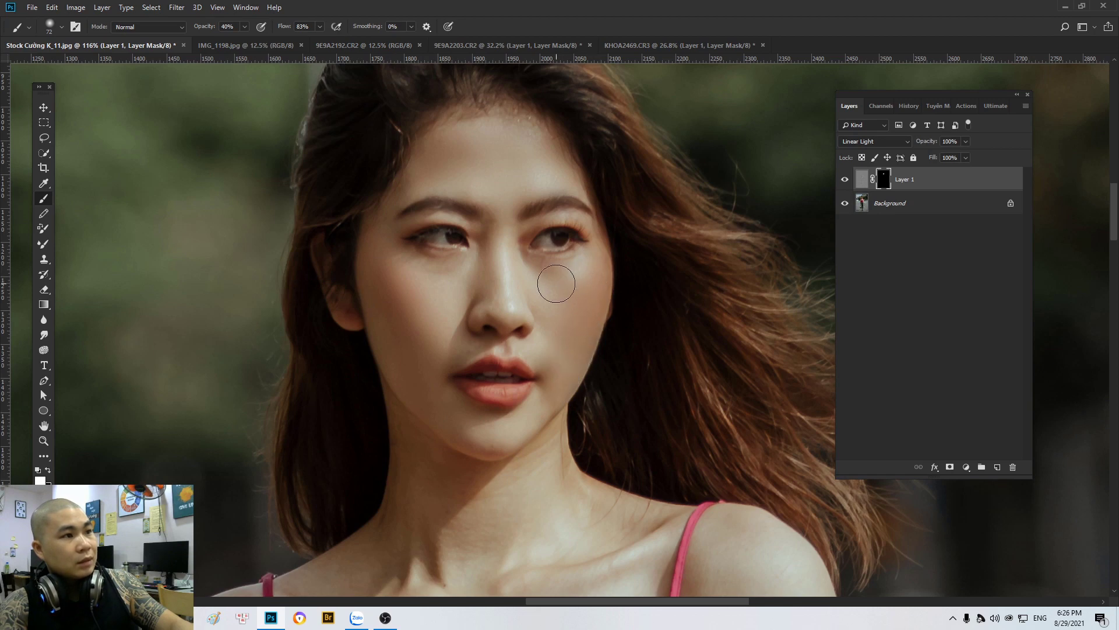
{"action": "scroll", "coordinate": [532, 269], "scroll_direction": "down", "scroll_amount": 3}
Step: Raise brush opacity to 70% and paint the smoothing onto the arm
{"action": "right_click", "coordinate": [565, 366]}
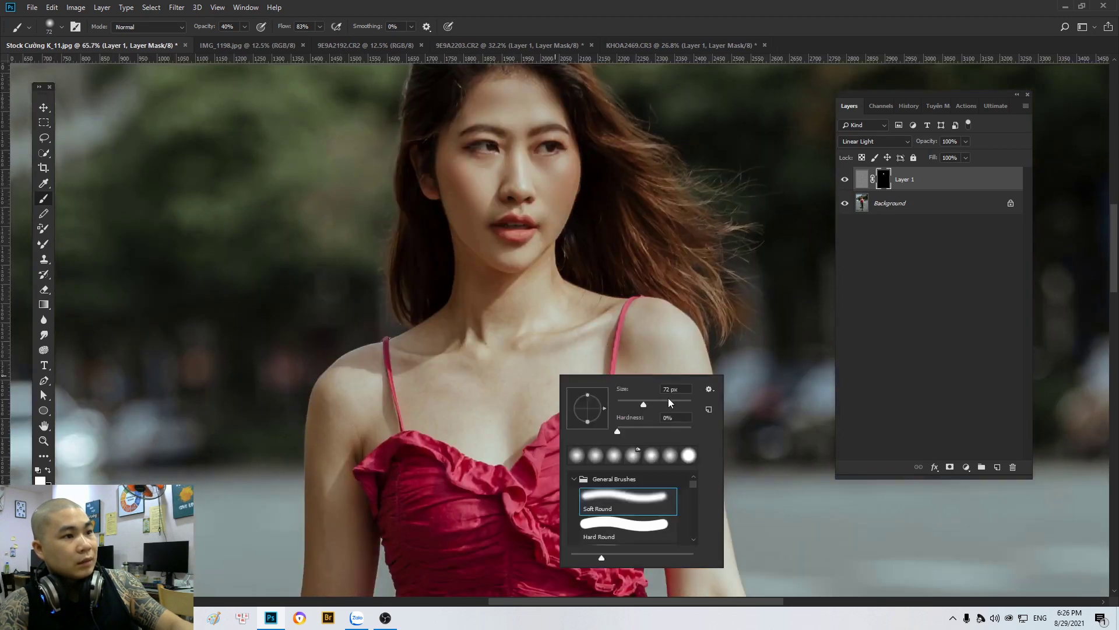
{"action": "left_click", "coordinate": [565, 366]}
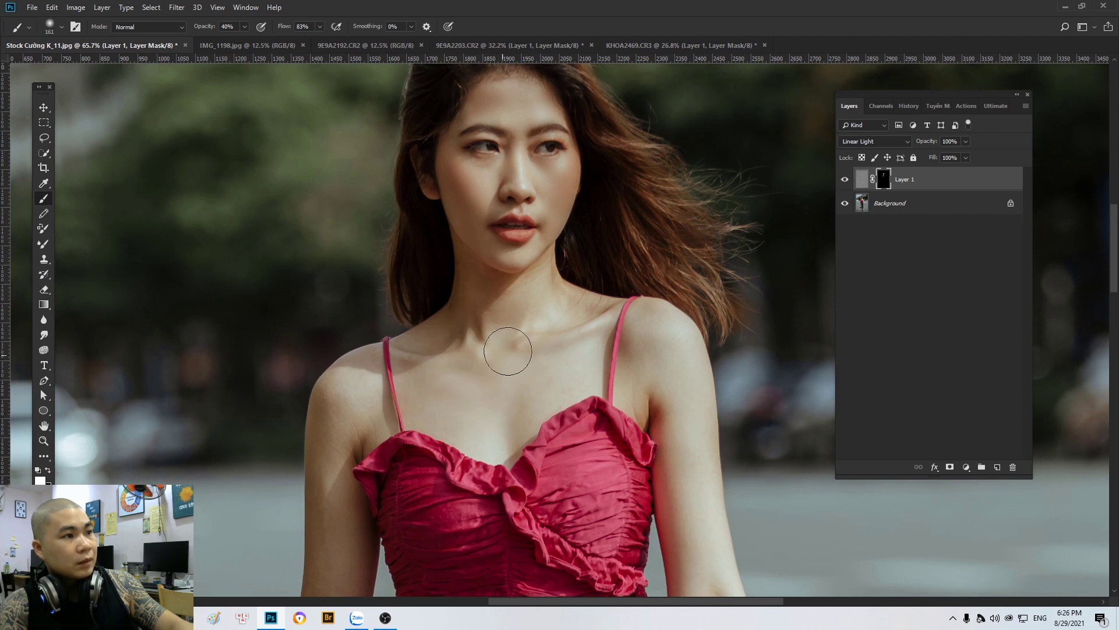
{"action": "left_click_drag", "start_coordinate": [669, 392], "coordinate": [655, 362]}
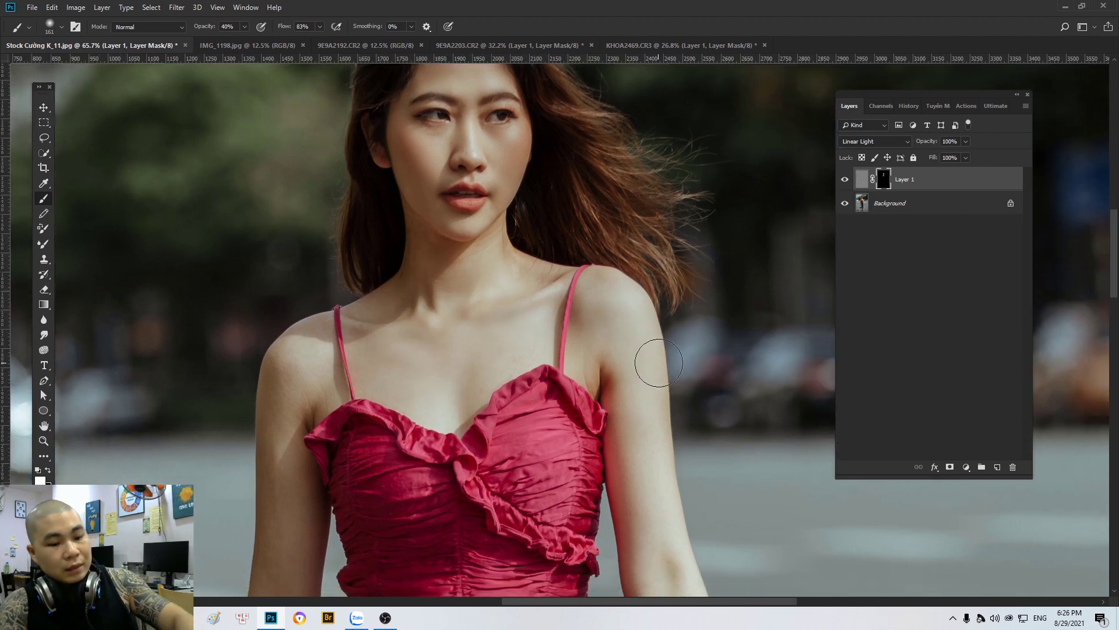
{"action": "key", "text": "7"}
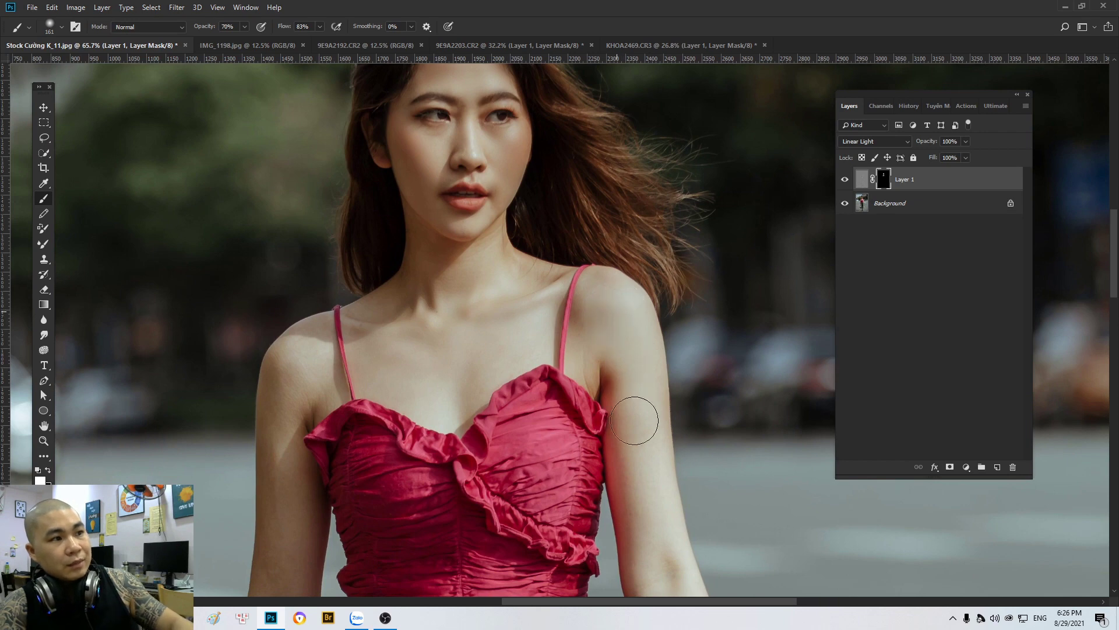
{"action": "mouse_move", "coordinate": [635, 417]}
{"action": "left_mouse_down"}
{"action": "mouse_move", "coordinate": [624, 334]}
{"action": "mouse_move", "coordinate": [527, 166]}
{"action": "left_mouse_up"}
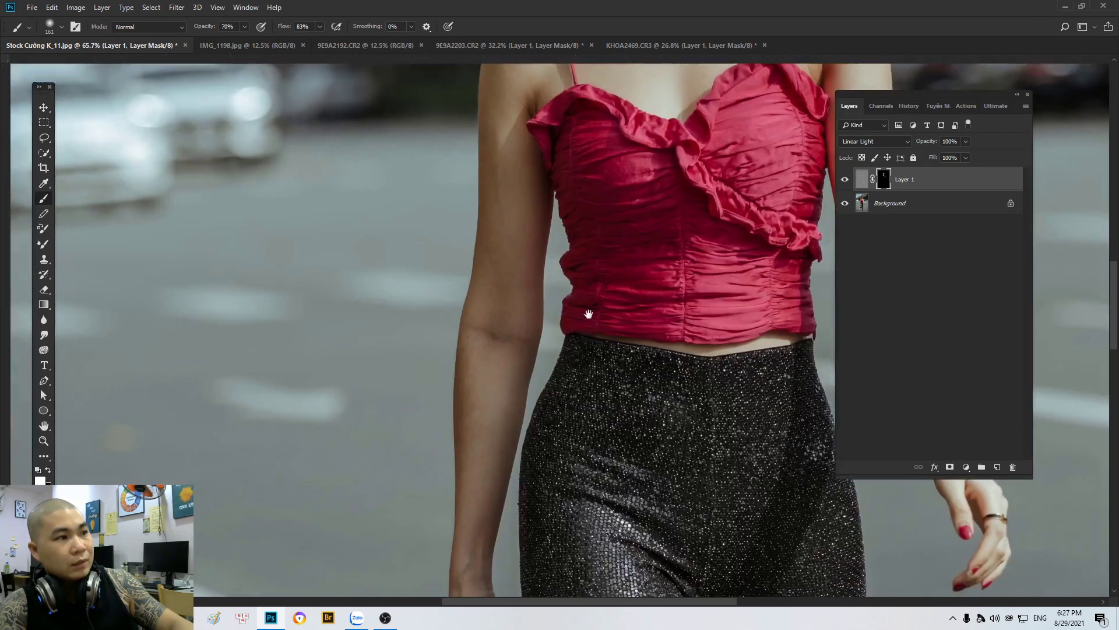
{"action": "scroll", "coordinate": [536, 168], "scroll_direction": "up", "scroll_amount": 5}
{"action": "scroll", "coordinate": [536, 326], "scroll_direction": "down", "scroll_amount": 2}
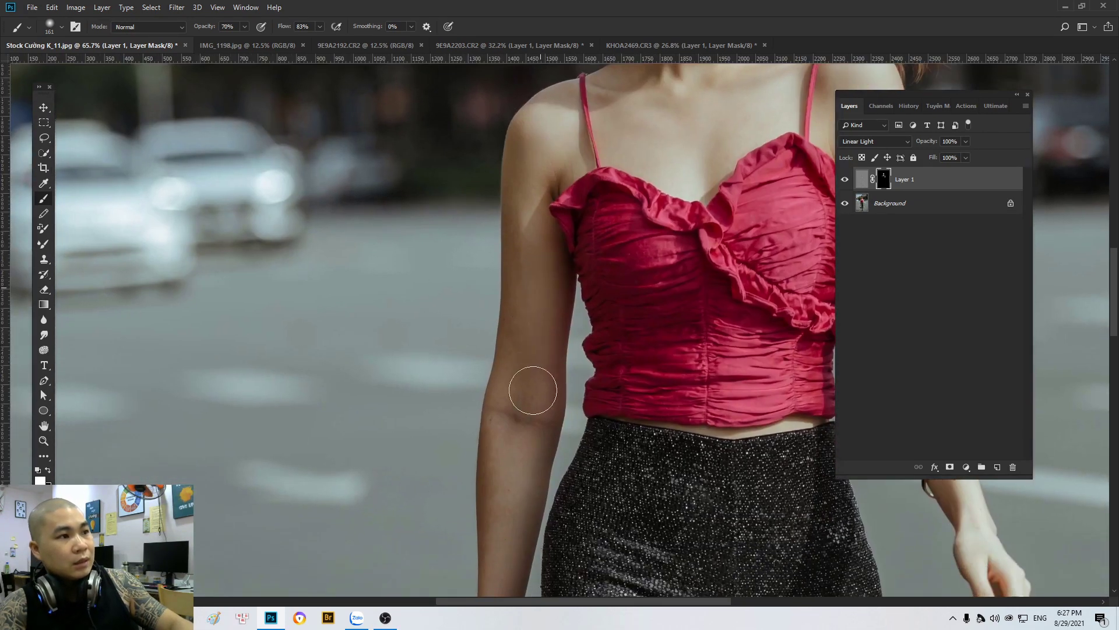
{"action": "scroll", "coordinate": [530, 388], "scroll_direction": "down", "scroll_amount": 5}
Step: Shrink the brush to 111 px and brush smoothing over the neck and chest
{"action": "right_click", "coordinate": [532, 390]}
{"action": "key", "text": "Return"}
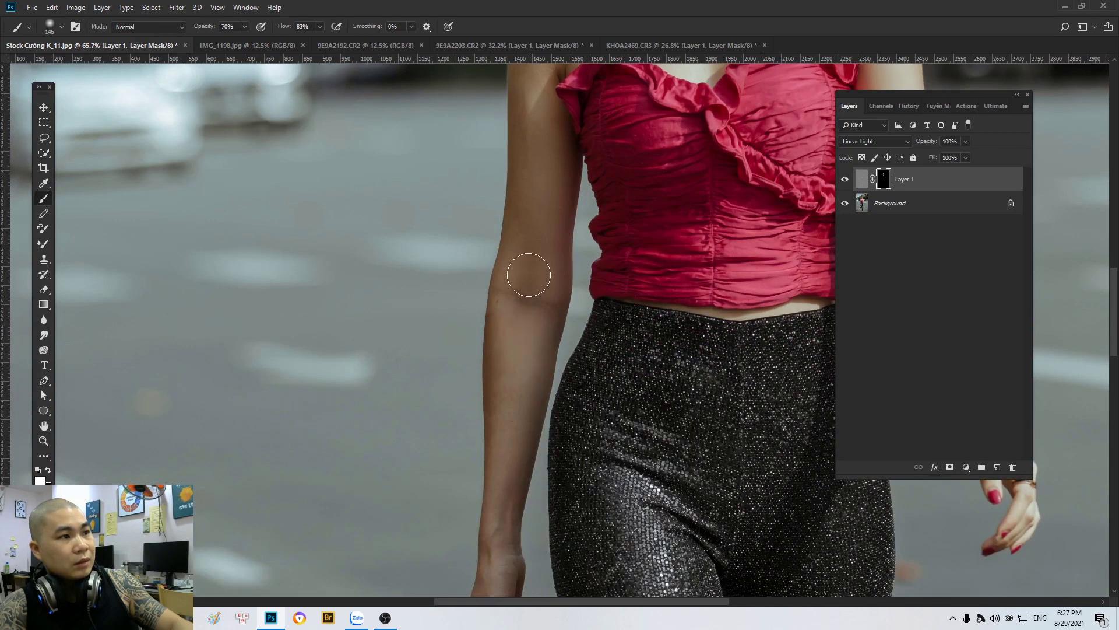
{"action": "scroll", "coordinate": [524, 326], "scroll_direction": "down", "scroll_amount": 3}
{"action": "scroll", "coordinate": [513, 408], "scroll_direction": "down", "scroll_amount": 1}
{"action": "right_click", "coordinate": [514, 409]}
{"action": "left_click_drag", "start_coordinate": [622, 444], "coordinate": [615, 443]}
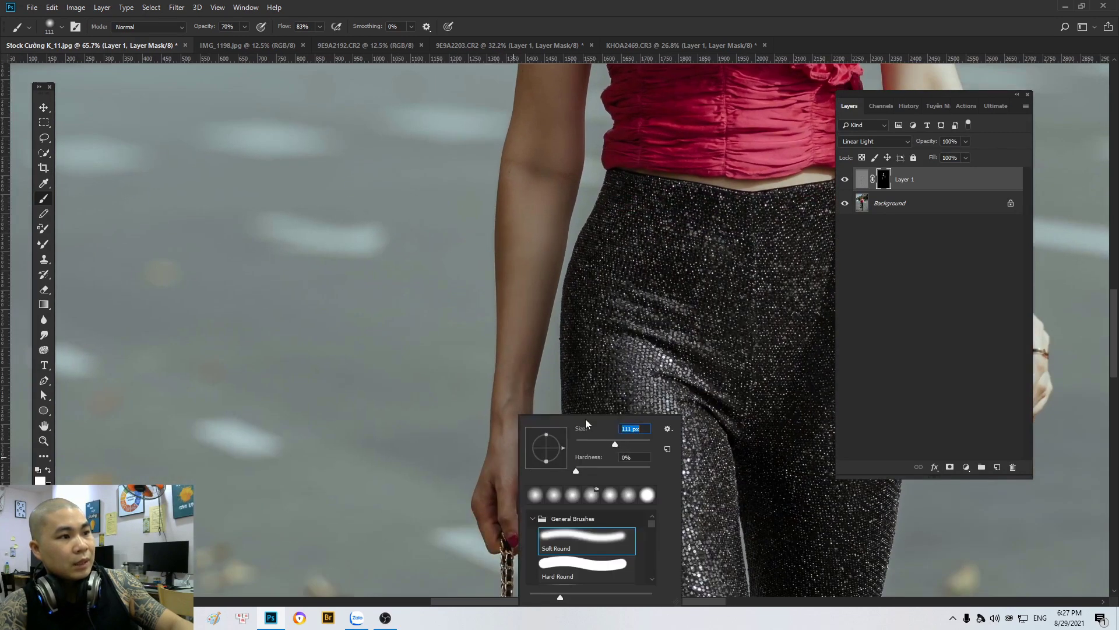
{"action": "key", "text": "Return"}
{"action": "scroll", "coordinate": [519, 348], "scroll_direction": "up", "scroll_amount": 1}
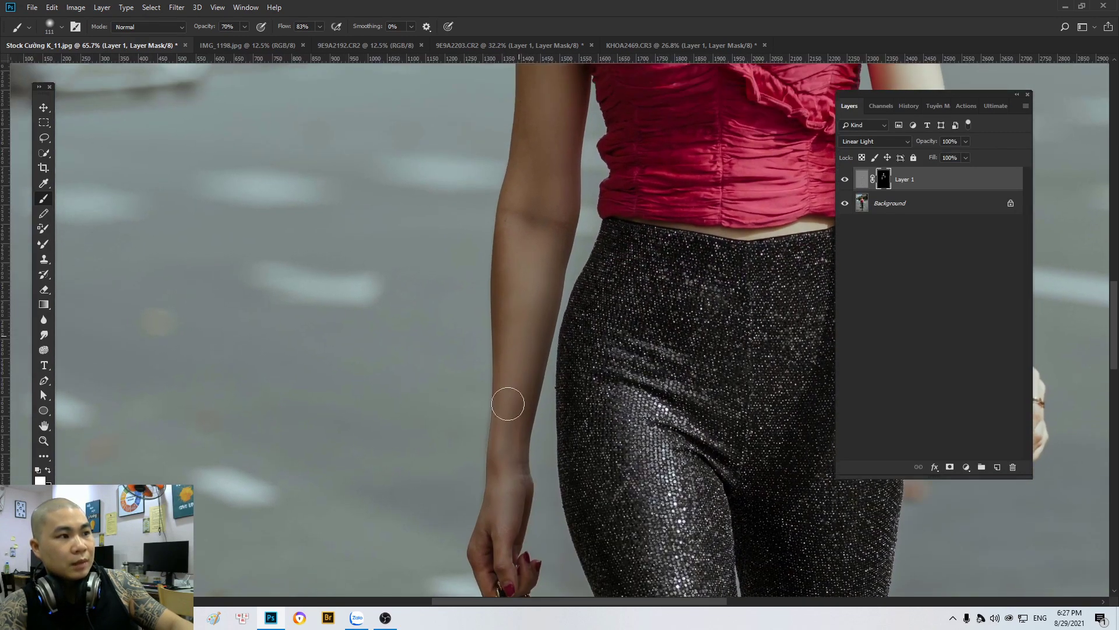
{"action": "scroll", "coordinate": [510, 400], "scroll_direction": "up", "scroll_amount": 2}
{"action": "scroll", "coordinate": [517, 392], "scroll_direction": "up", "scroll_amount": 3}
{"action": "scroll", "coordinate": [487, 467], "scroll_direction": "up", "scroll_amount": 8}
{"action": "scroll", "coordinate": [598, 429], "scroll_direction": "up", "scroll_amount": 2}
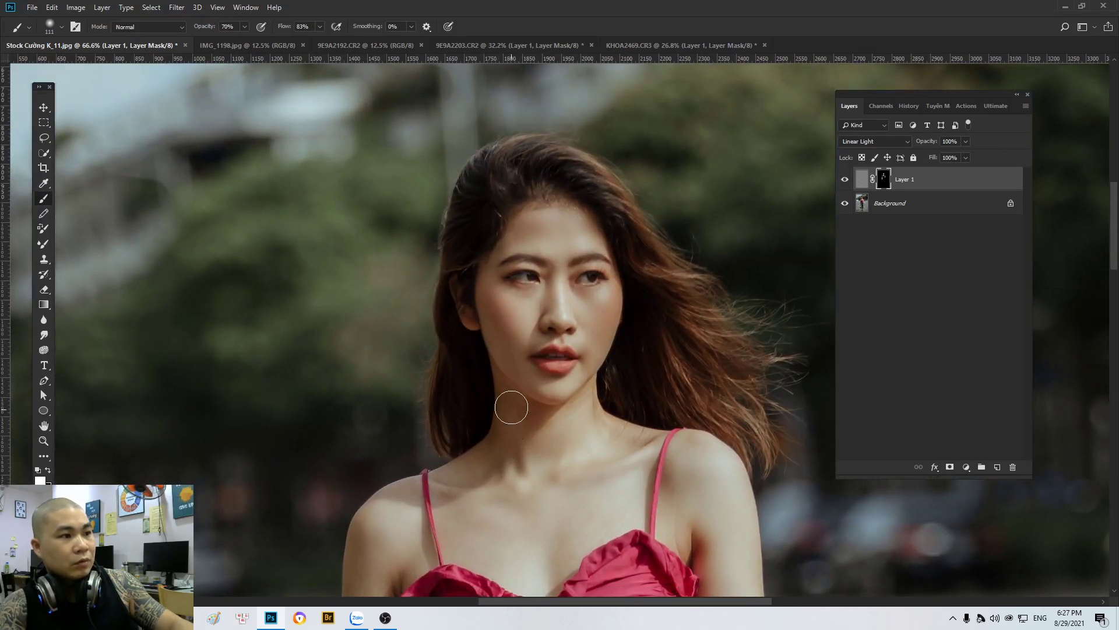
{"action": "scroll", "coordinate": [534, 478], "scroll_direction": "down", "scroll_amount": 2}
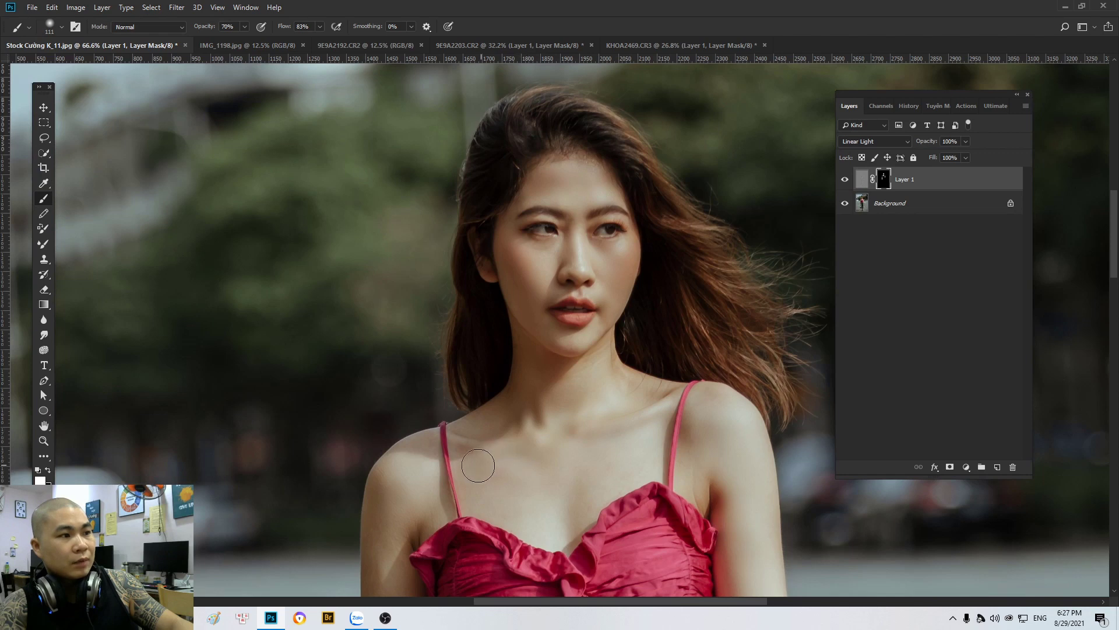
{"action": "scroll", "coordinate": [478, 465], "scroll_direction": "down", "scroll_amount": 1}
{"action": "scroll", "coordinate": [642, 454], "scroll_direction": "right", "scroll_amount": 2}
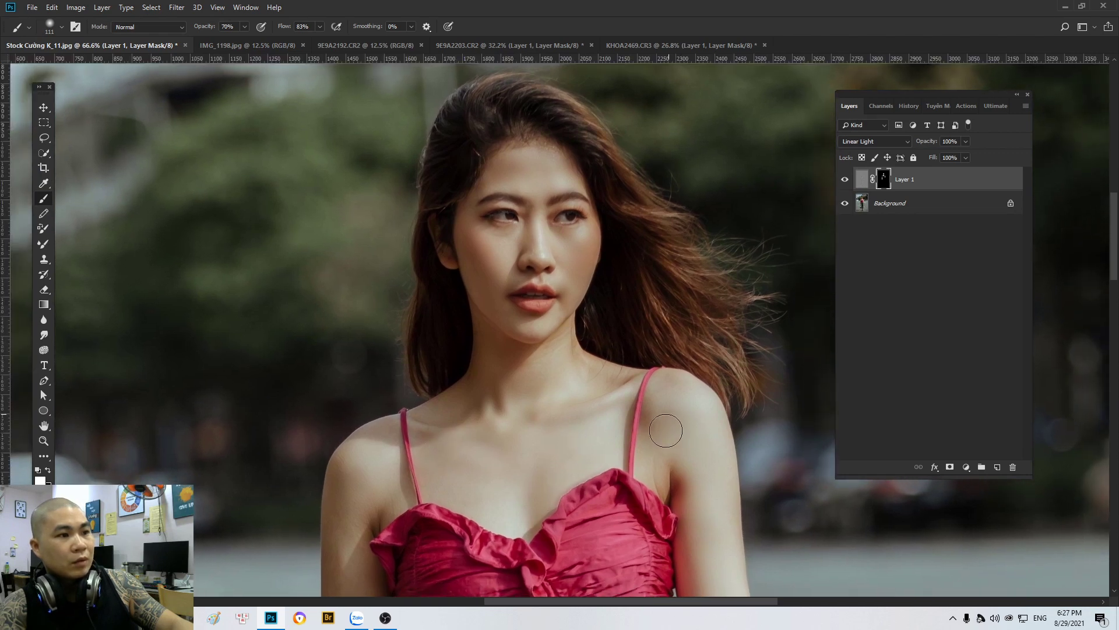
{"action": "scroll", "coordinate": [689, 490], "scroll_direction": "up", "scroll_amount": 1}
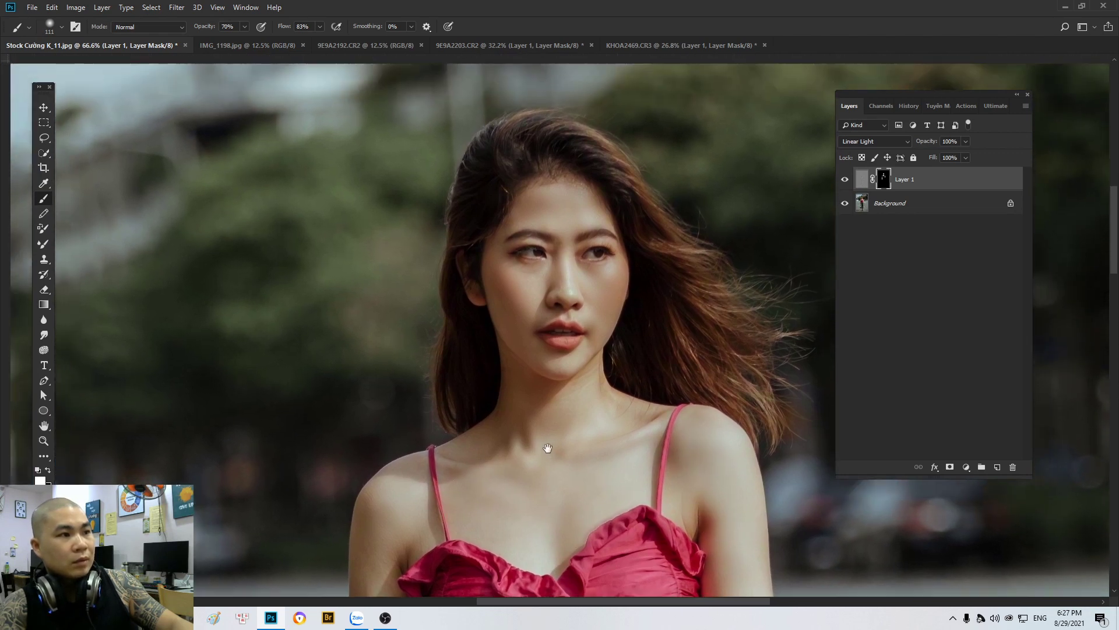
{"action": "scroll", "coordinate": [466, 297], "scroll_direction": "up", "scroll_amount": 1}
Step: Adjust the brush settings and finish brushing smoothing across the shoulders
{"action": "right_click", "coordinate": [582, 345]}
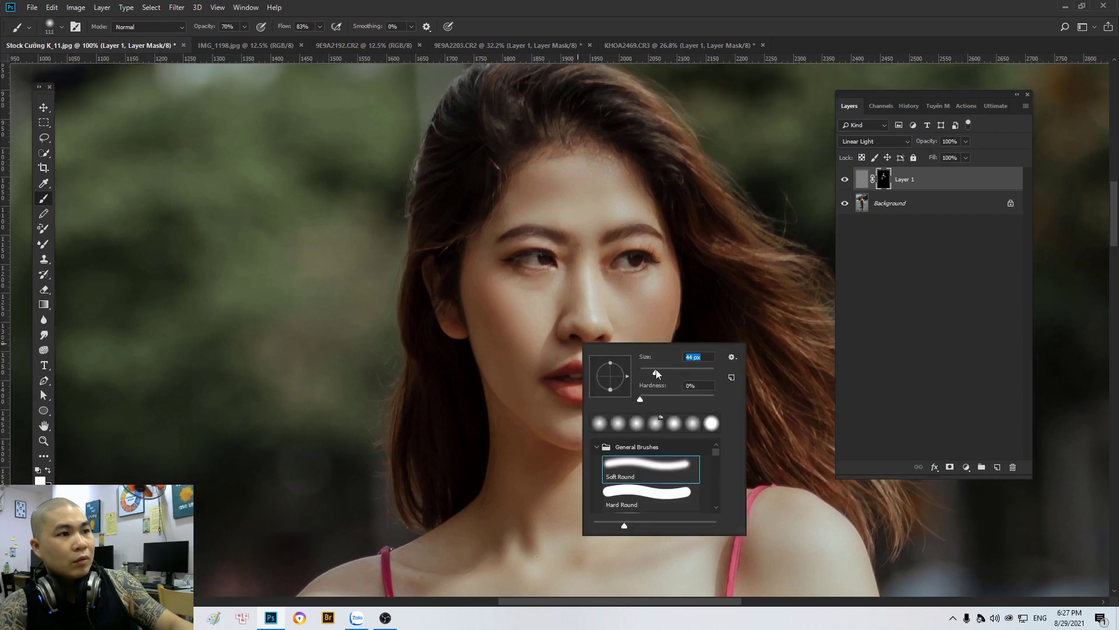
{"action": "key", "text": "Return"}
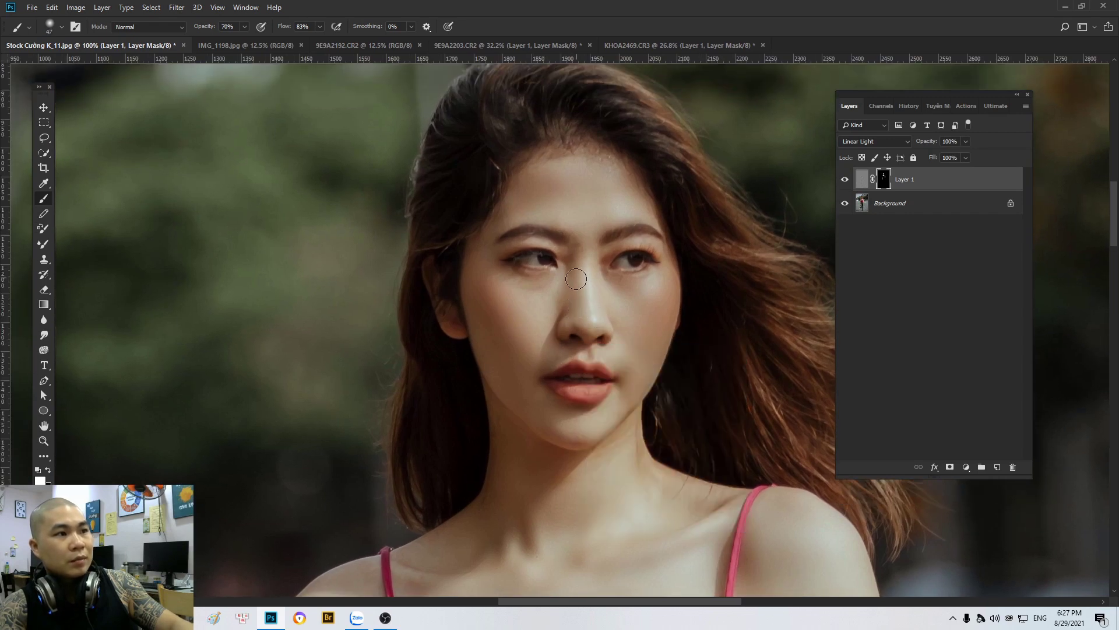
{"action": "scroll", "coordinate": [576, 278], "scroll_direction": "down", "scroll_amount": 1}
{"action": "scroll", "coordinate": [606, 279], "scroll_direction": "down", "scroll_amount": 1}
{"action": "scroll", "coordinate": [646, 282], "scroll_direction": "up", "scroll_amount": 1}
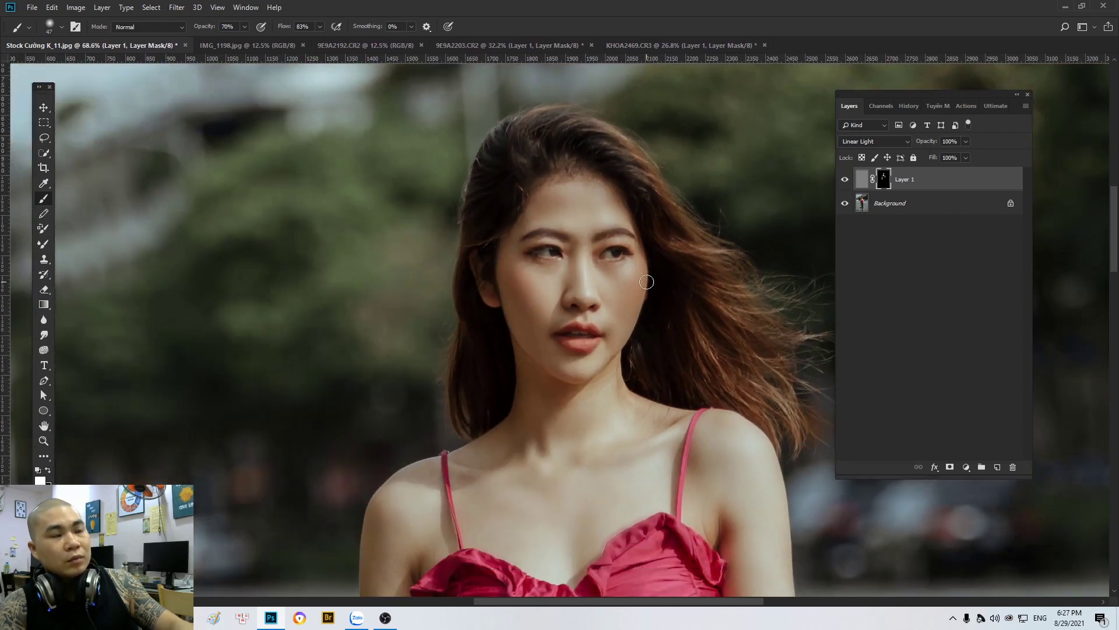
{"action": "scroll", "coordinate": [641, 291], "scroll_direction": "down", "scroll_amount": 1}
{"action": "scroll", "coordinate": [591, 307], "scroll_direction": "up", "scroll_amount": 1}
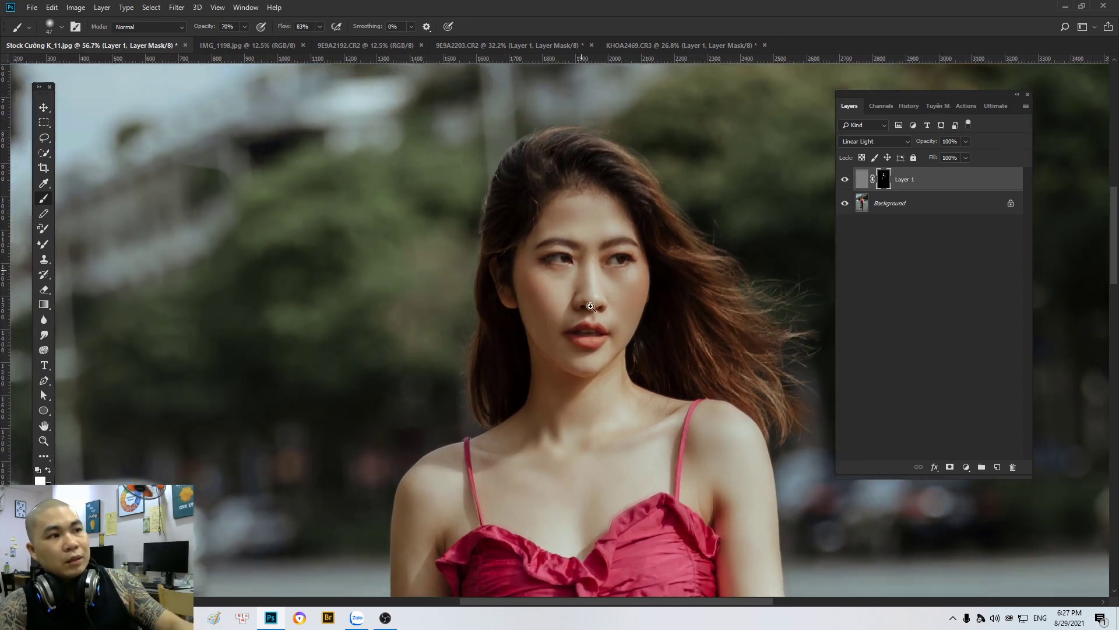
{"action": "scroll", "coordinate": [591, 307], "scroll_direction": "up", "scroll_amount": 2}
Step: Set Layer 1 opacity to 80% and merge the smoothing into the photo
{"action": "key", "text": "v"}
{"action": "key", "text": "8"}
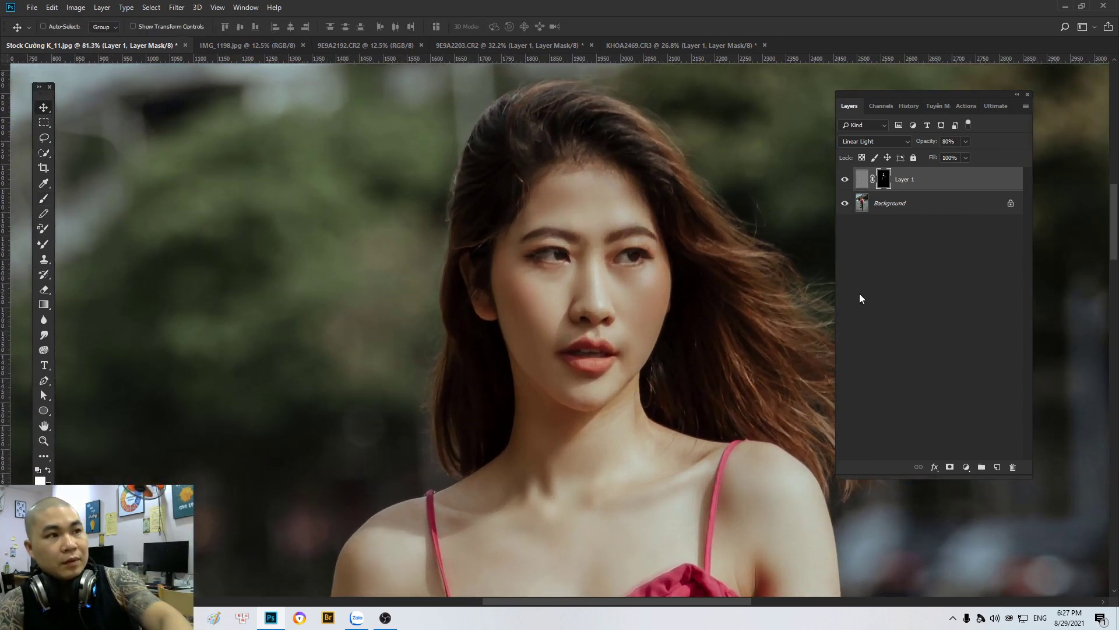
{"action": "scroll", "coordinate": [641, 309], "scroll_direction": "up", "scroll_amount": 1}
{"action": "key", "text": "Delete"}
Step: Sharpen a duplicate of the photo with Unsharp Mask and merge it into the Background
{"action": "scroll", "coordinate": [615, 313], "scroll_direction": "up", "scroll_amount": 2}
{"action": "key", "text": "ctrl+j"}
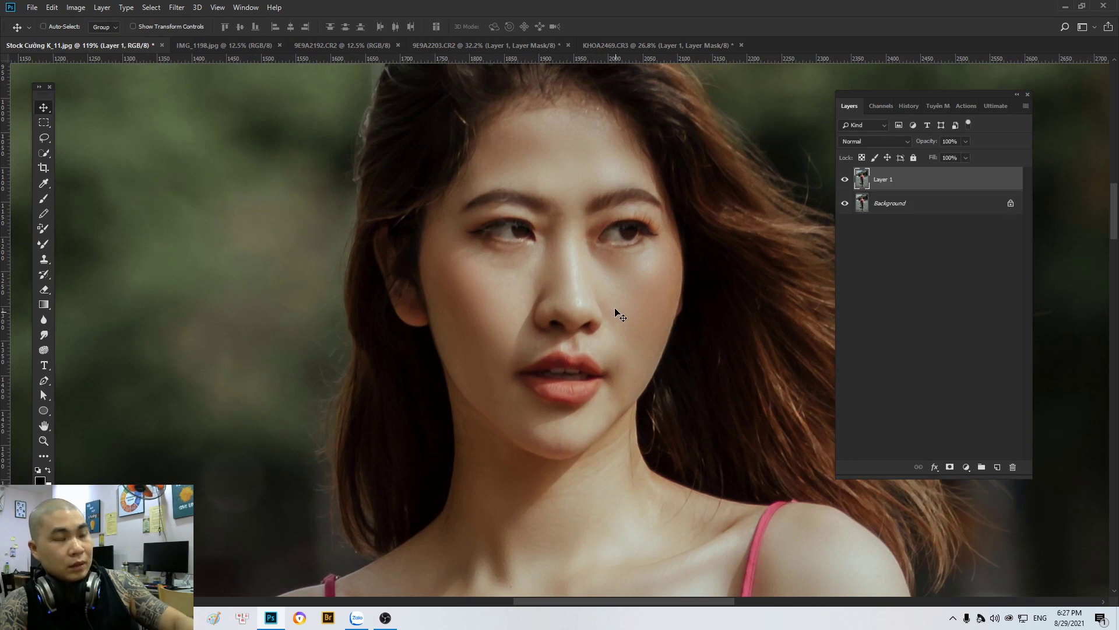
{"action": "key", "text": "alt+t"}
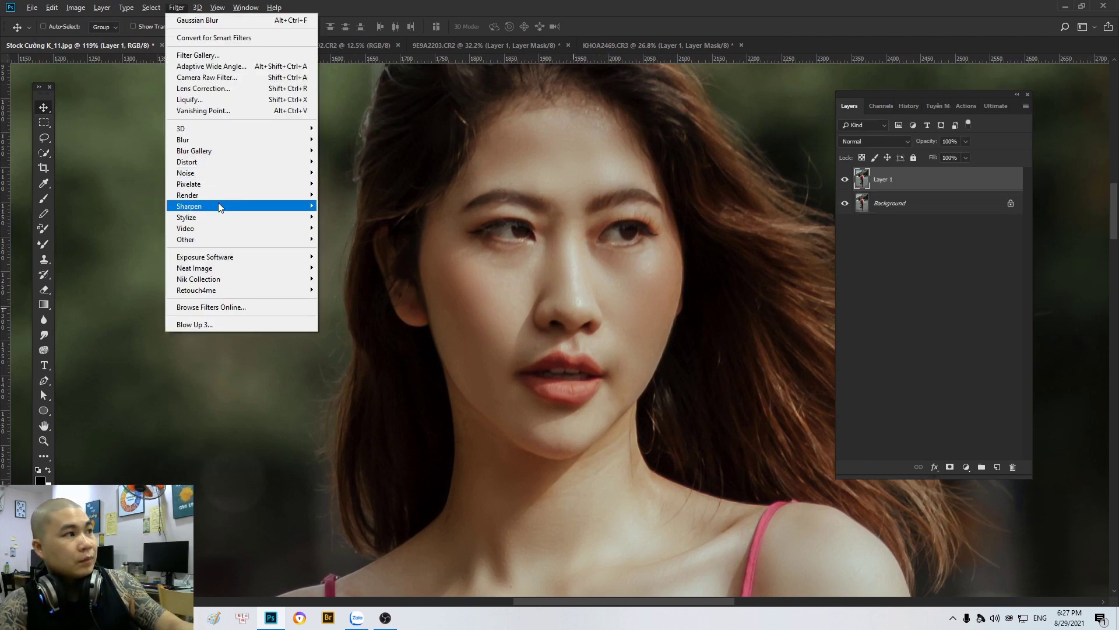
{"action": "mouse_move", "coordinate": [189, 206]}
{"action": "left_click", "coordinate": [374, 261]}
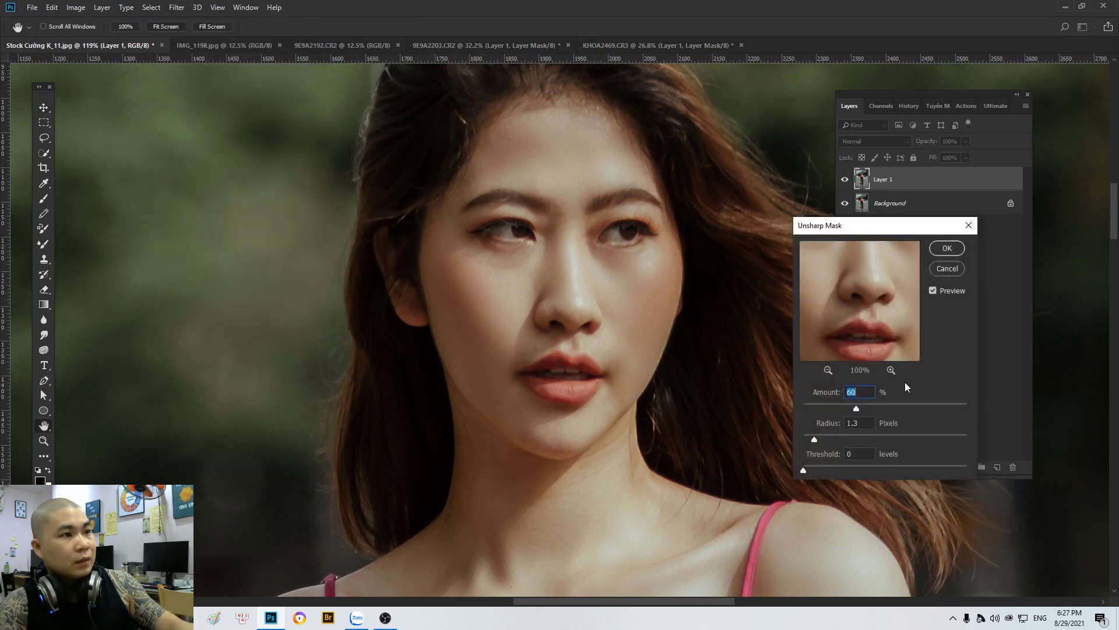
{"action": "left_click", "coordinate": [947, 249]}
{"action": "key", "text": "ctrl+e"}
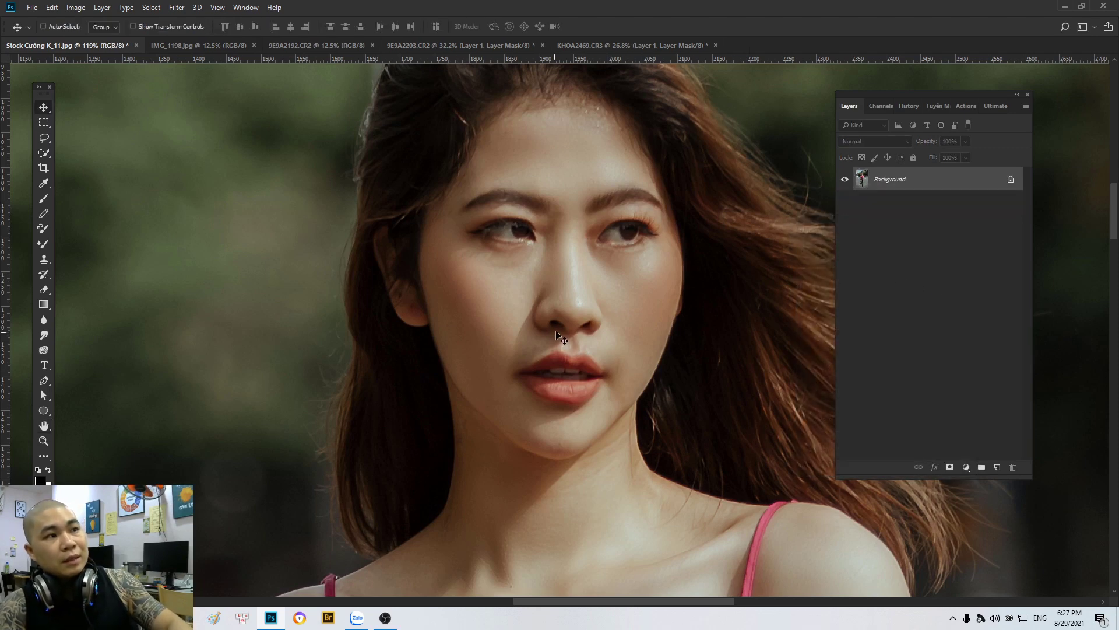
{"action": "scroll", "coordinate": [549, 300], "scroll_direction": "up", "scroll_amount": 1}
{"action": "scroll", "coordinate": [549, 300], "scroll_direction": "down", "scroll_amount": 1}
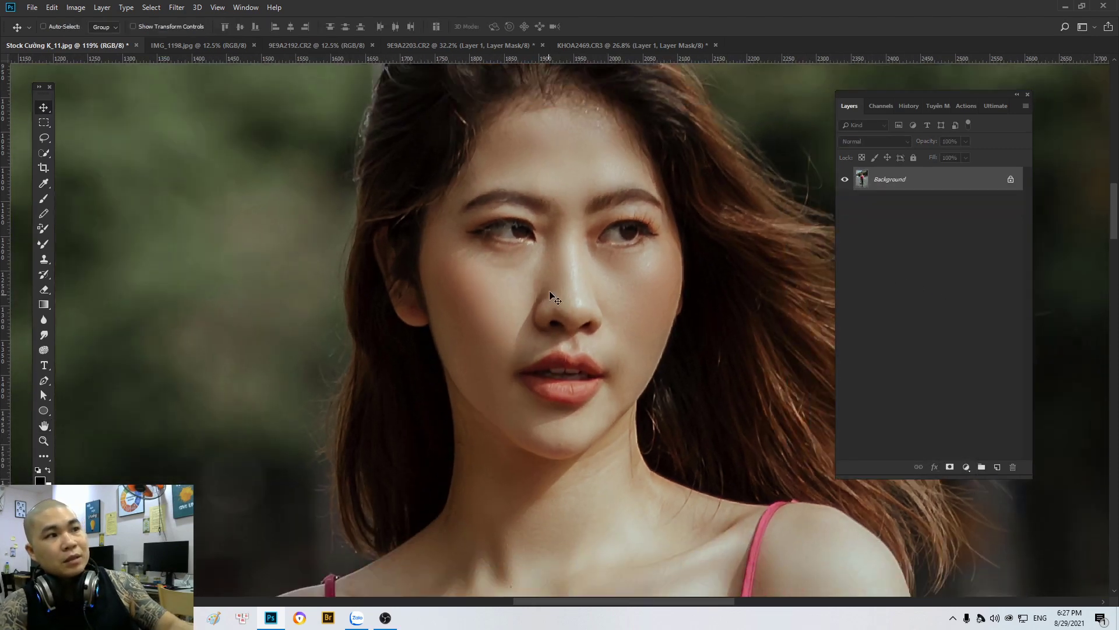
Step: Compare the original snapshot in History with the finished retouch, ending on the retouched state
{"action": "left_click", "coordinate": [912, 107]}
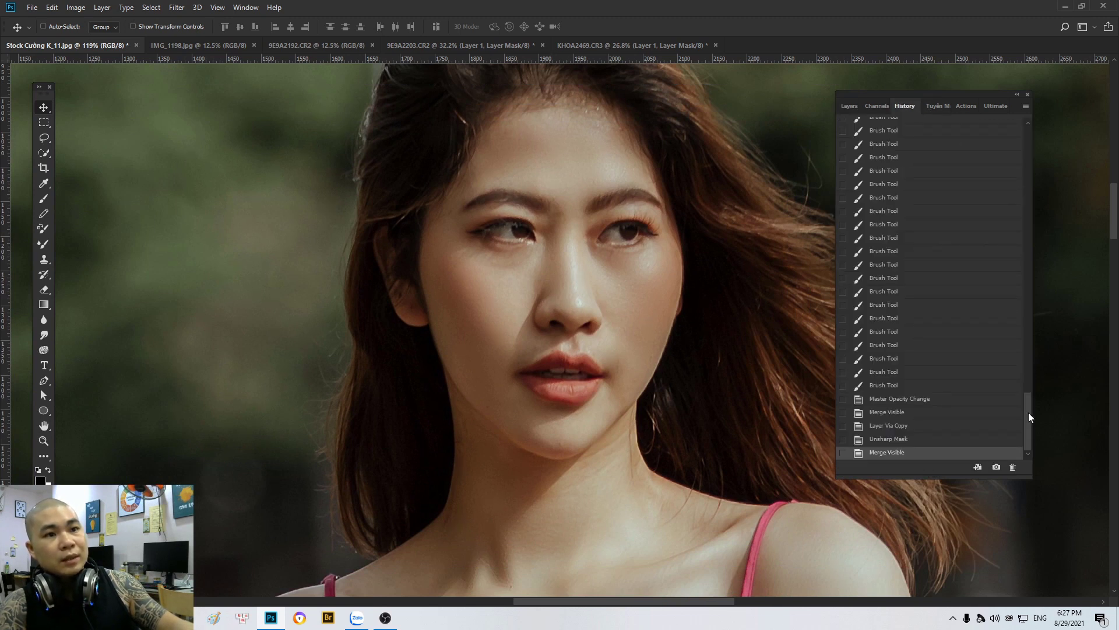
{"action": "left_click_drag", "start_coordinate": [1028, 416], "coordinate": [1017, 135]}
{"action": "left_click", "coordinate": [991, 129]}
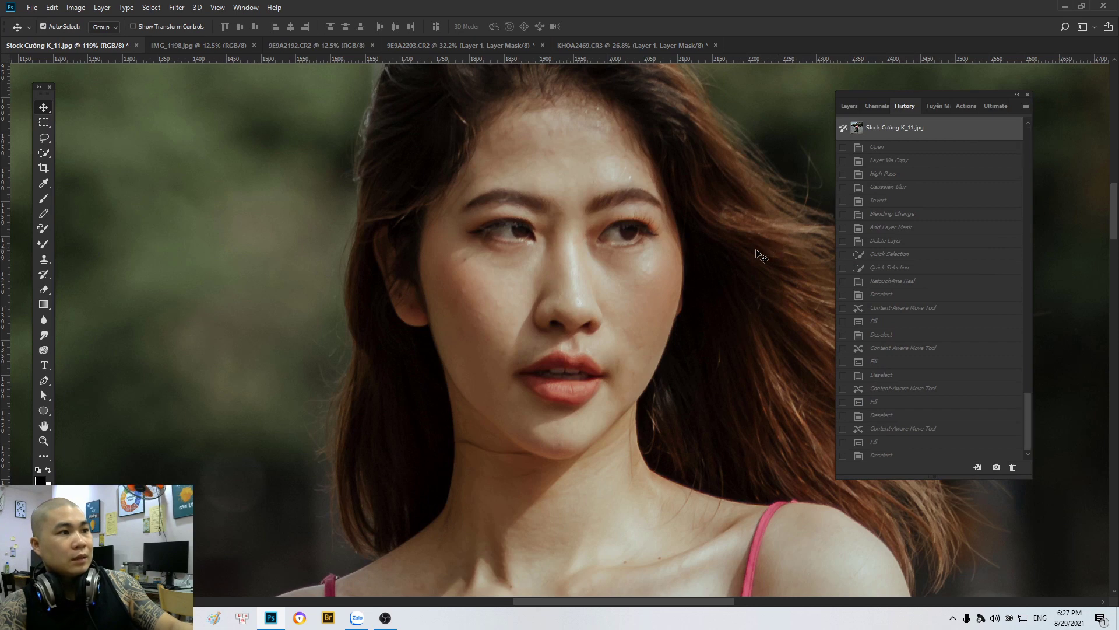
{"action": "key", "text": "ctrl+alt+z"}
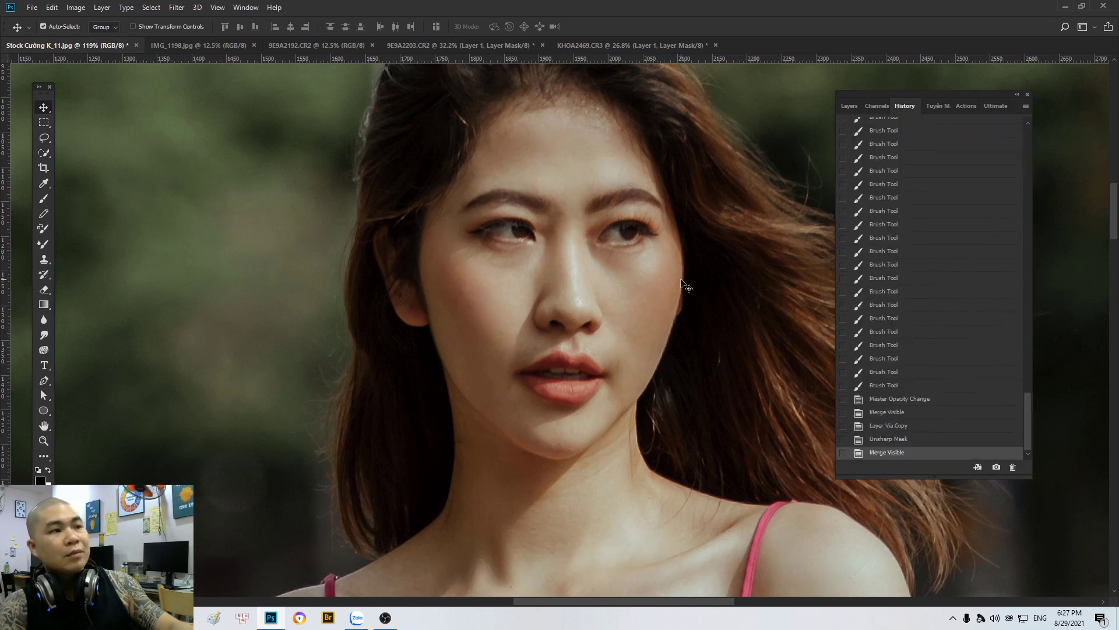
{"action": "key", "text": "ctrl+alt+z"}
{"action": "key", "text": "ctrl+alt+z"}
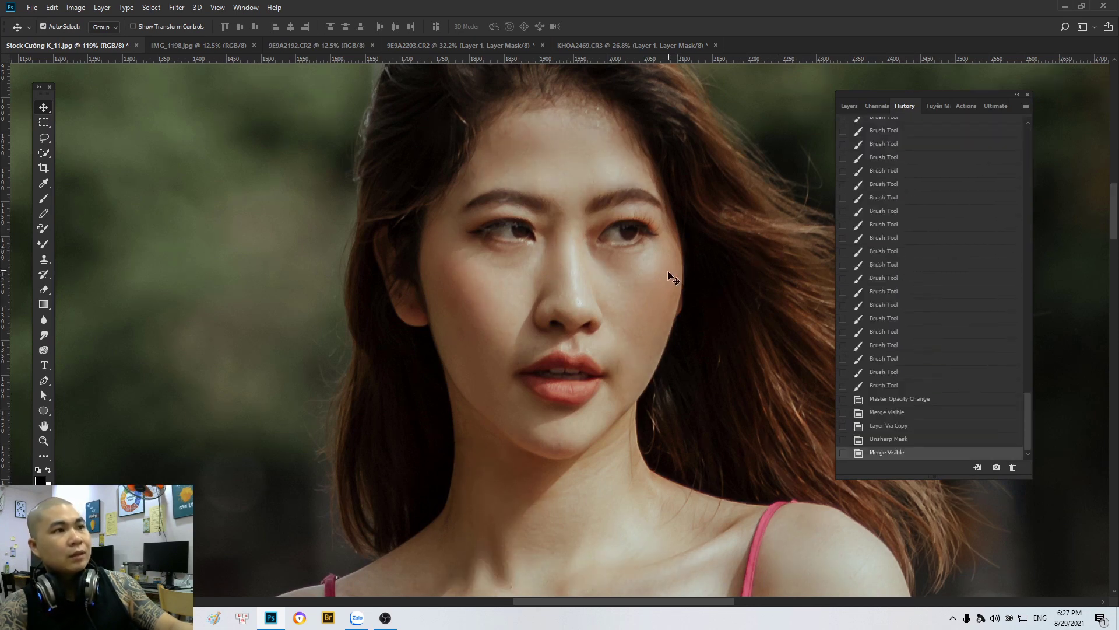
{"action": "key", "text": "ctrl+alt+z"}
{"action": "key", "text": "ctrl+alt+z"}
{"action": "key", "text": "ctrl+alt+z"}
{"action": "key", "text": "ctrl+alt+z"}
{"action": "scroll", "coordinate": [666, 280], "scroll_direction": "down", "scroll_amount": 2}
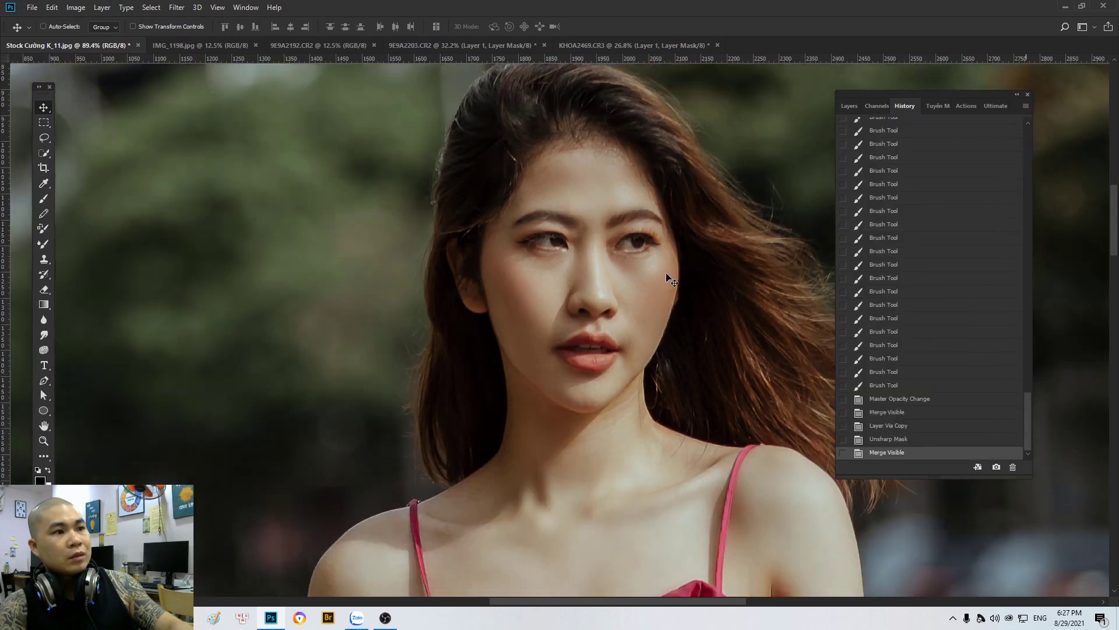
{"action": "scroll", "coordinate": [664, 283], "scroll_direction": "down", "scroll_amount": 2}
{"action": "scroll", "coordinate": [663, 286], "scroll_direction": "down", "scroll_amount": 2}
{"action": "scroll", "coordinate": [663, 285], "scroll_direction": "up", "scroll_amount": 2}
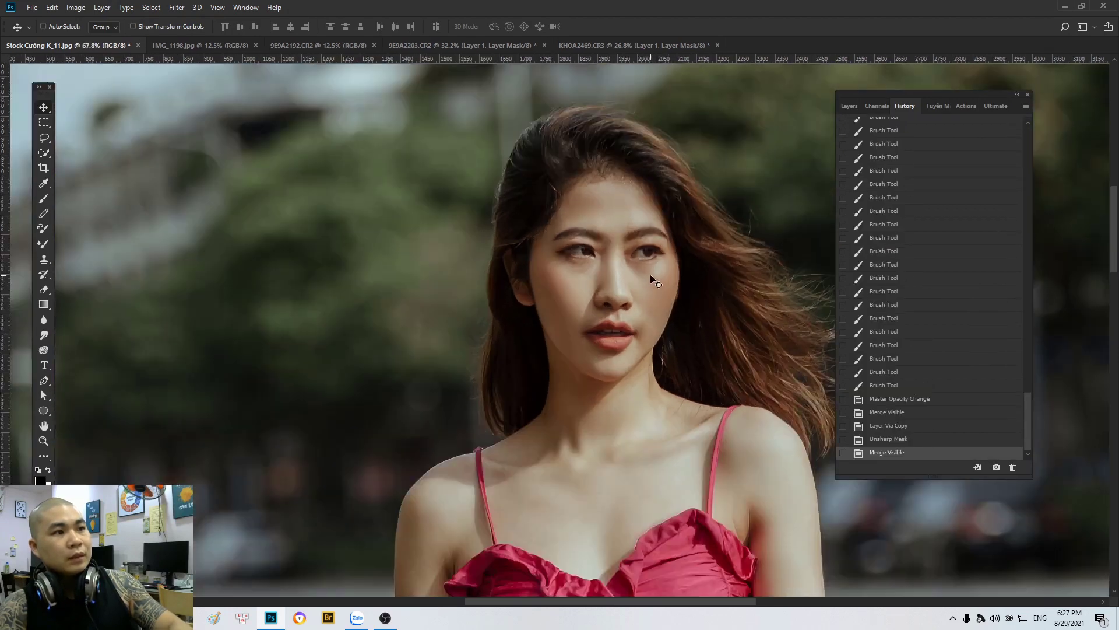
{"action": "scroll", "coordinate": [656, 275], "scroll_direction": "down", "scroll_amount": 1}
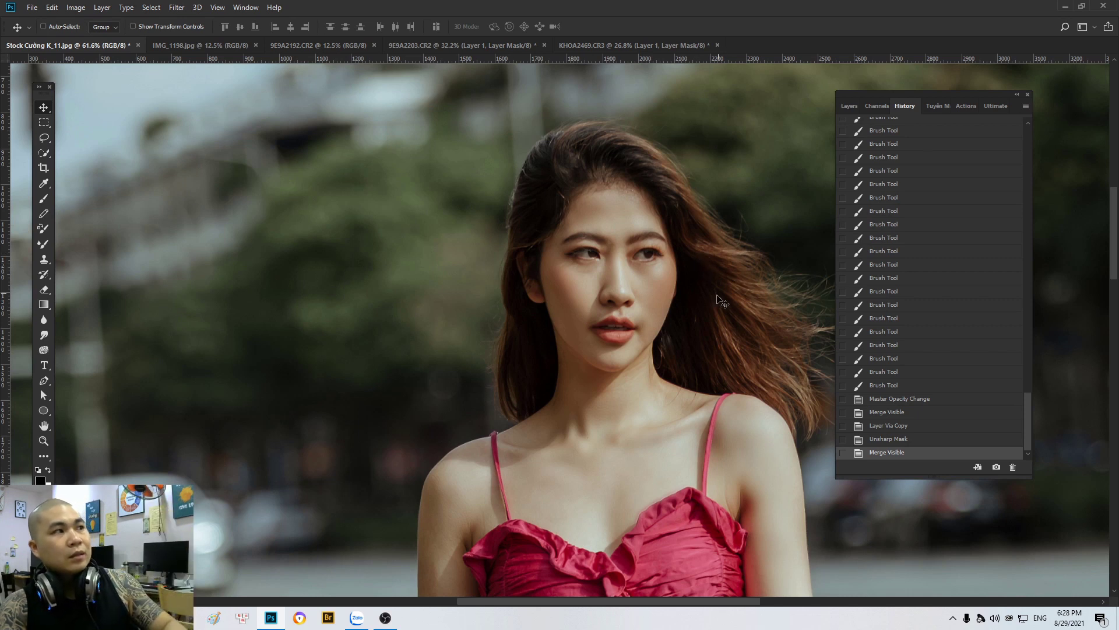
Step: Show the Actions panel and pan across the street scene to inspect the final image
{"action": "left_click", "coordinate": [969, 106]}
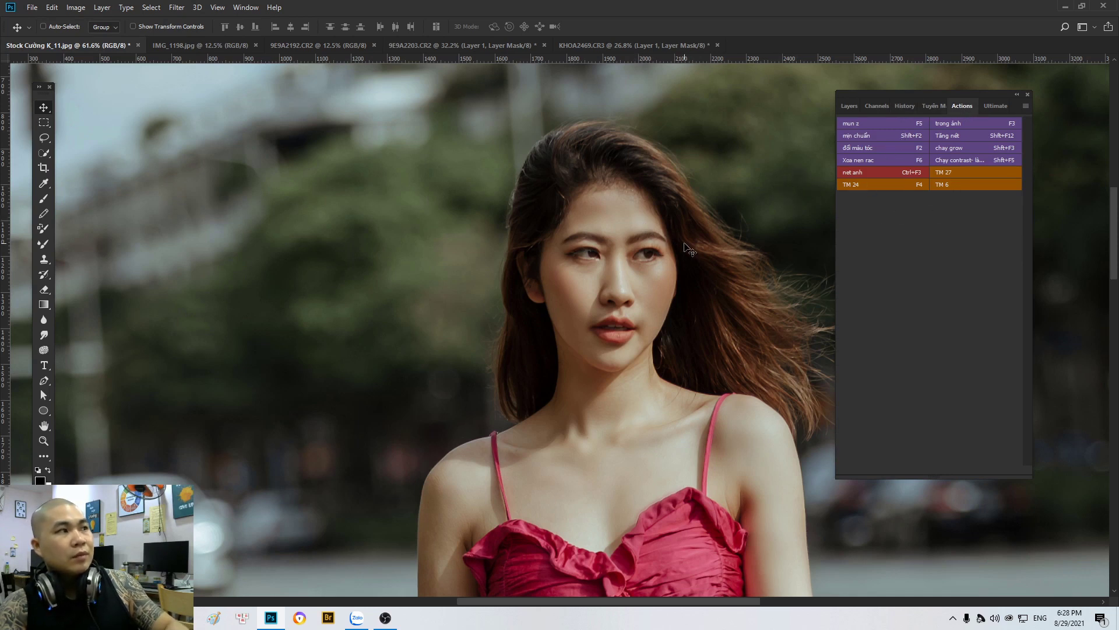
{"action": "scroll", "coordinate": [678, 250], "scroll_direction": "down", "scroll_amount": 2}
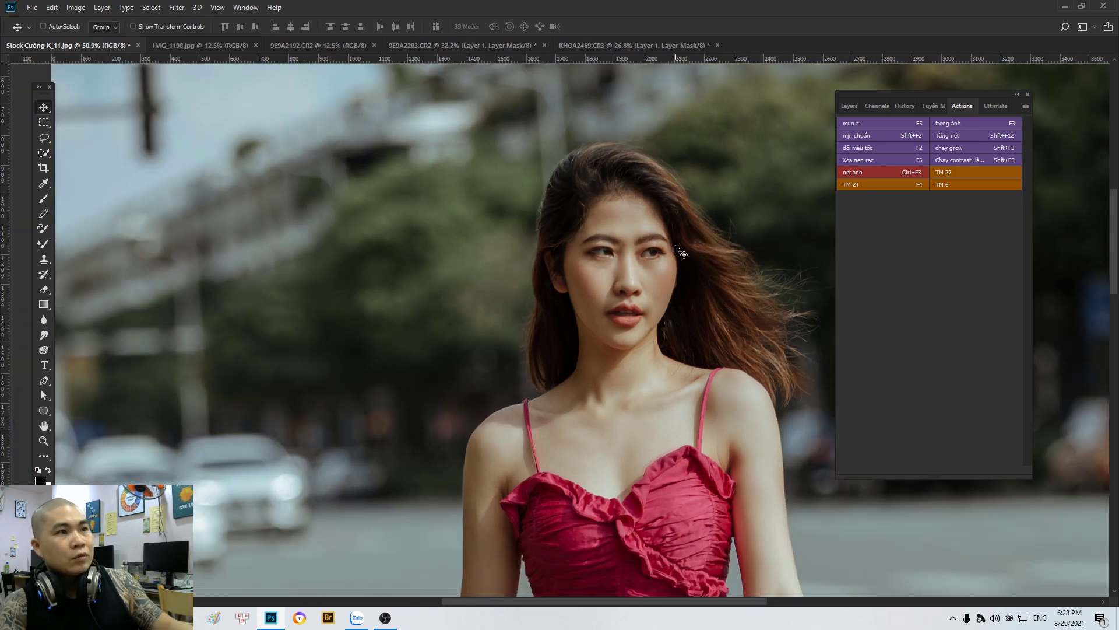
{"action": "scroll", "coordinate": [678, 249], "scroll_direction": "down", "scroll_amount": 1}
{"action": "scroll", "coordinate": [678, 250], "scroll_direction": "down", "scroll_amount": 1}
{"action": "left_click_drag", "start_coordinate": [678, 256], "coordinate": [609, 261]}
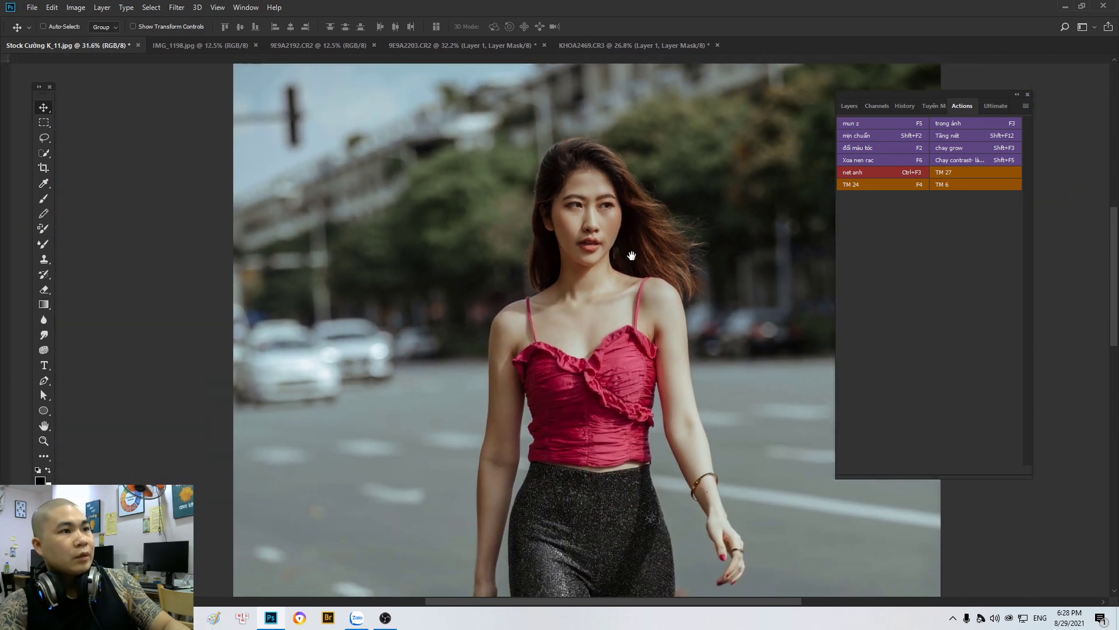
{"action": "scroll", "coordinate": [609, 261], "scroll_direction": "up", "scroll_amount": 3}
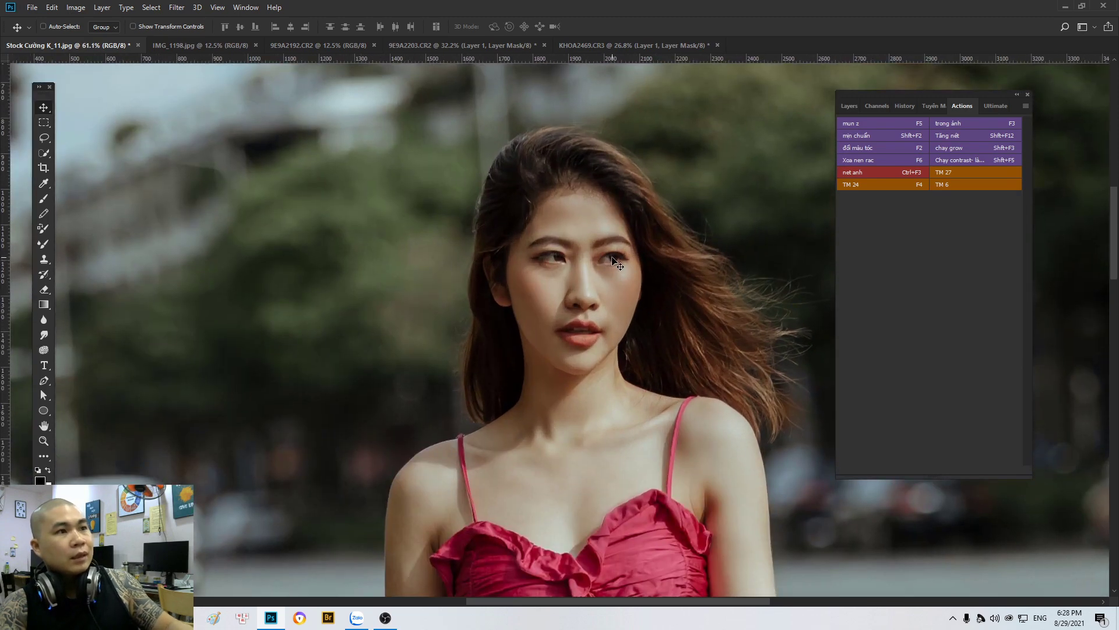
{"action": "scroll", "coordinate": [611, 257], "scroll_direction": "down", "scroll_amount": 1}
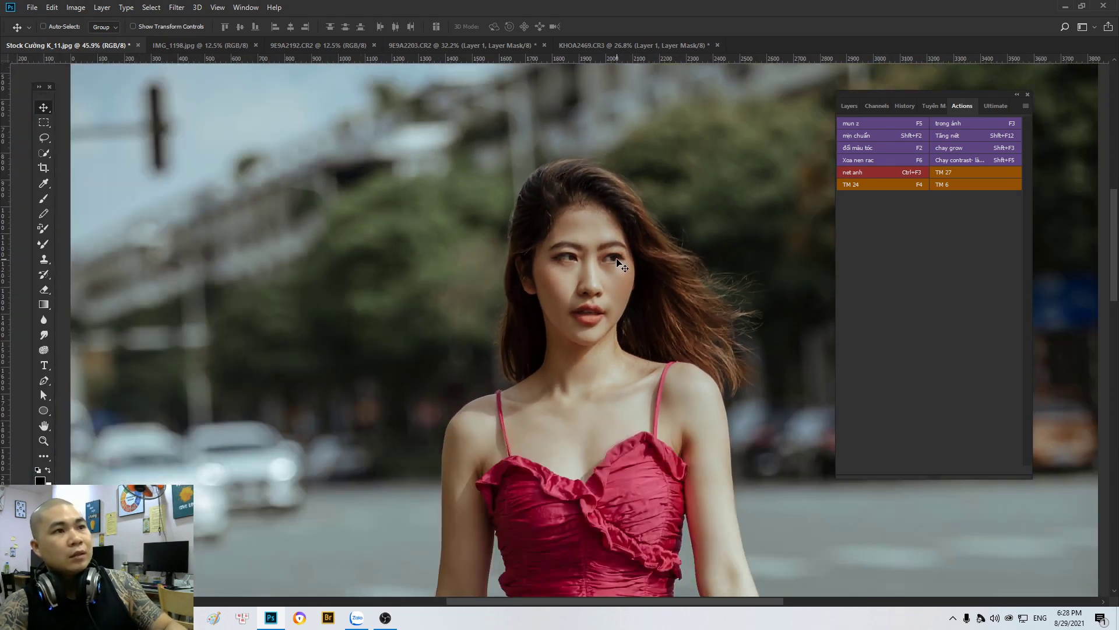